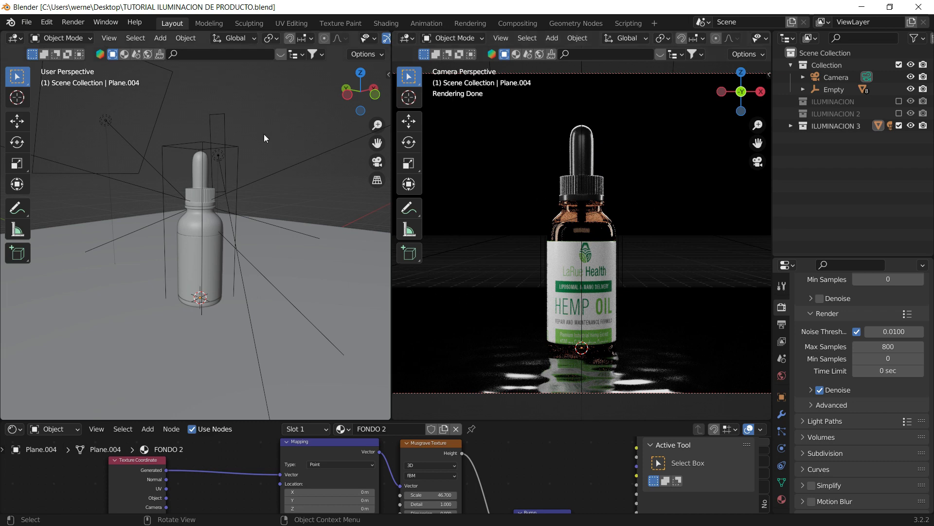
Tilt the bottle by freely rotating its parent Empty about 30 degrees in the solid-shaded viewport.
click(243, 162)
key(r)
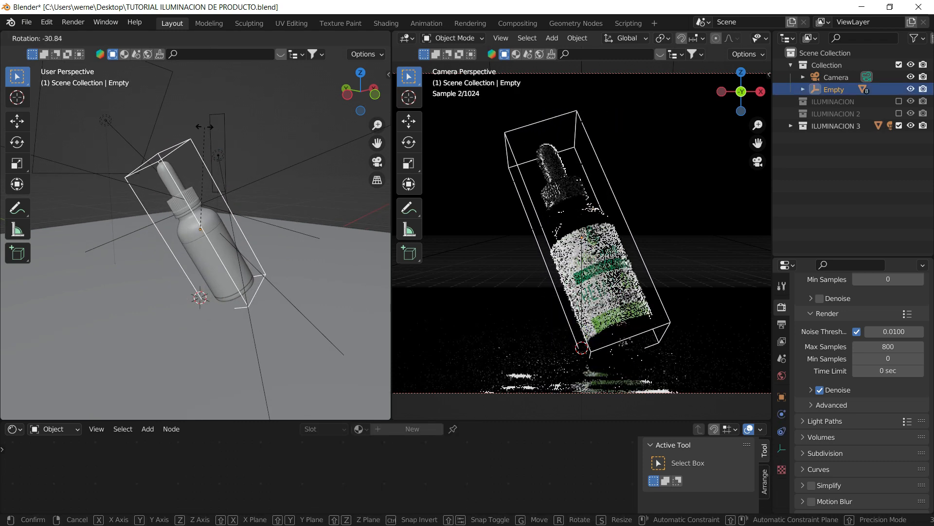
click(270, 113)
click(312, 175)
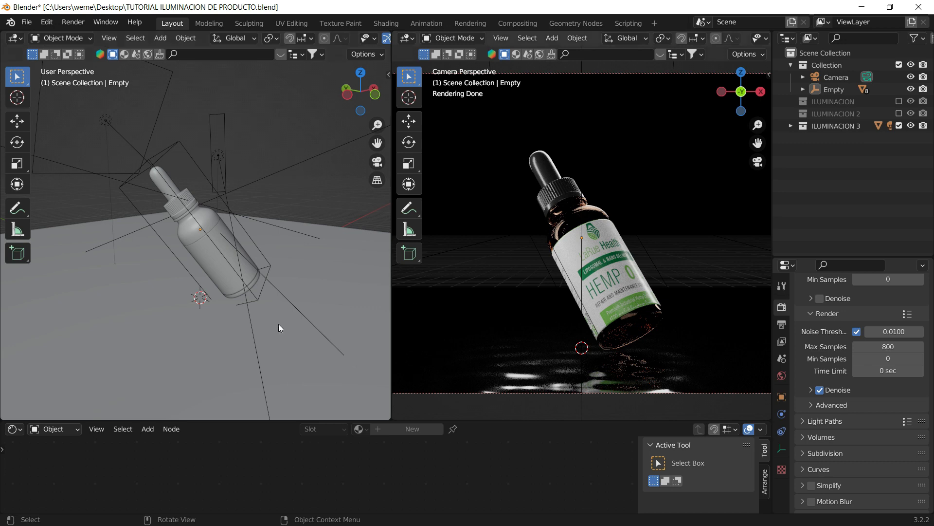
Clear the rotation of the bottle's parent Empty and deselect it.
click(265, 161)
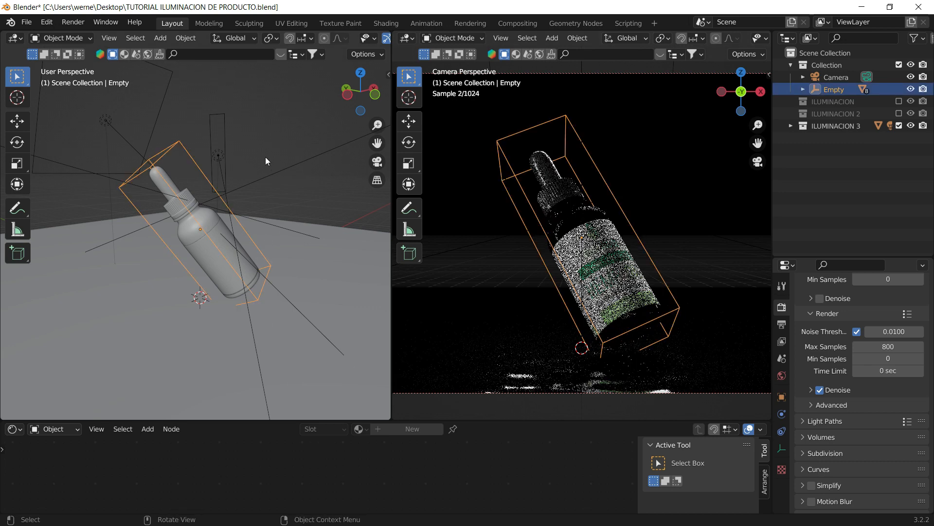
key(alt+r)
click(261, 143)
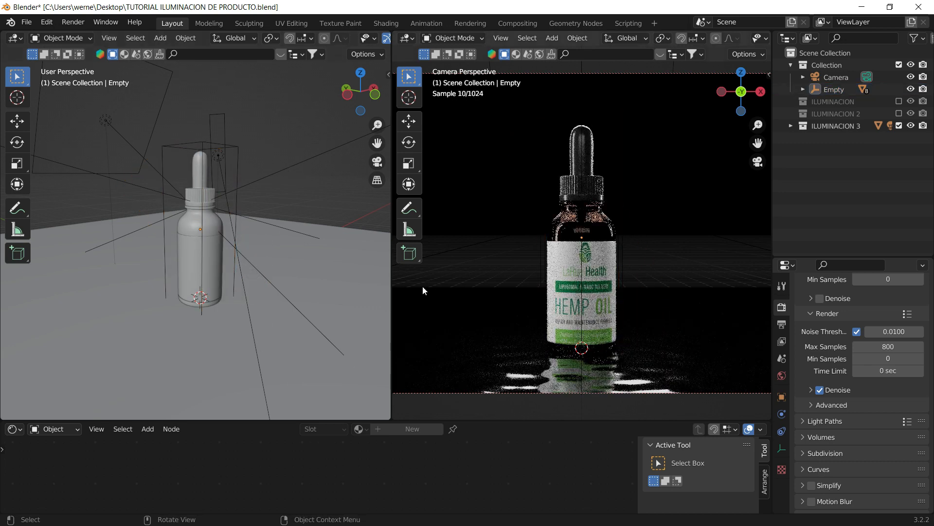
Join the two 3D viewports into a single one and reduce the height of the node editor below it.
right_click(392, 276)
click(391, 275)
click(511, 369)
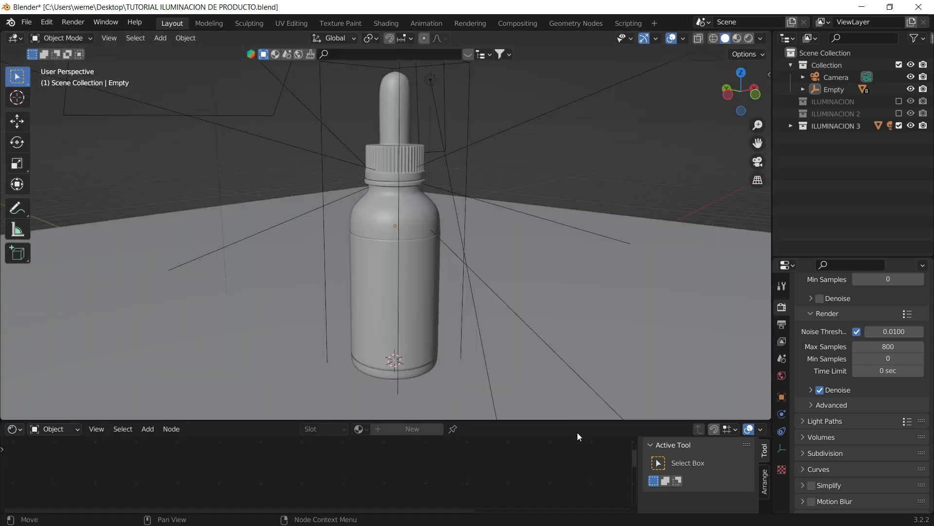
click(491, 417)
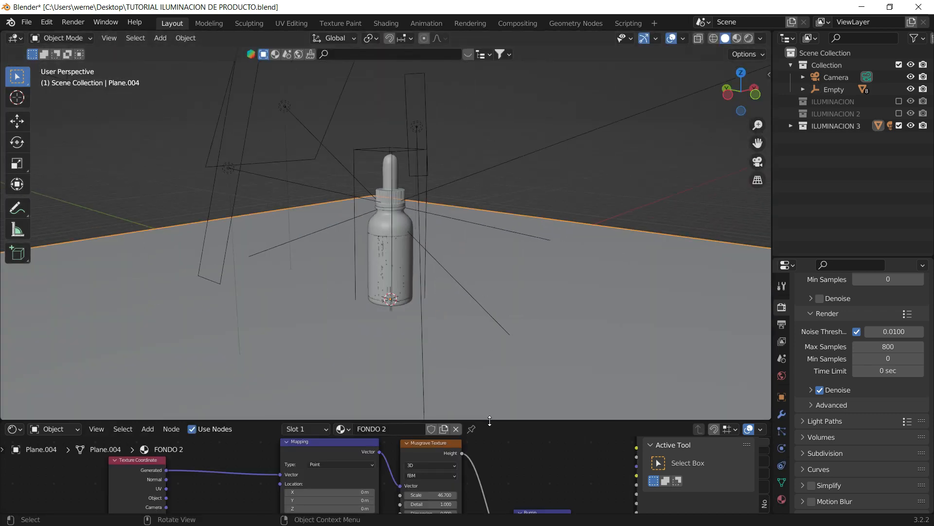
drag(492, 419, 494, 457)
click(510, 160)
scroll(454, 176, up, 4)
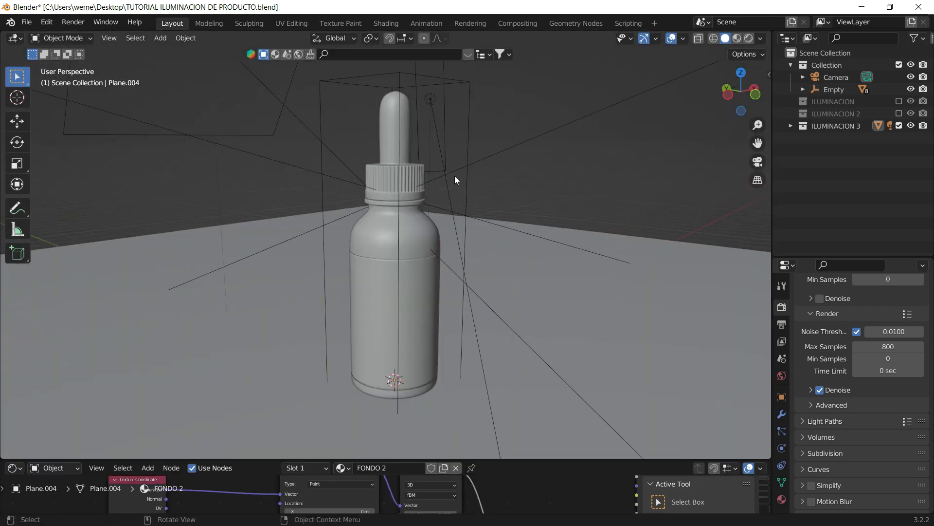
scroll(478, 168, down, 7)
Exclude the ILUMINACION 3 collection from the view layer, leaving only the bottle and camera in the scene.
click(899, 125)
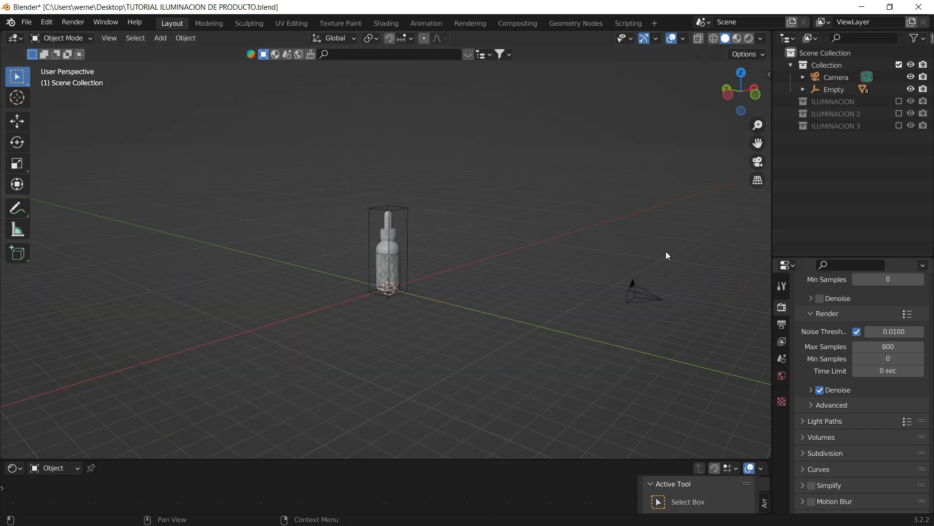
middle_drag(537, 224, 512, 192)
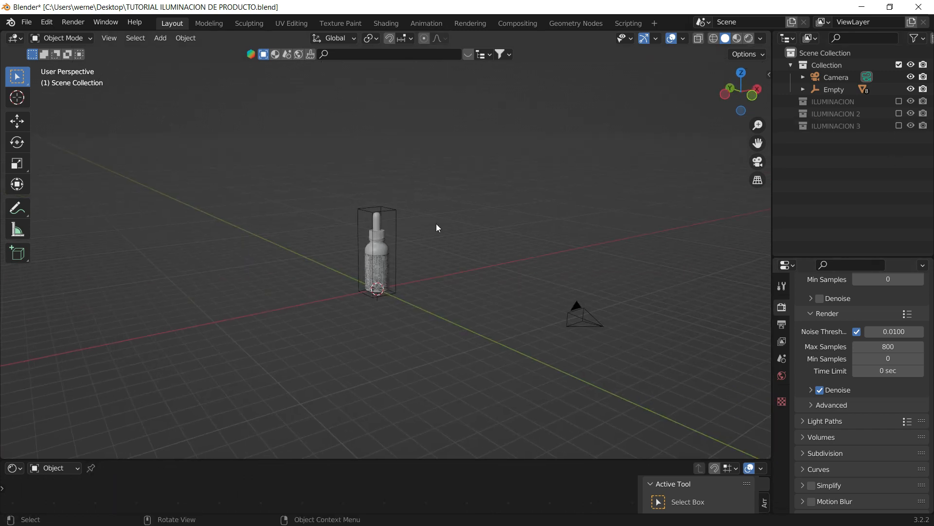
scroll(436, 224, up, 5)
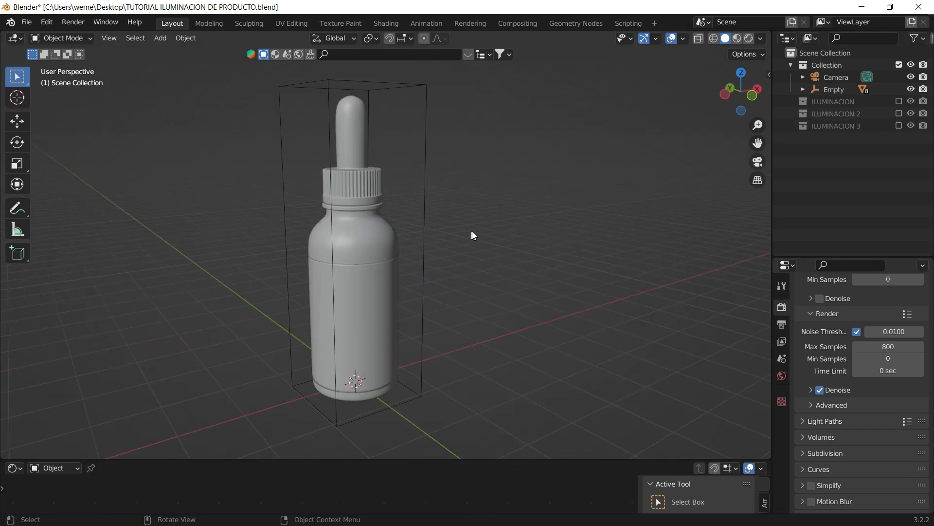
click(327, 79)
key(r)
key(Escape)
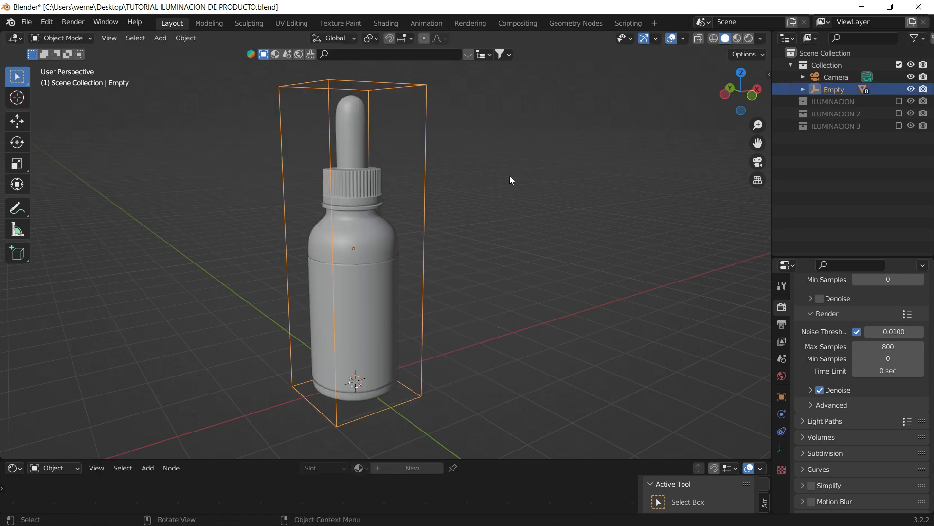
click(510, 176)
Switch the viewport to Rendered shading and turn off Scene World so the preview HDRI lights the bottle.
scroll(387, 325, down, 5)
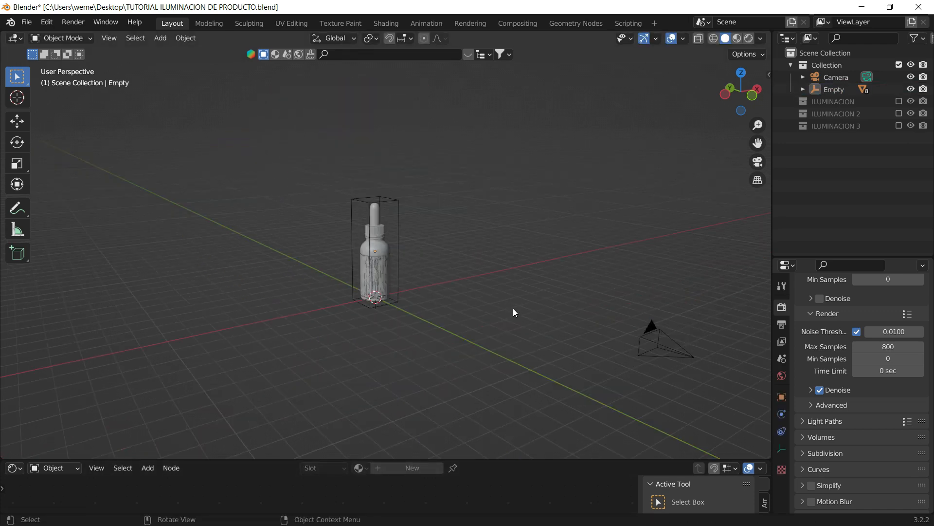
mouse_move(513, 308)
middle_down()
mouse_move(317, 258)
mouse_move(418, 297)
mouse_move(509, 303)
middle_up()
scroll(456, 273, up, 5)
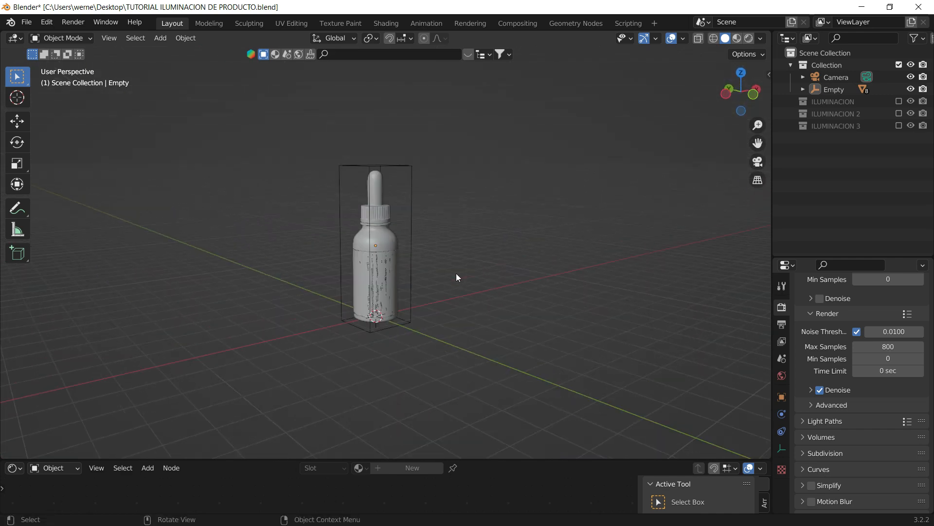
key(z)
click(475, 207)
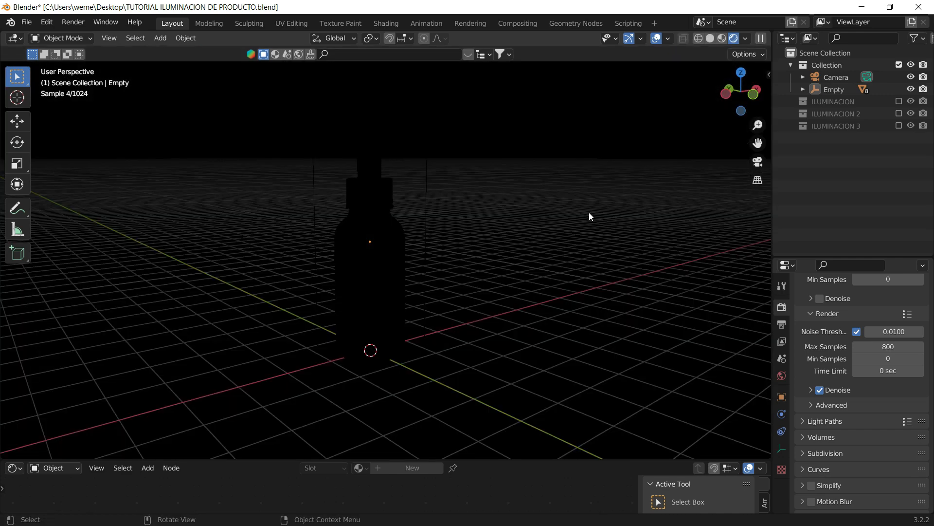
key(n)
click(745, 38)
click(704, 111)
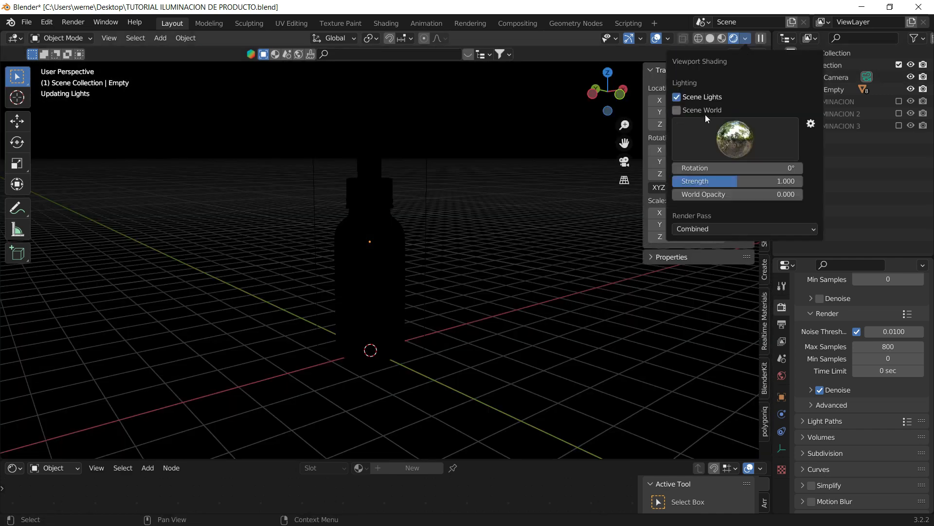
click(708, 146)
click(631, 181)
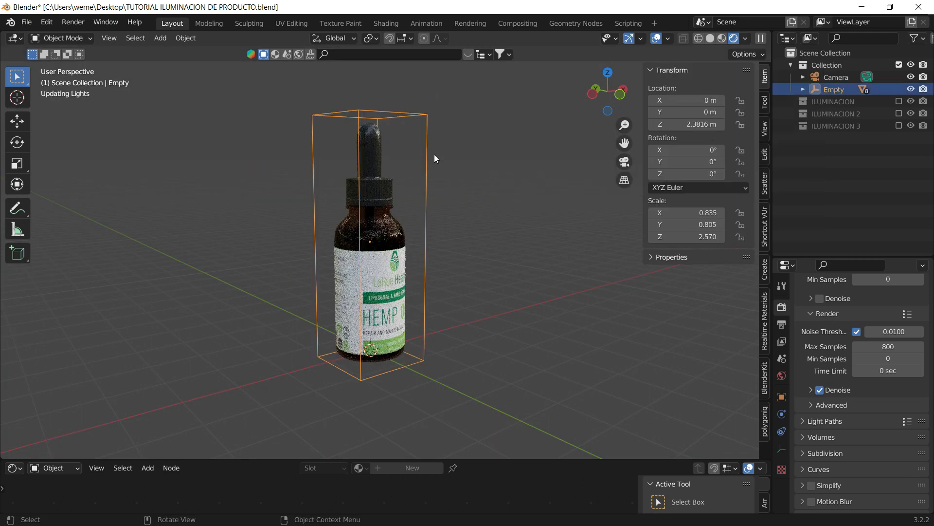
Try moving the bottle by its parent Empty in the rendered viewport, then undo the move.
scroll(413, 171, up, 4)
scroll(411, 173, down, 5)
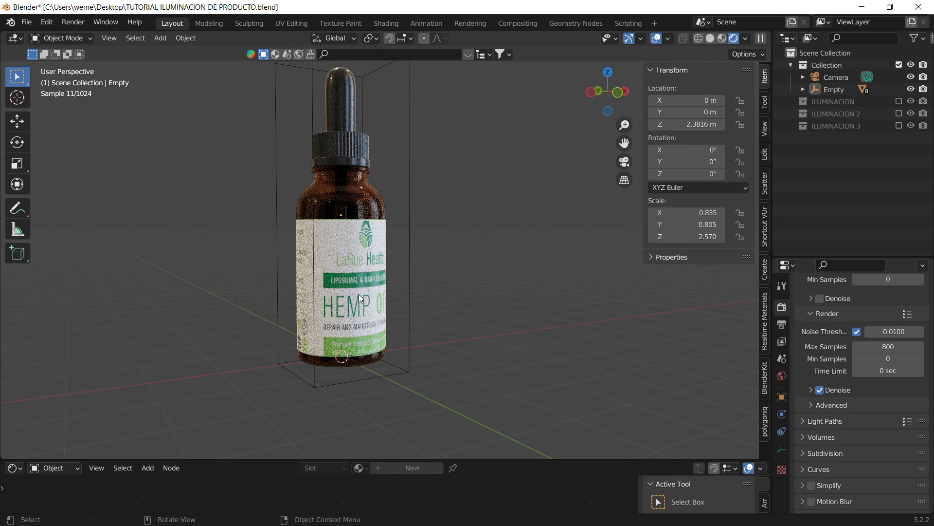
middle_drag(378, 187, 510, 210)
scroll(486, 219, down, 3)
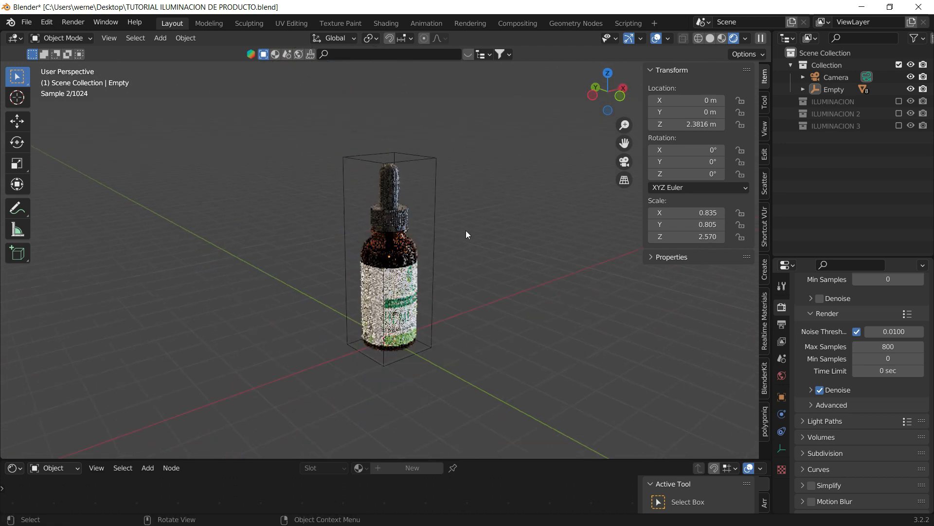
click(433, 209)
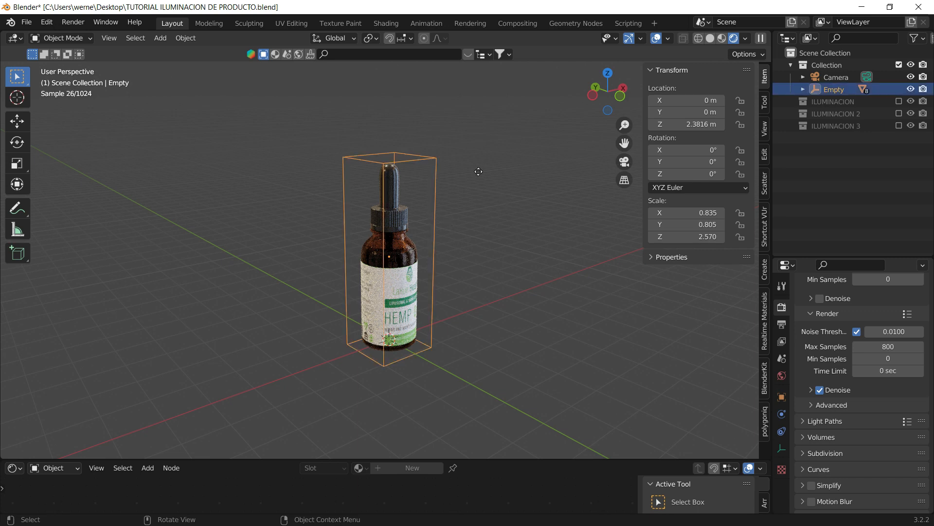
key(g)
click(444, 203)
key(ctrl+z)
Switch the viewport to Solid shading and try moving the parent Empty once more, undoing the move.
key(z)
click(533, 203)
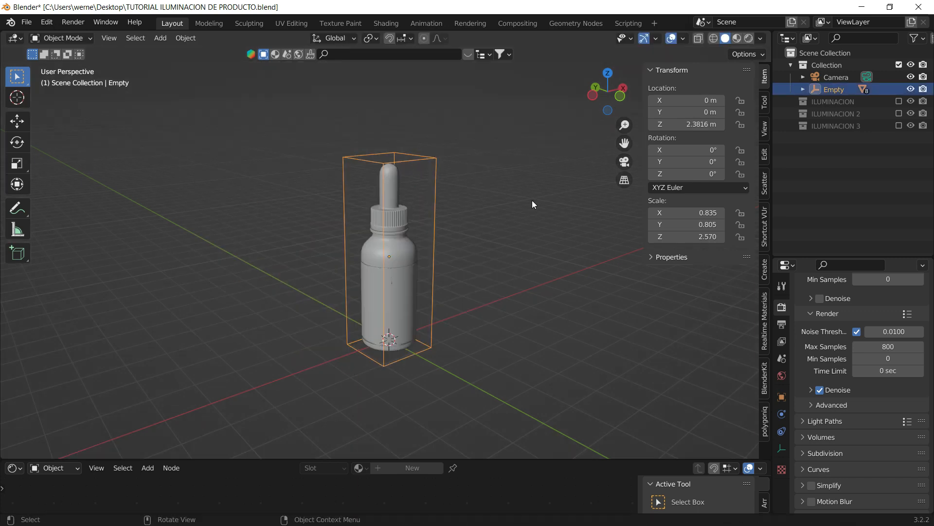
key(g)
click(586, 182)
key(ctrl+z)
click(492, 170)
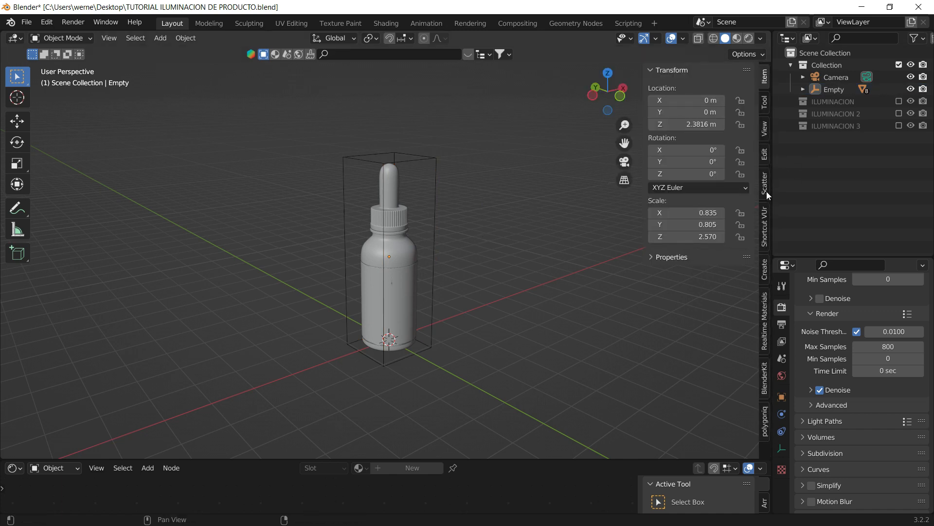
Start the Shortcut VUr on-screen key display and hide the viewport sidebar.
click(765, 228)
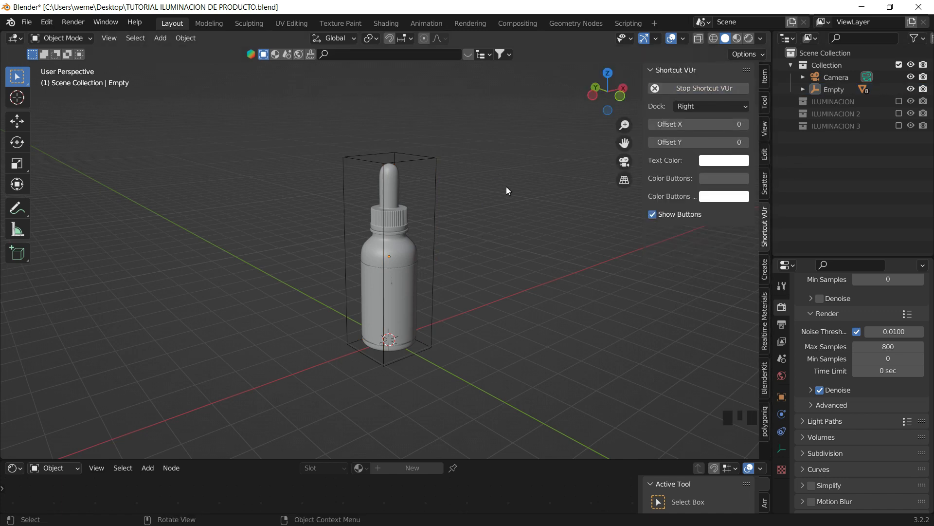
key(n)
scroll(446, 211, up, 4)
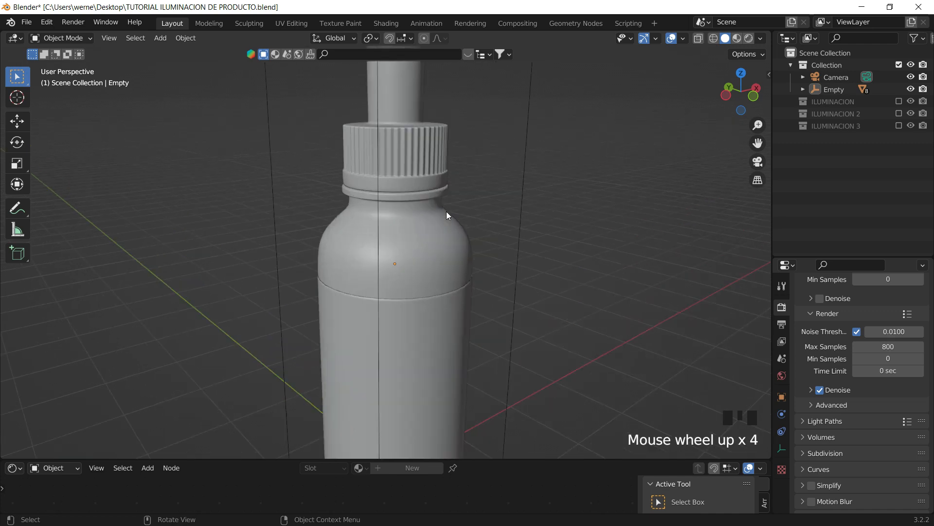
scroll(446, 211, down, 4)
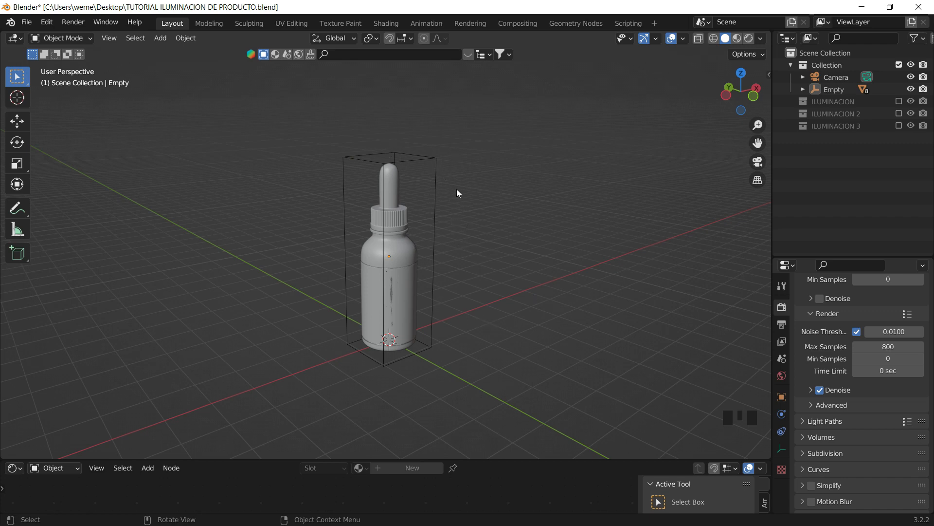
Switch the viewport back to Rendered shading to show the bottle's materials.
key(z)
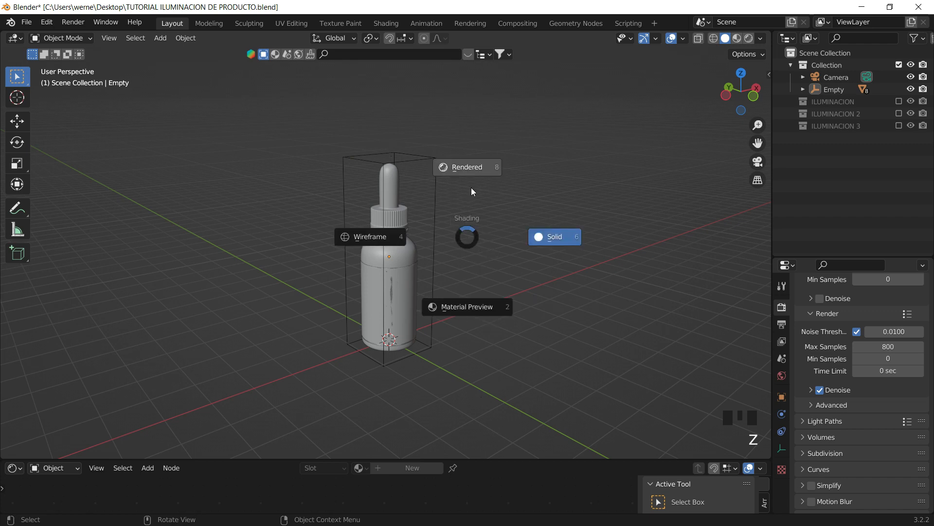
click(489, 195)
scroll(474, 211, up, 1)
scroll(474, 255, up, 1)
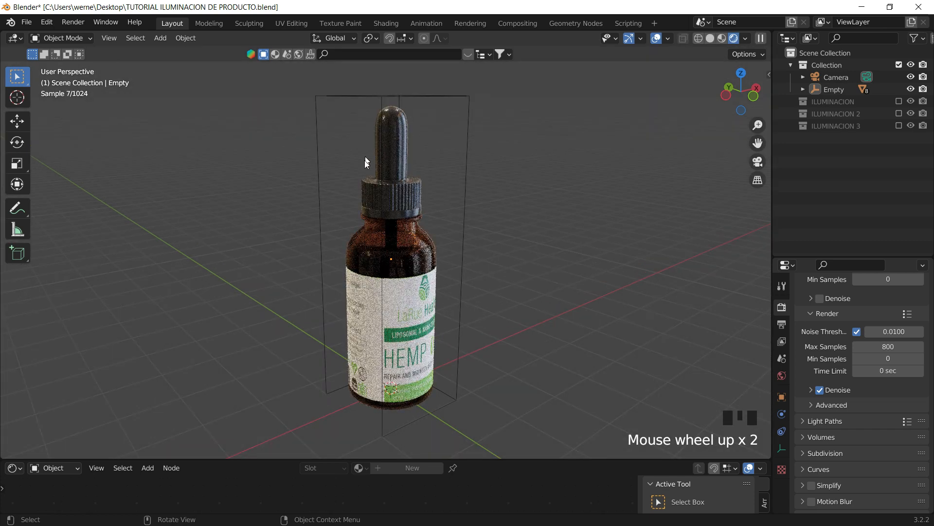
Examine the rendered bottle's cap, amber glass and printed label up close from several angles.
scroll(413, 249, up, 4)
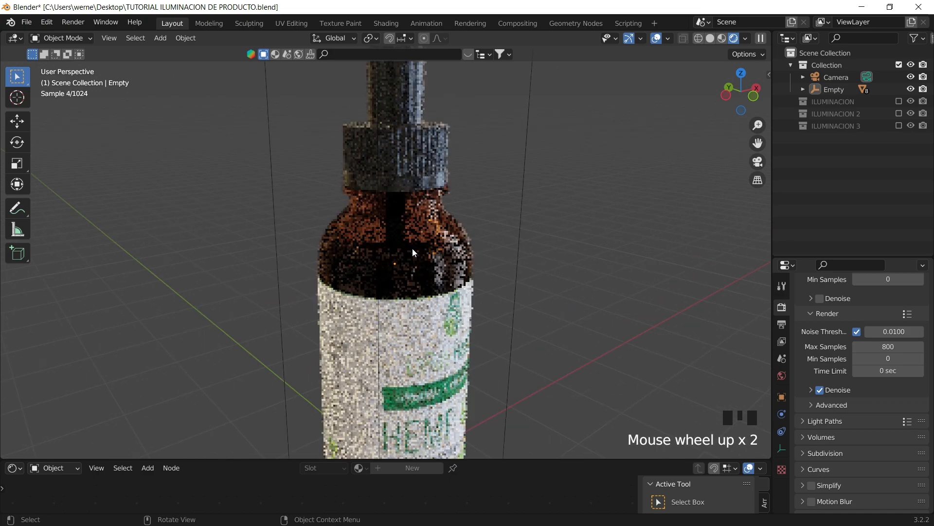
scroll(440, 275, down, 2)
middle_drag(443, 277, 445, 257)
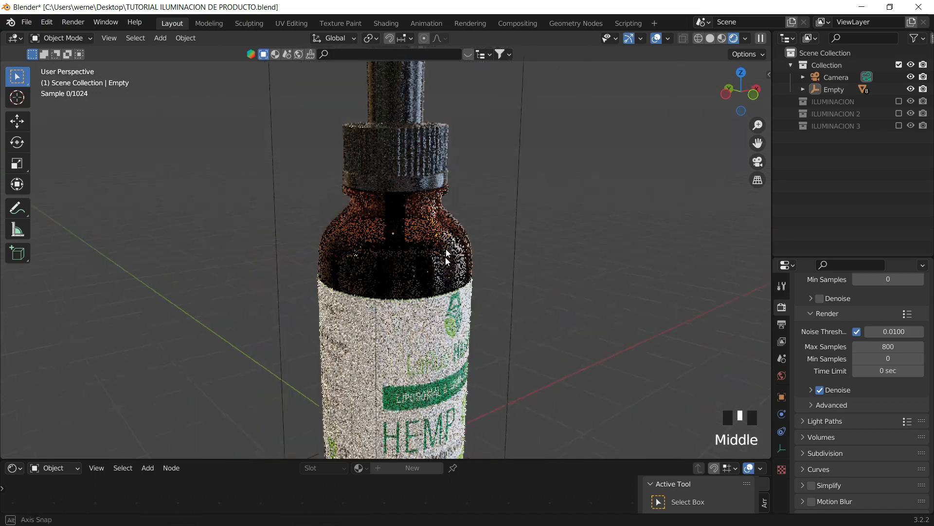
scroll(448, 249, up, 2)
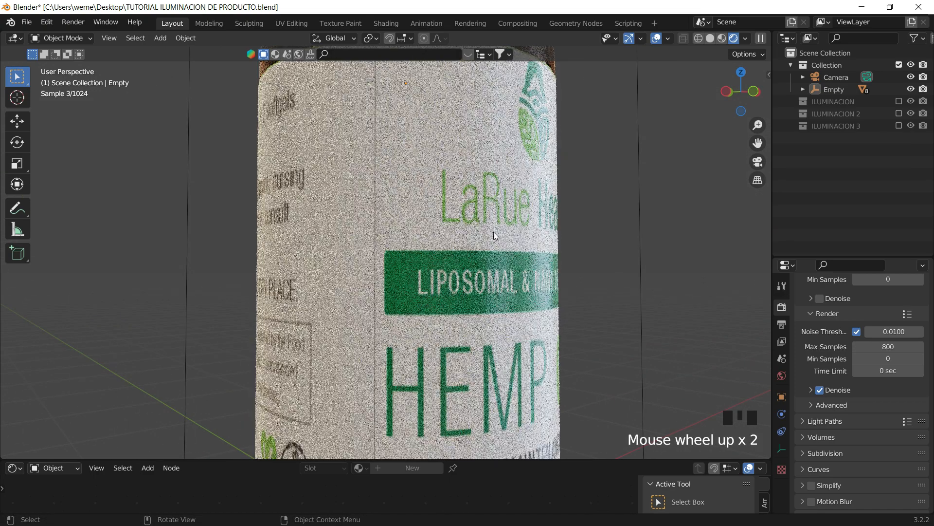
middle_drag(494, 235, 404, 242)
scroll(398, 243, down, 1)
scroll(398, 242, down, 1)
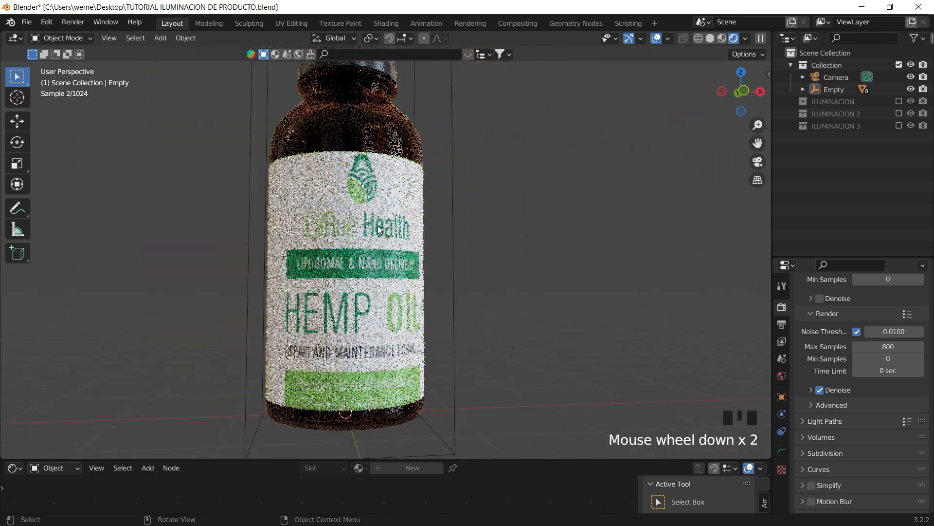
scroll(428, 240, up, 2)
scroll(462, 238, down, 5)
middle_drag(462, 238, 500, 256)
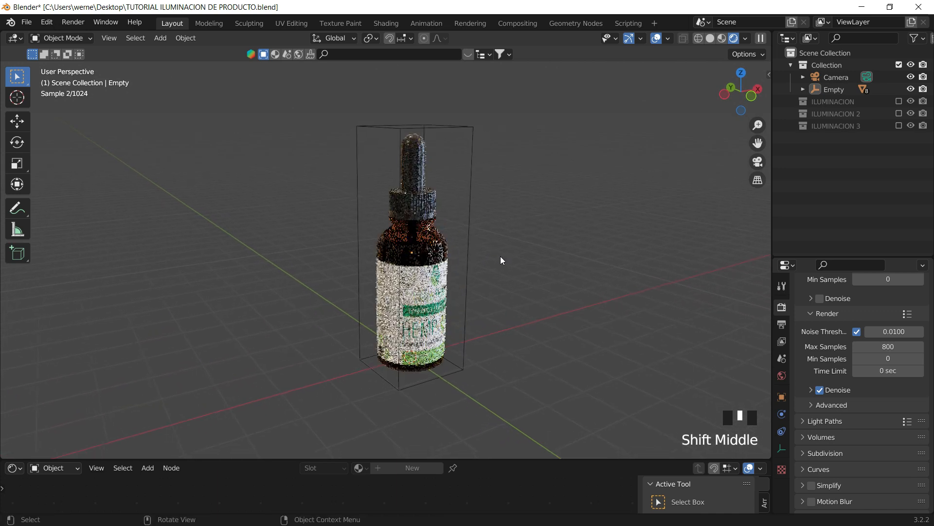
click(500, 256)
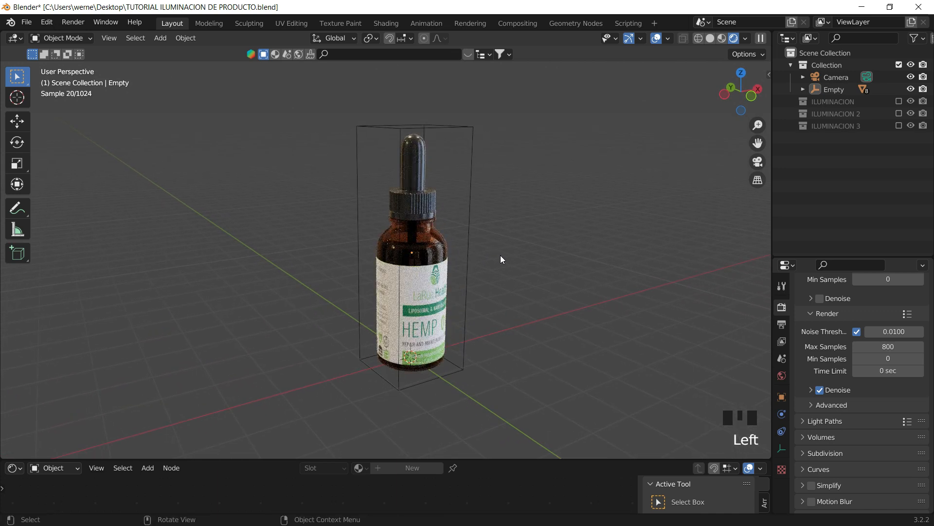
Turn Scene World lighting back on for the rendered viewport.
click(745, 38)
click(676, 110)
click(558, 174)
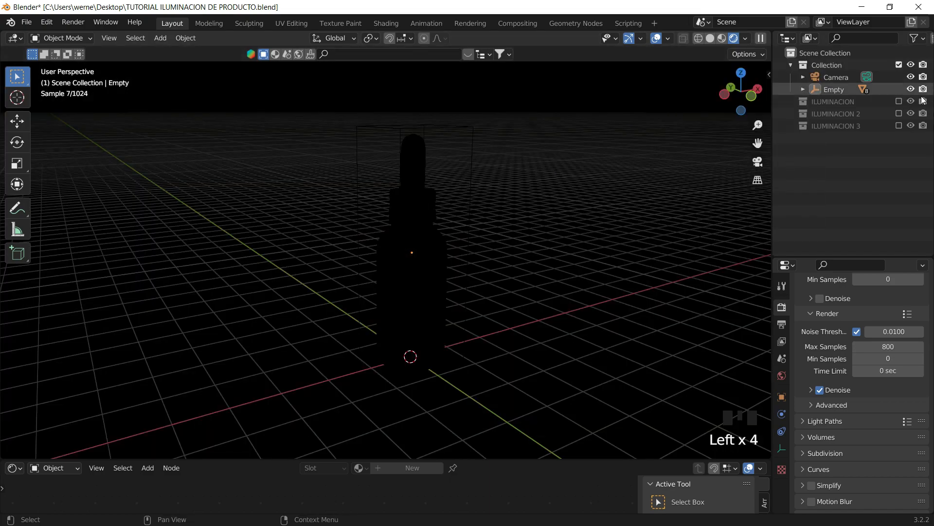
Include the ILUMINACION collection in the view layer and switch the viewport to Solid shading to show its backdrop and lights.
click(899, 101)
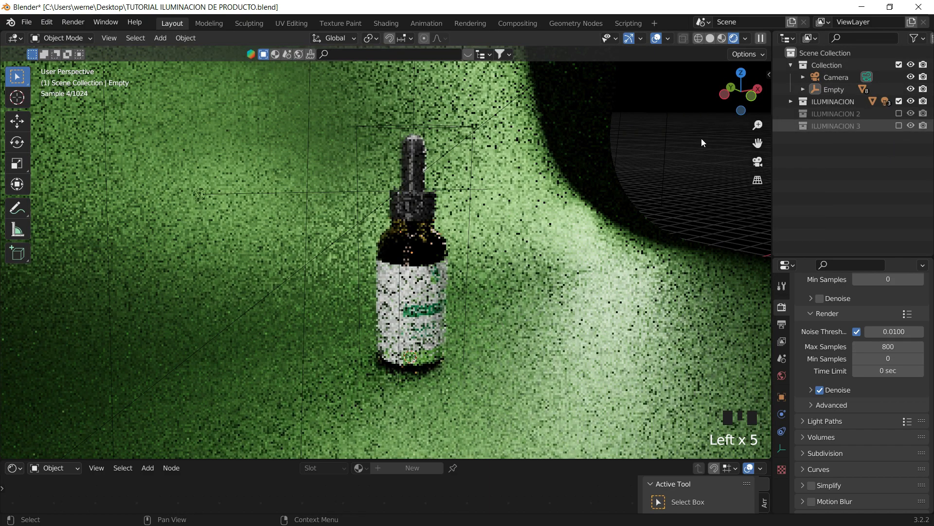
scroll(665, 168, down, 2)
scroll(665, 171, down, 1)
key(z)
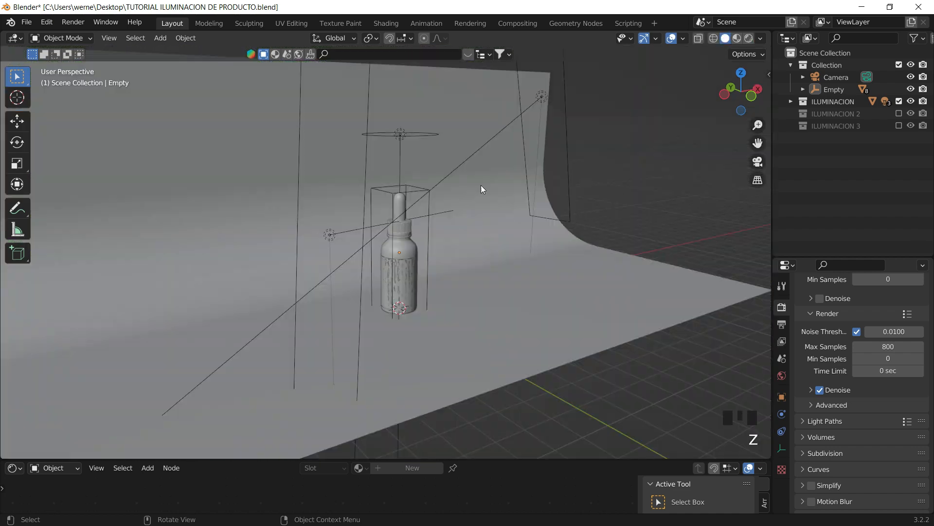
Hide the two tall area lights on either side of the bottle, leaving the overhead disk light.
middle_drag(483, 189, 439, 169)
scroll(504, 214, down, 1)
click(476, 187)
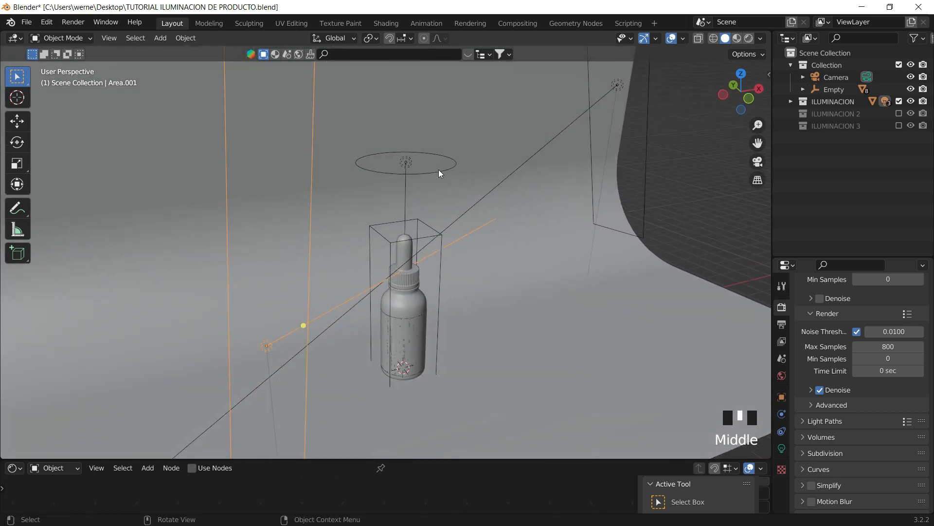
click(408, 162)
click(267, 346)
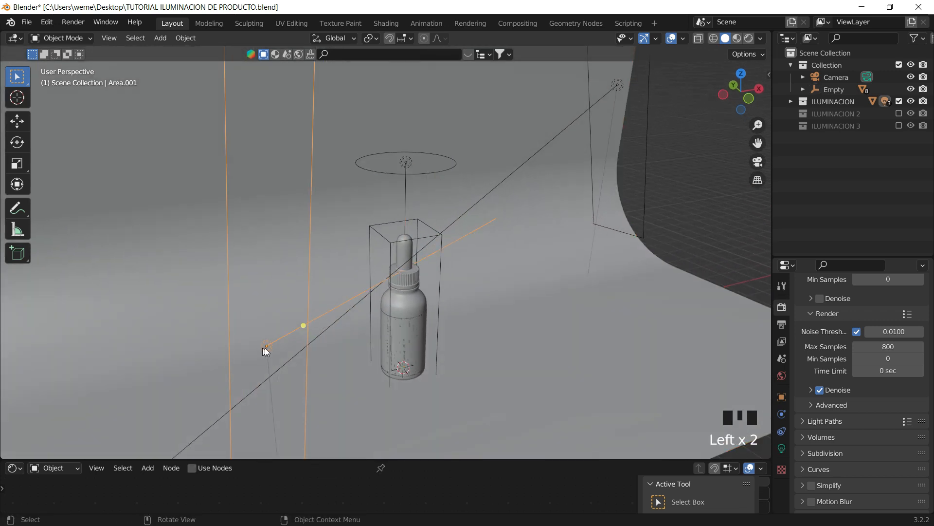
shift+click(618, 86)
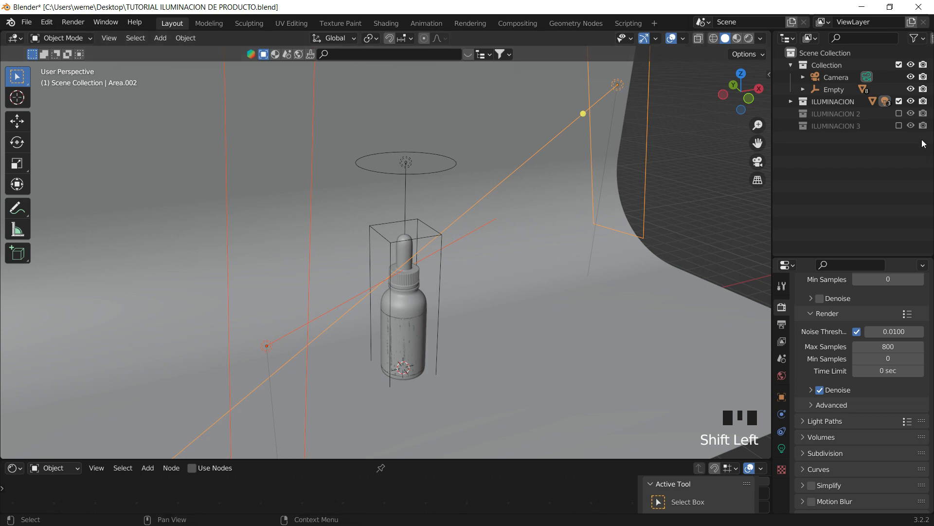
key(h)
Switch the viewport to Rendered shading and examine the bottle and green backdrop under the overhead light, close up and from afar.
key(z)
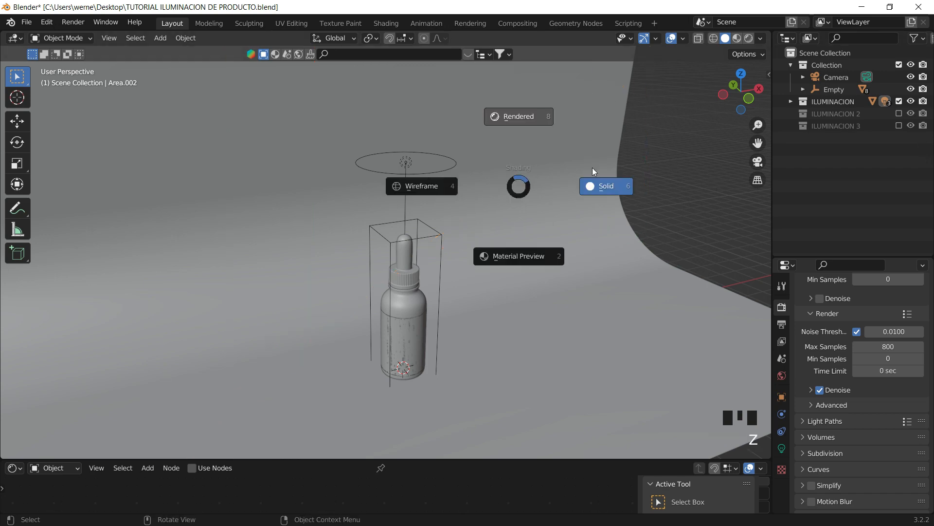
click(592, 181)
scroll(443, 177, up, 3)
middle_drag(507, 268, 495, 290)
scroll(481, 234, down, 2)
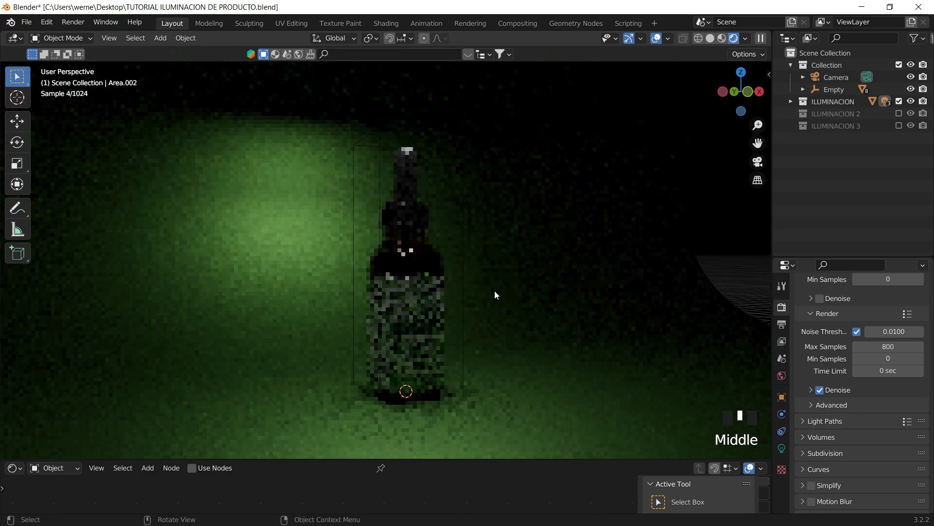
scroll(495, 290, up, 2)
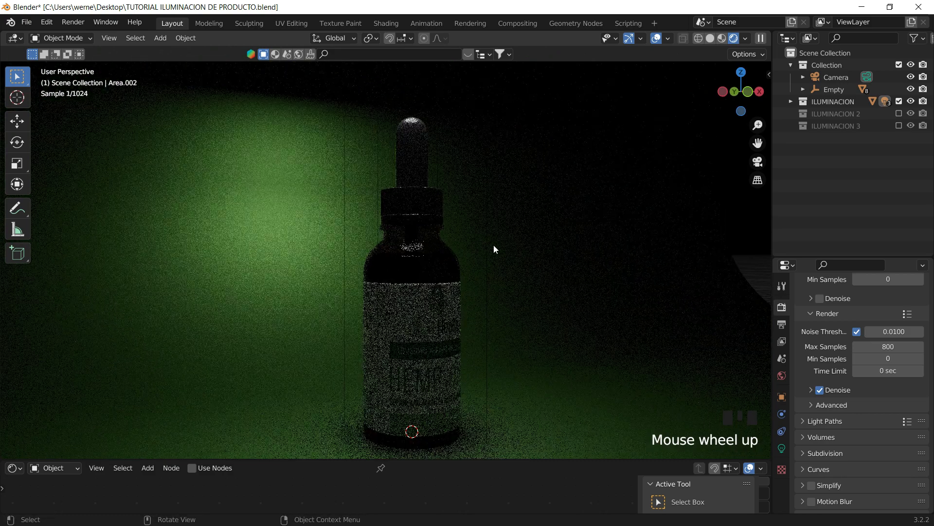
shift+middle_drag(494, 244, 494, 238)
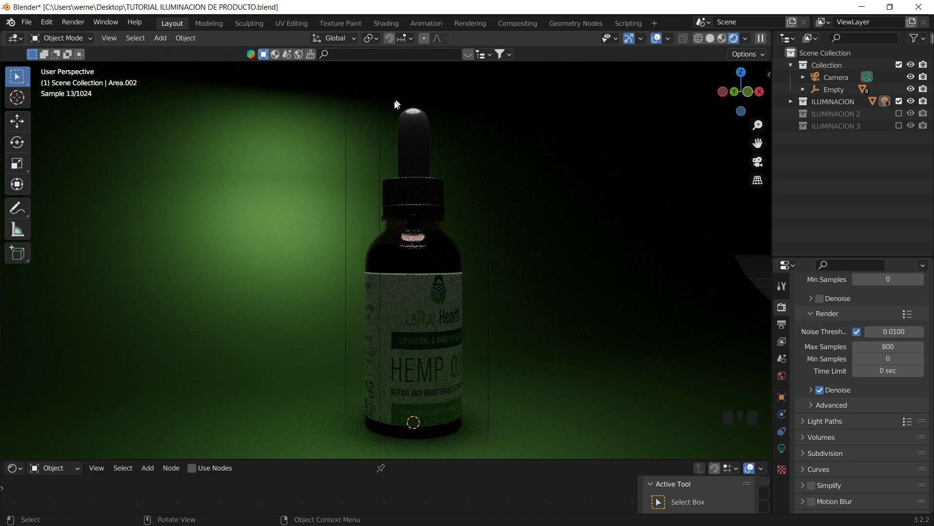
click(694, 267)
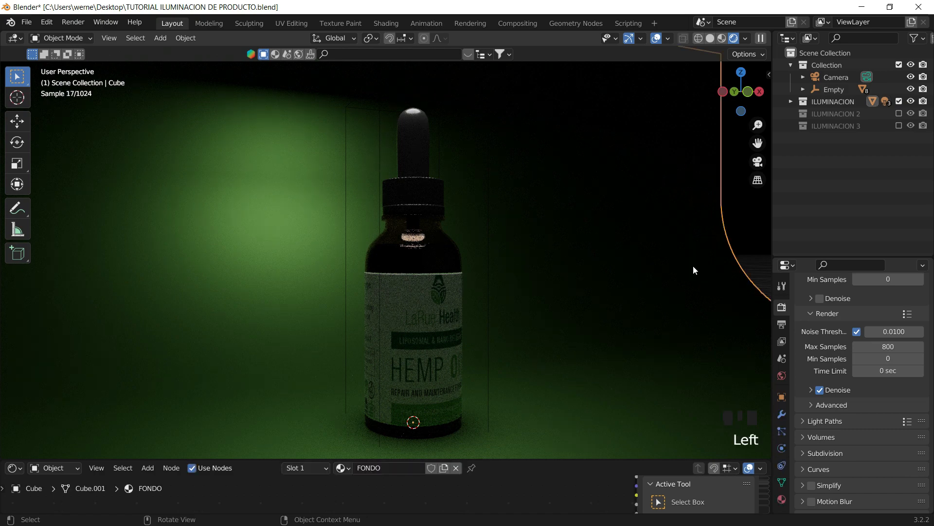
scroll(710, 243, down, 3)
middle_drag(511, 208, 536, 221)
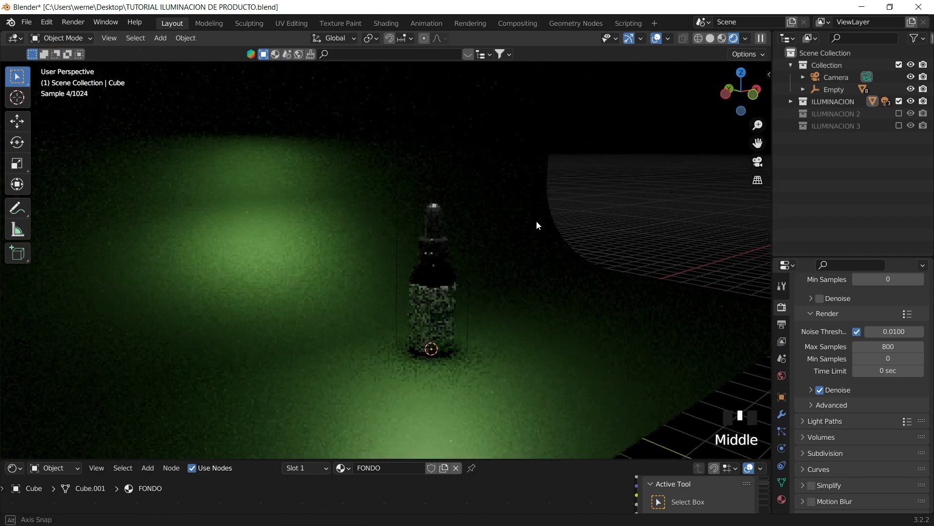
scroll(571, 197, down, 4)
click(409, 165)
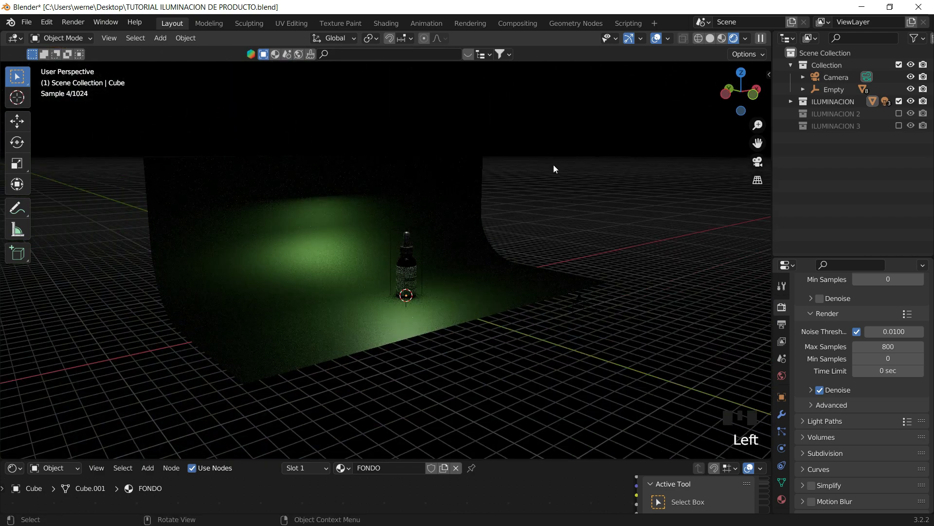
Exclude the ILUMINACION collection from the view layer and switch the viewport to Solid shading.
click(899, 101)
click(480, 180)
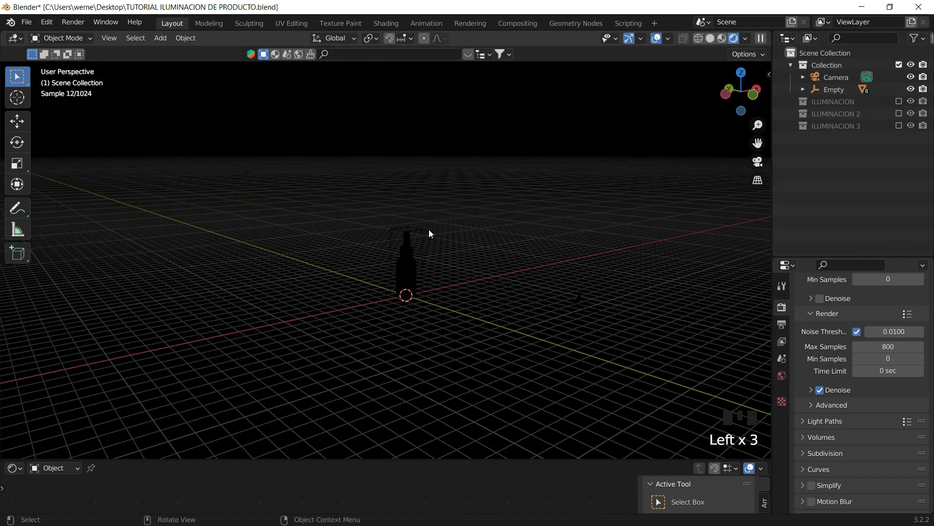
scroll(472, 253, up, 5)
shift+middle_drag(517, 225, 491, 199)
key(z)
click(601, 207)
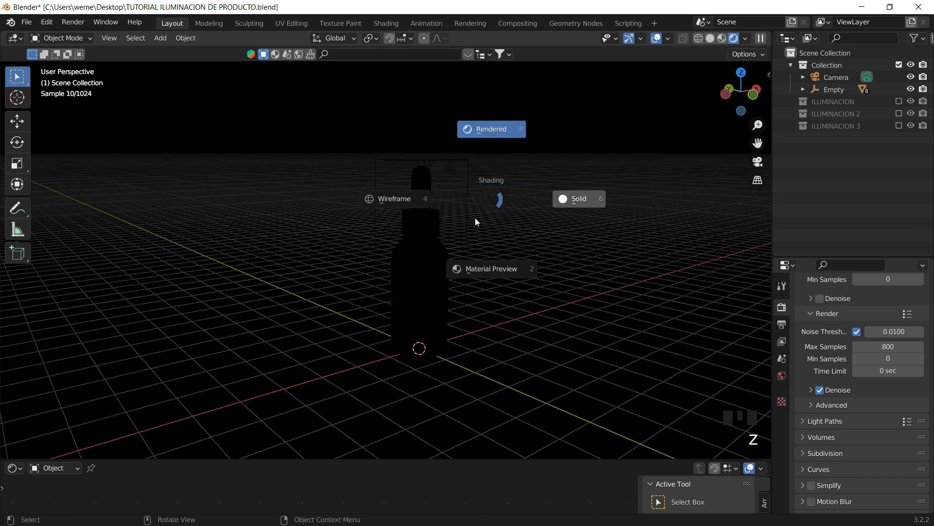
Try deleting the box-shaped empty around the bottle, and undo the deletion.
click(468, 190)
key(x)
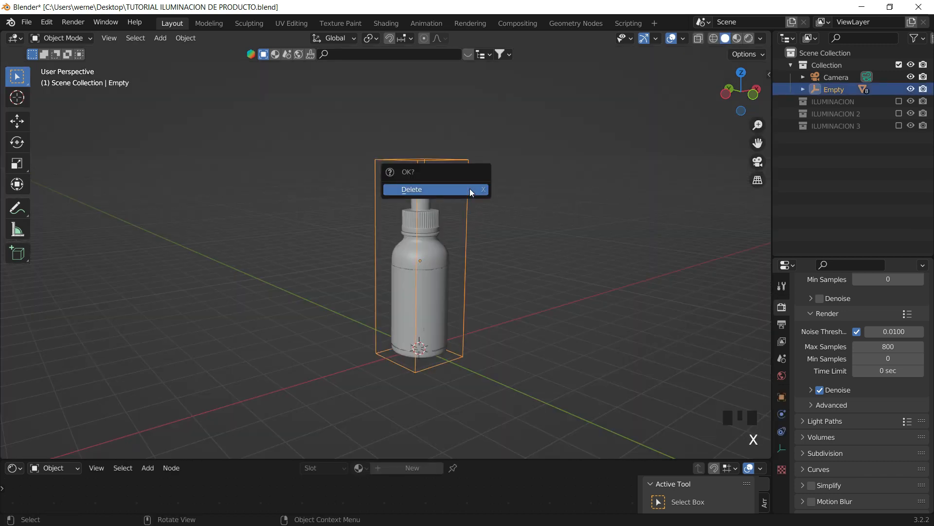
click(460, 186)
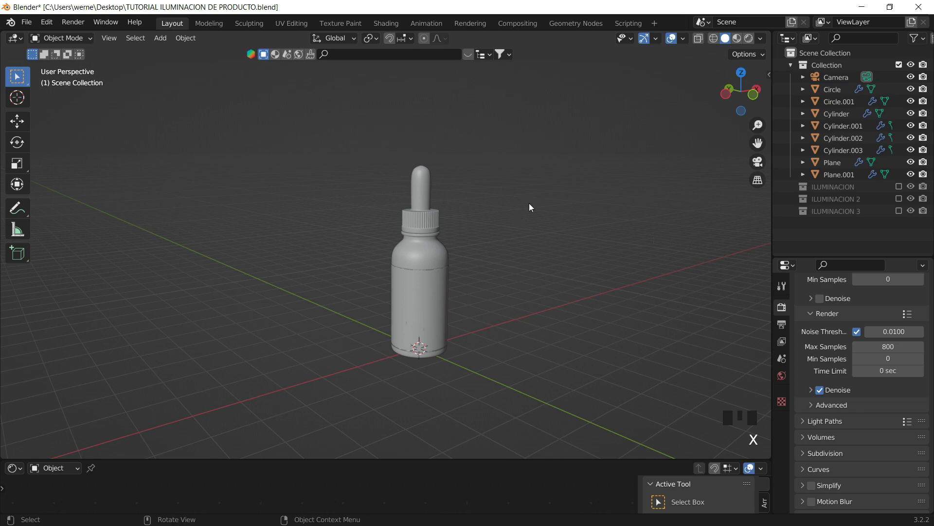
key(ctrl+z)
Try moving the bottle by its box-shaped empty, and undo the move.
click(465, 205)
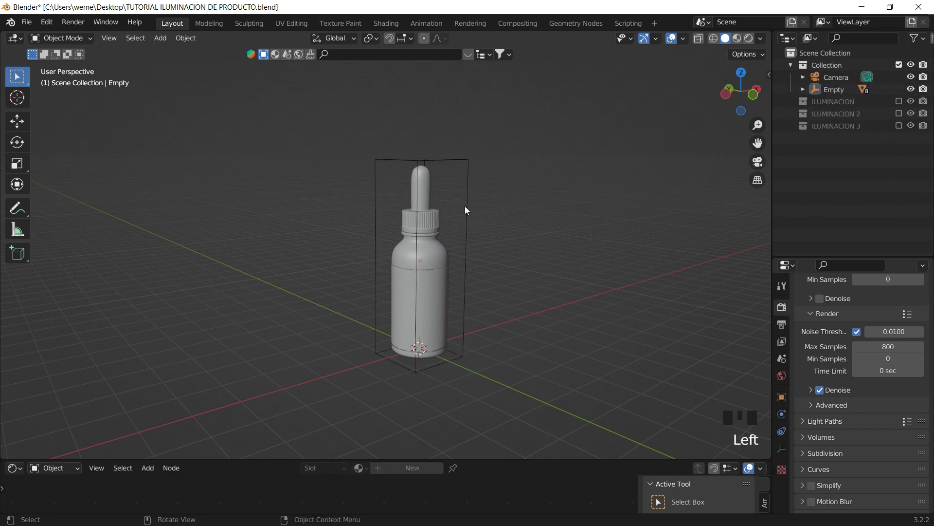
click(466, 205)
key(g)
key(ctrl+z)
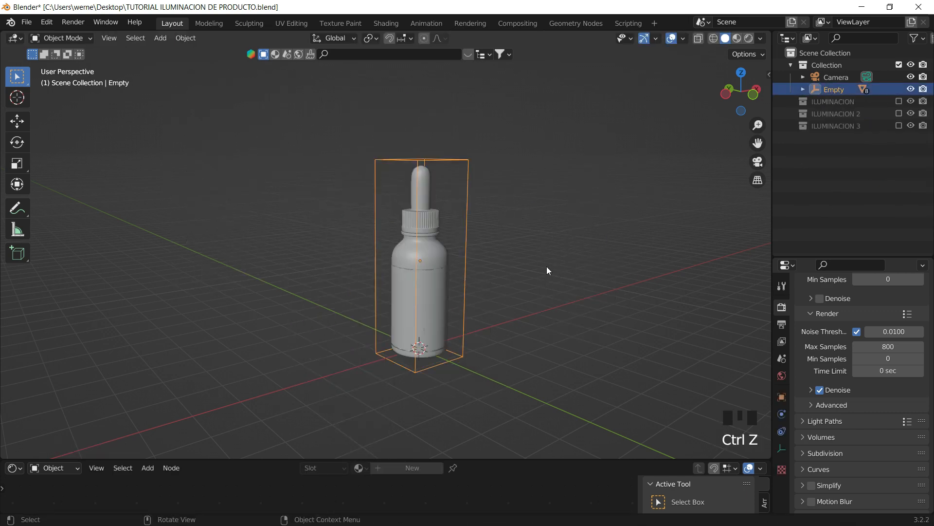
Delete the empty around the bottle and add a new Cube empty at the 3D cursor.
key(x)
click(503, 238)
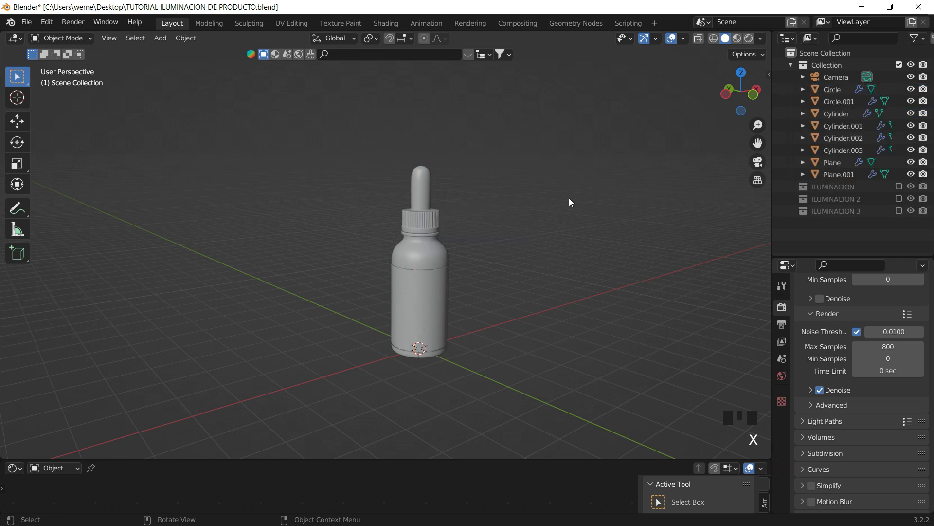
click(568, 196)
key(shift+a)
mouse_move(507, 204)
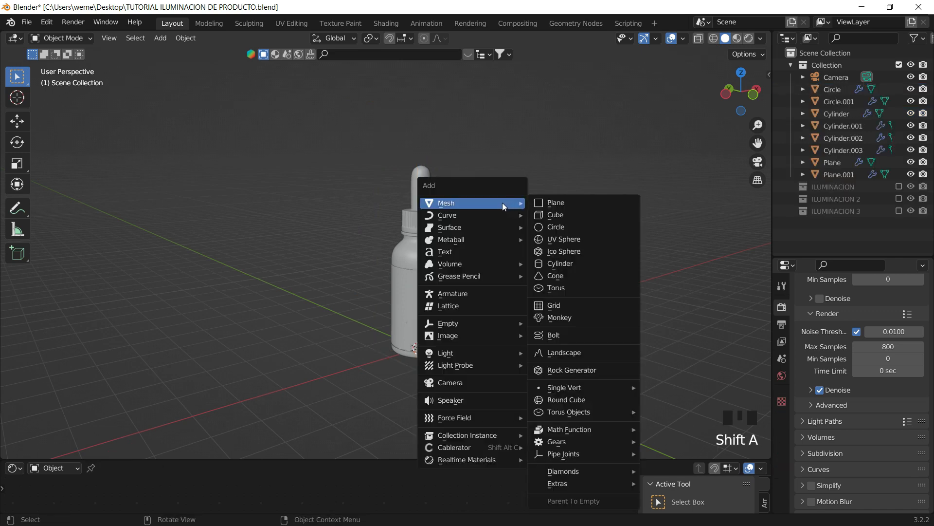
mouse_move(481, 324)
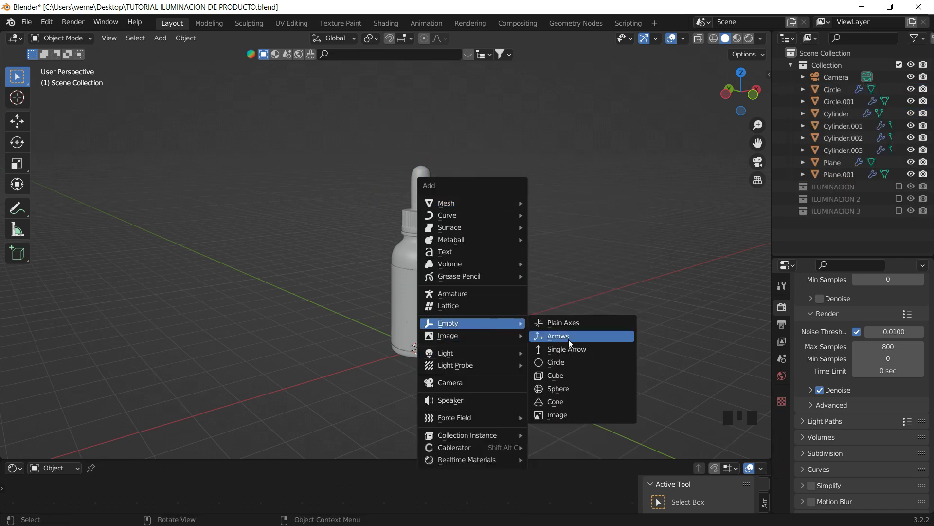
click(554, 377)
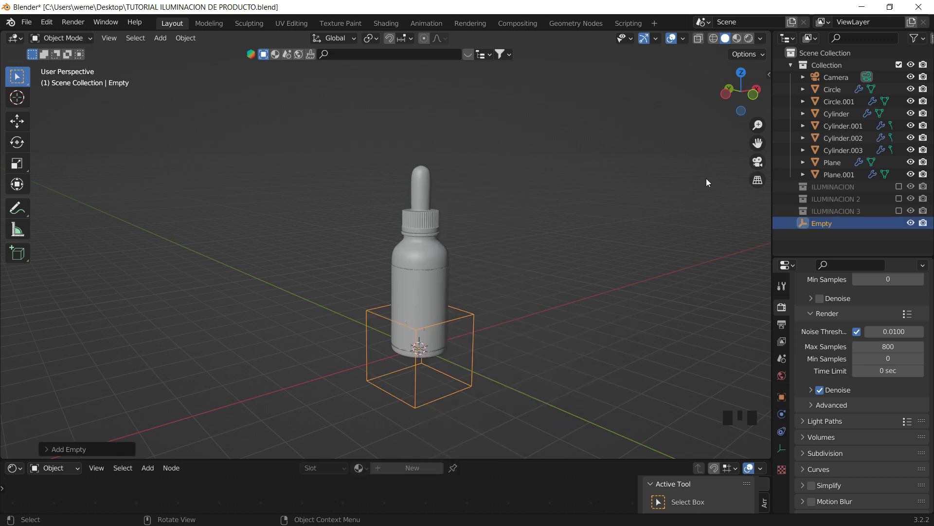
In front orthographic view, move the Cube empty up along Z to about the bottle's mid-height.
click(755, 102)
scroll(448, 224, up, 4)
shift+middle_drag(449, 224, 471, 213)
scroll(464, 241, down, 3)
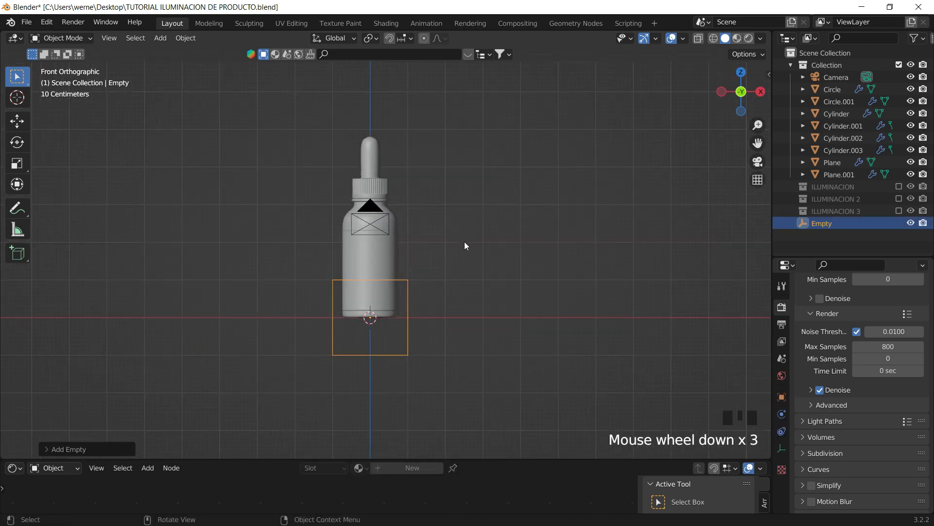
key(g)
key(z)
click(482, 156)
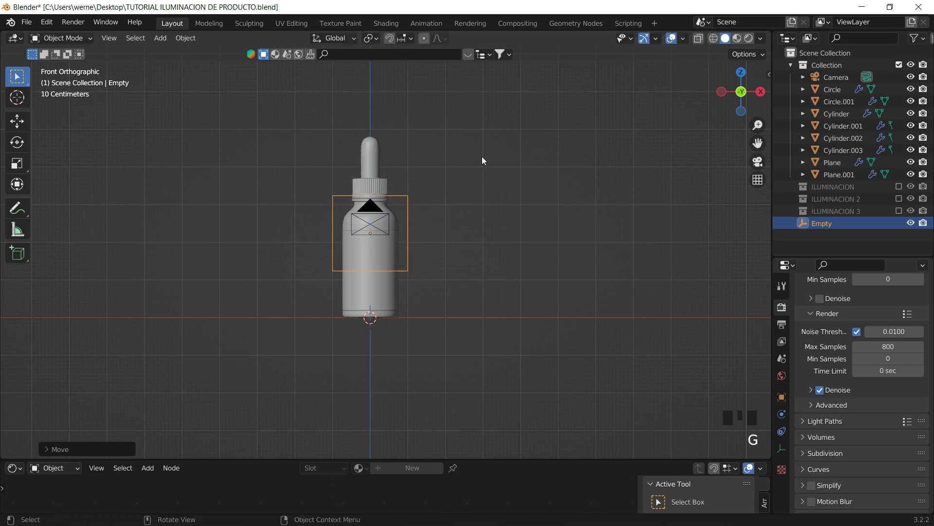
Scale the empty along Z by about 2.7 and reposition it vertically so it encloses the whole bottle.
key(s)
key(z)
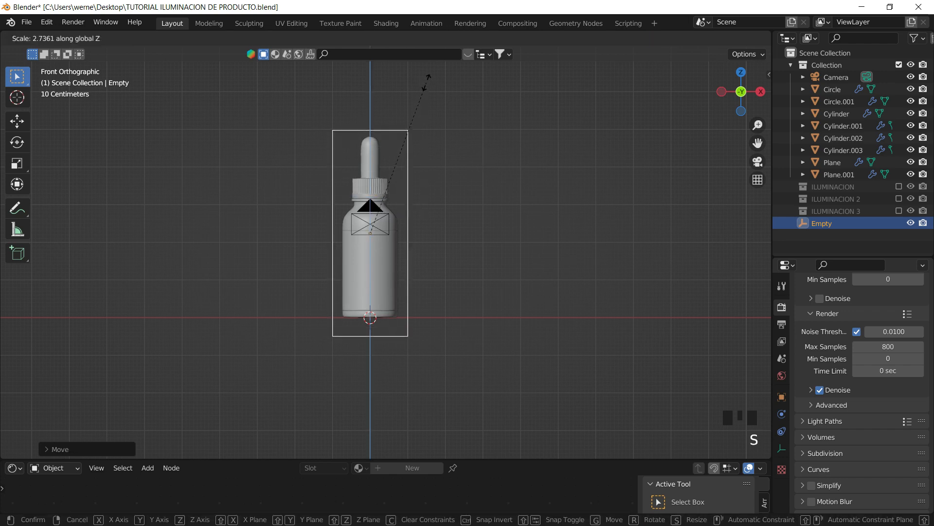
click(425, 86)
key(g)
key(z)
click(425, 78)
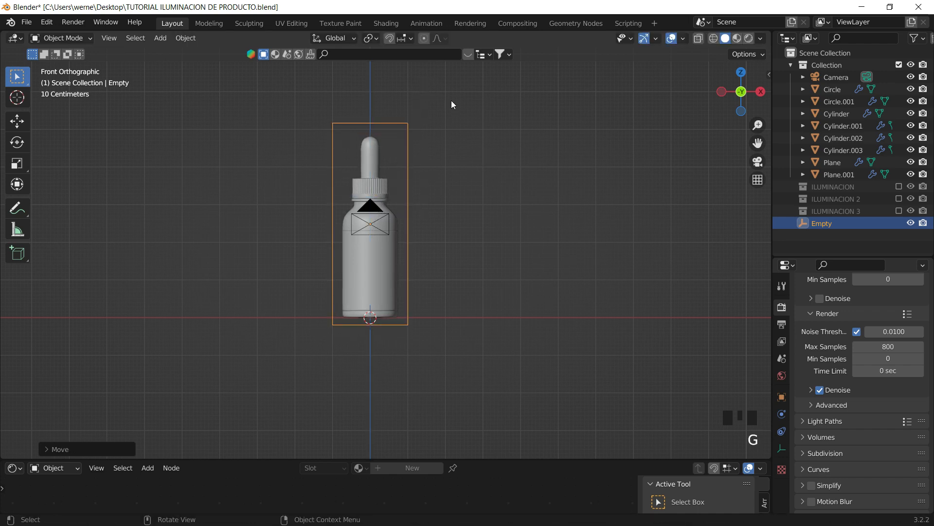
Check the empty's fit around the bottle in perspective and scale it down uniformly in front view.
click(760, 88)
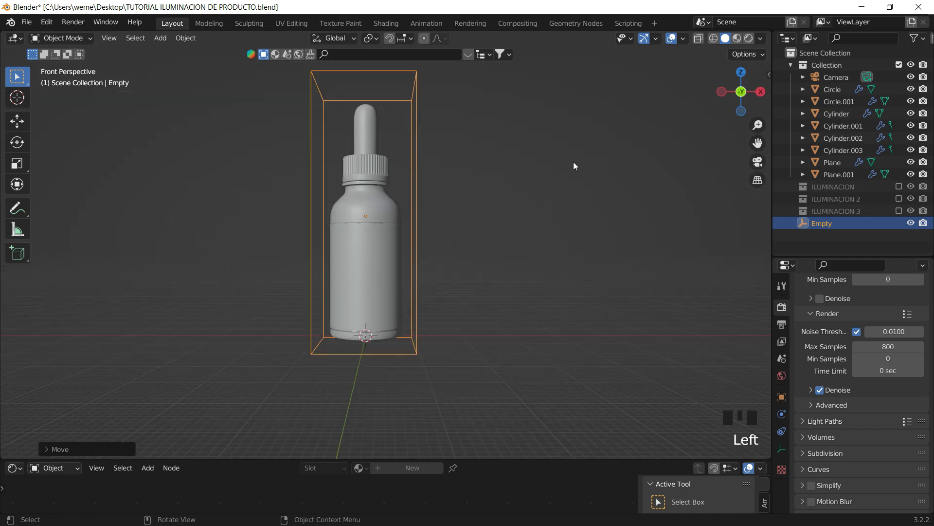
click(761, 89)
shift+middle_drag(526, 185, 679, 212)
scroll(470, 197, up, 2)
middle_drag(512, 201, 641, 216)
scroll(440, 213, down, 2)
middle_drag(440, 212, 457, 202)
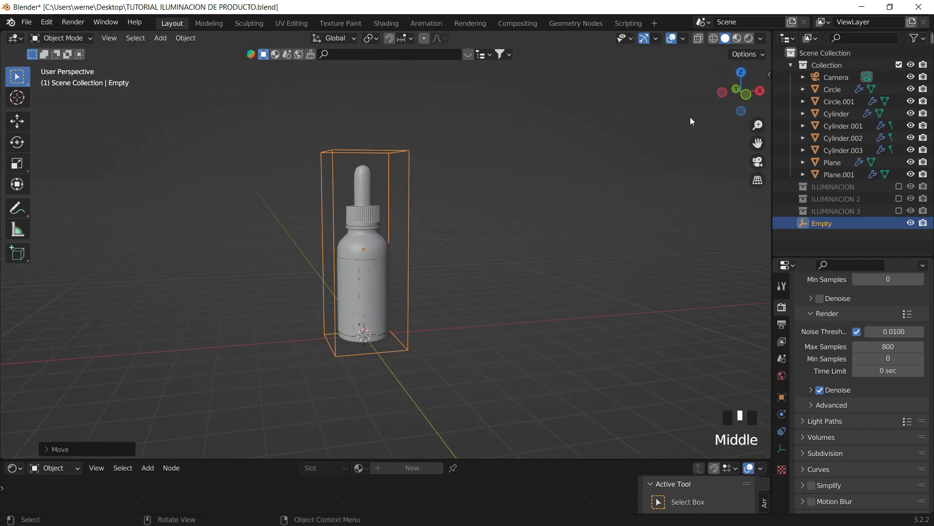
click(747, 96)
scroll(528, 139, up, 3)
shift+middle_drag(527, 139, 580, 173)
key(s)
click(564, 119)
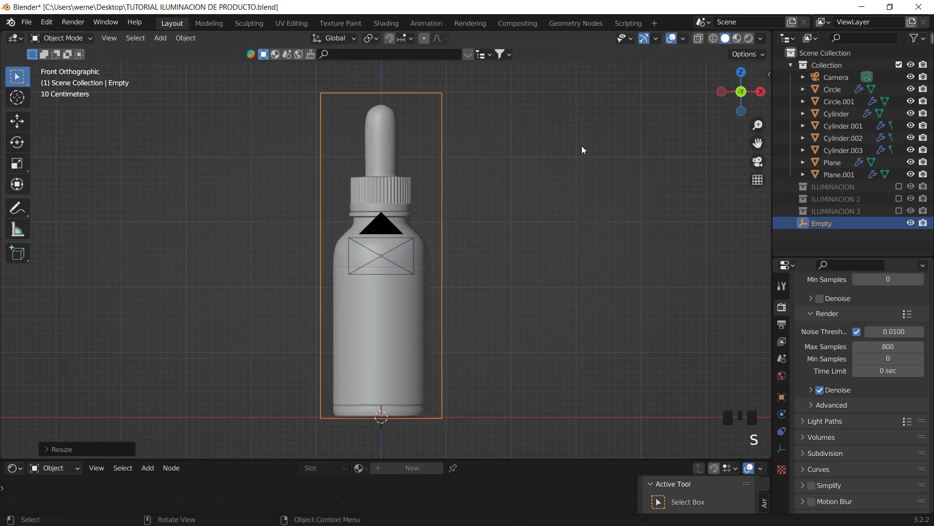
Scale the empty by about 0.86 along X and 0.98 along Z, and shift it slightly down around the bottle.
key(s)
key(x)
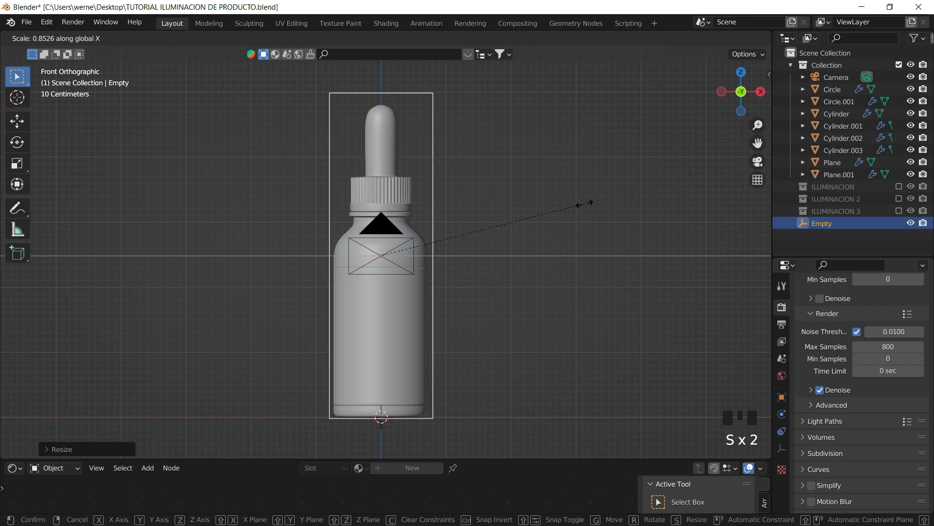
click(587, 203)
key(s)
key(z)
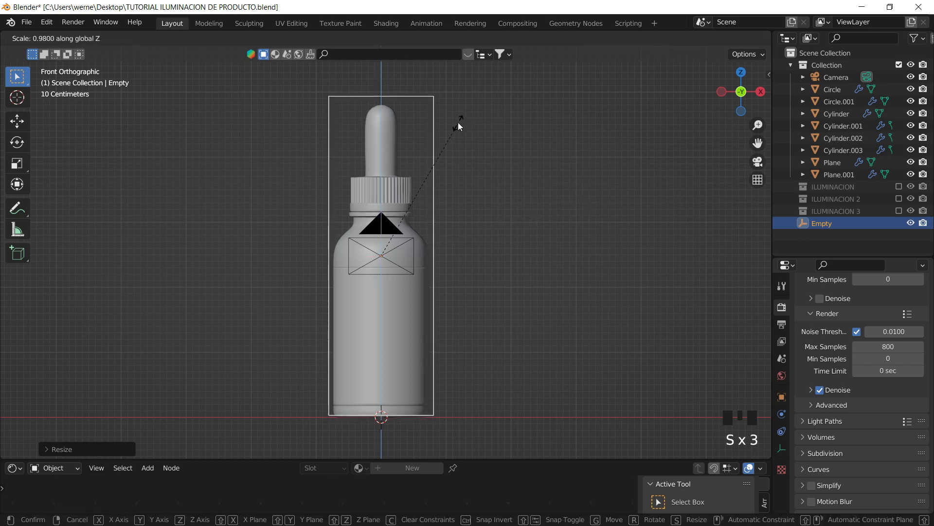
click(457, 124)
key(g)
click(455, 124)
click(487, 176)
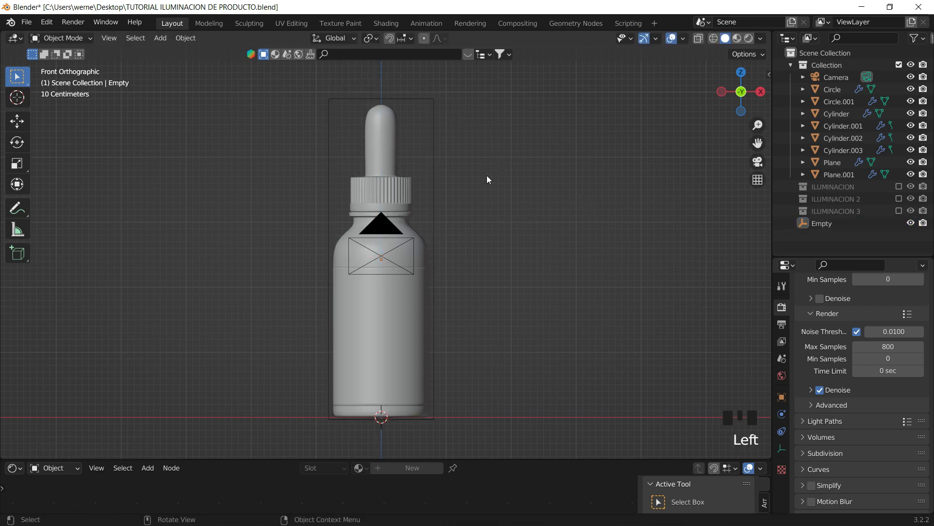
Select all the bottle parts together with the empty and parent the parts to the empty.
middle_drag(486, 175, 564, 155)
scroll(514, 174, down, 3)
drag(524, 126, 325, 318)
scroll(473, 167, up, 3)
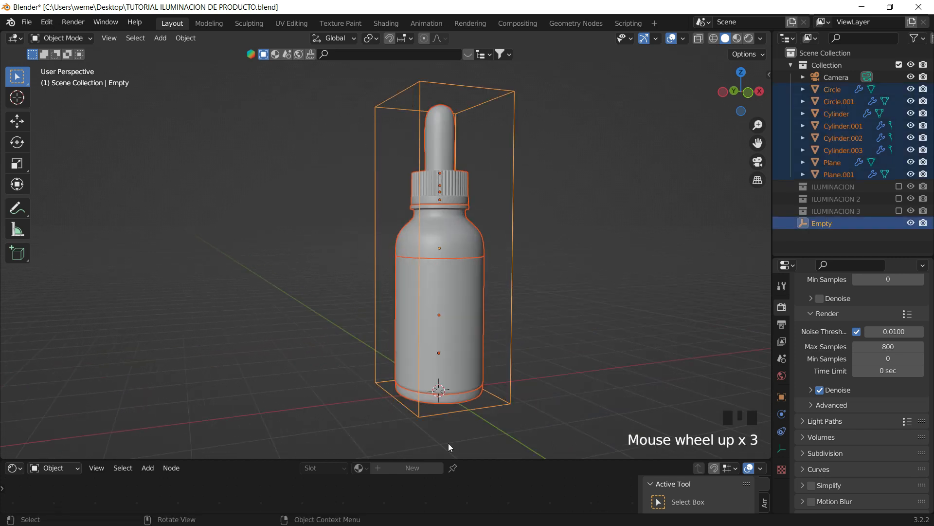
key(ctrl+p)
click(516, 208)
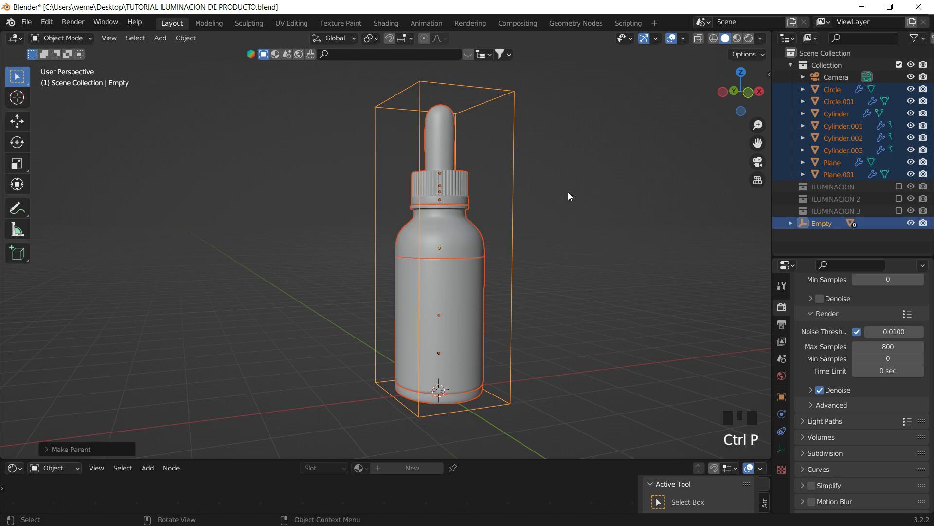
Try moving the empty together with its parented bottle parts, and undo the move.
scroll(542, 204, down, 4)
key(g)
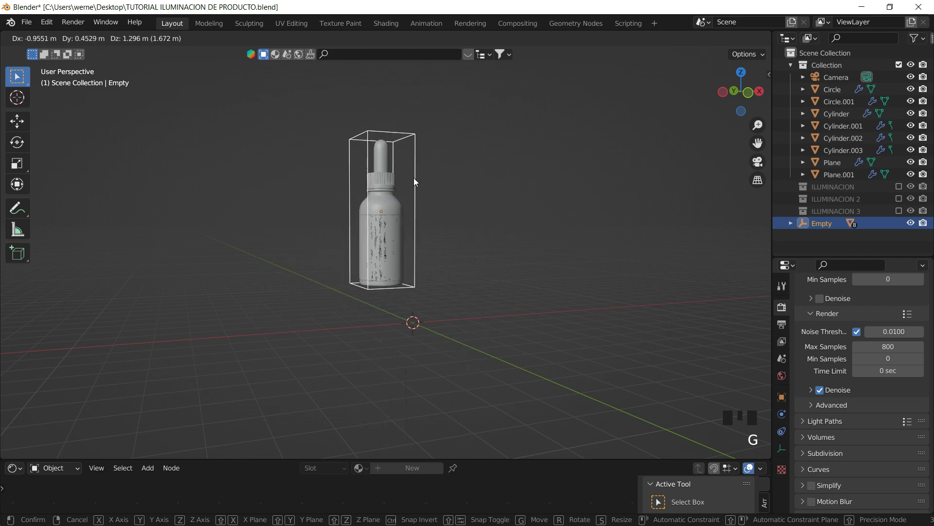
click(415, 182)
key(ctrl+z)
Try moving the bottle body and its label apart from the empty, and undo the move.
click(463, 196)
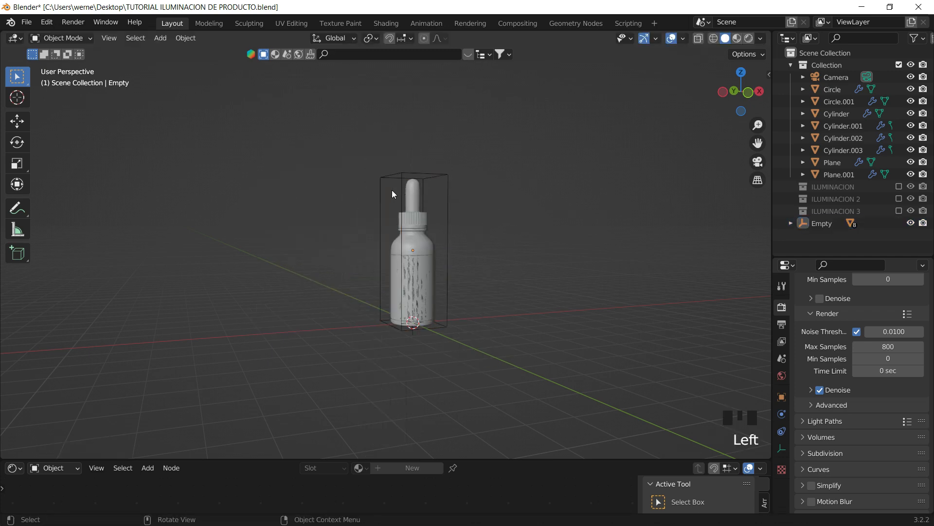
click(396, 273)
key(g)
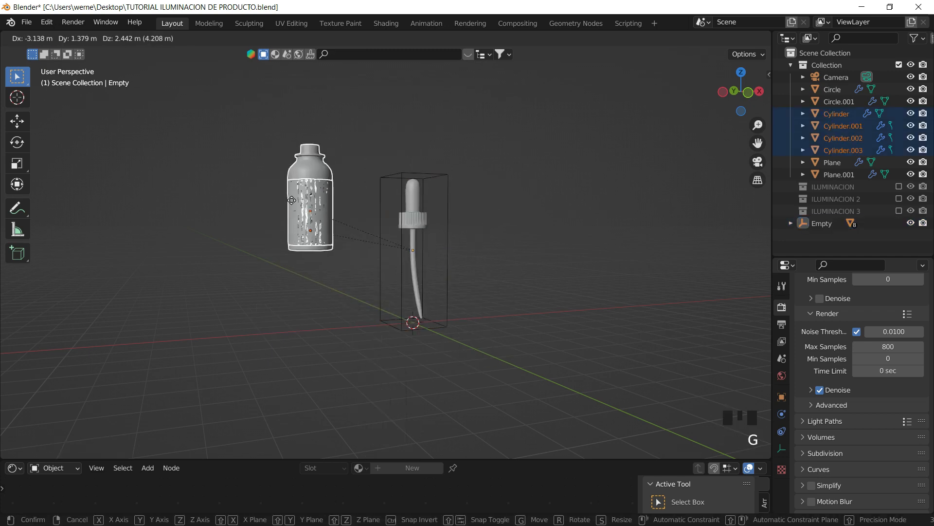
click(292, 200)
key(ctrl+z)
Select the empty, try moving the whole bottle with it, and undo that move.
click(443, 192)
click(449, 200)
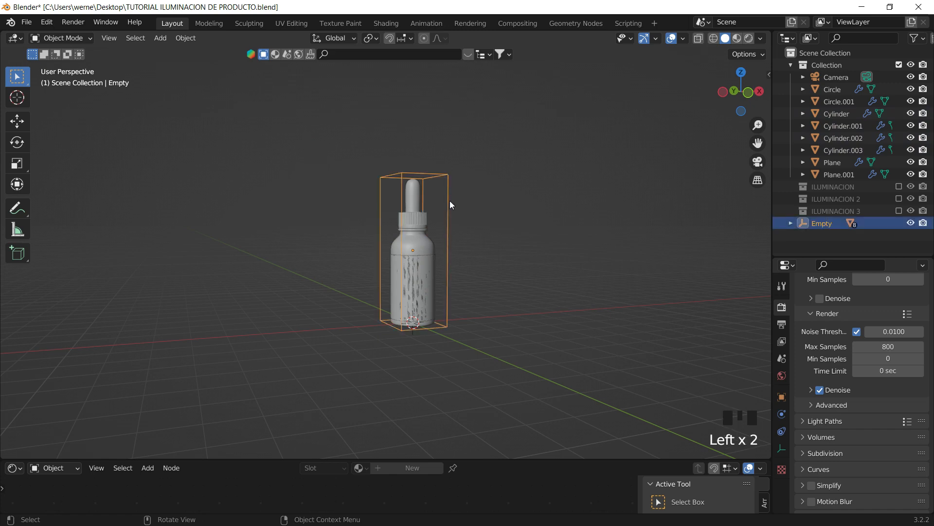
key(g)
click(506, 278)
key(ctrl+z)
click(544, 118)
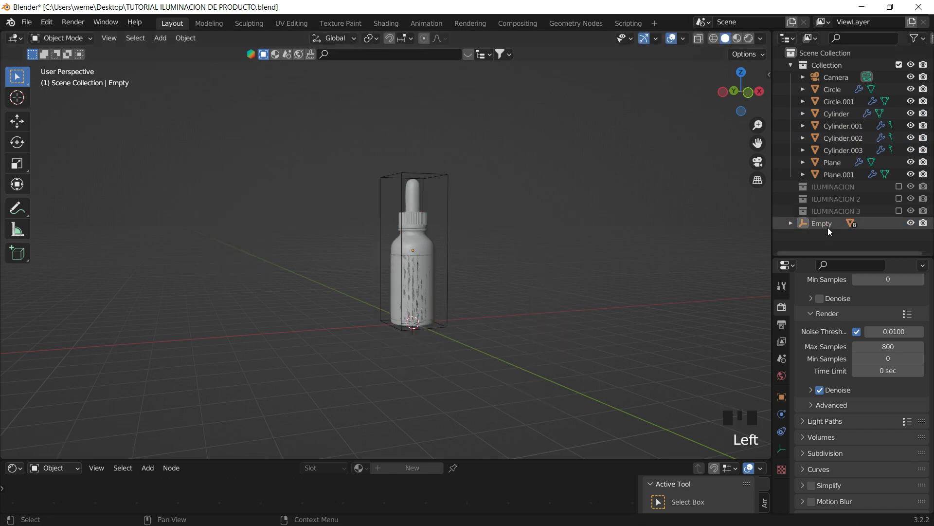
Move the Empty with its parented bottle parts into the Collection collection.
click(828, 225)
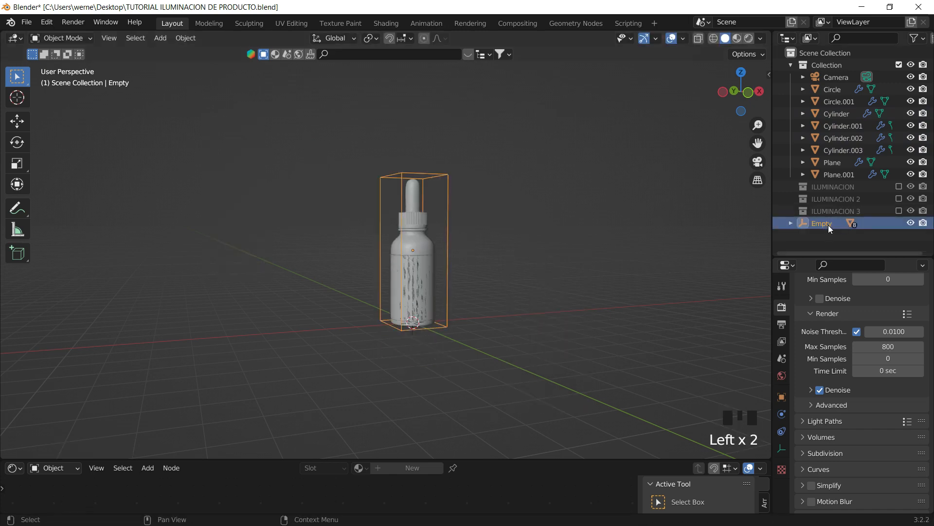
click(789, 223)
click(788, 223)
drag(819, 229, 833, 68)
click(836, 67)
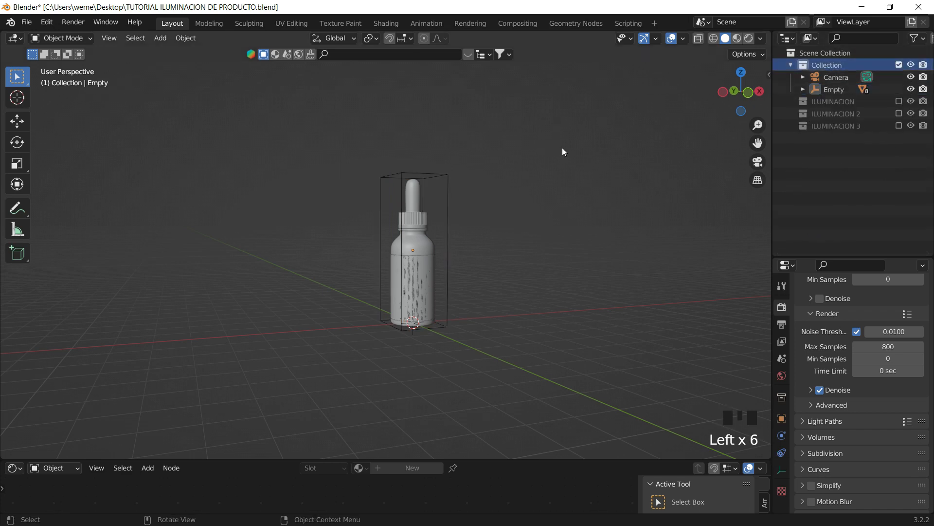
Move the Camera out of Collection to the top level of the Scene Collection.
click(833, 78)
drag(839, 78, 845, 200)
click(846, 204)
Add a mesh cube at the world origin beneath the bottle.
scroll(480, 216, up, 2)
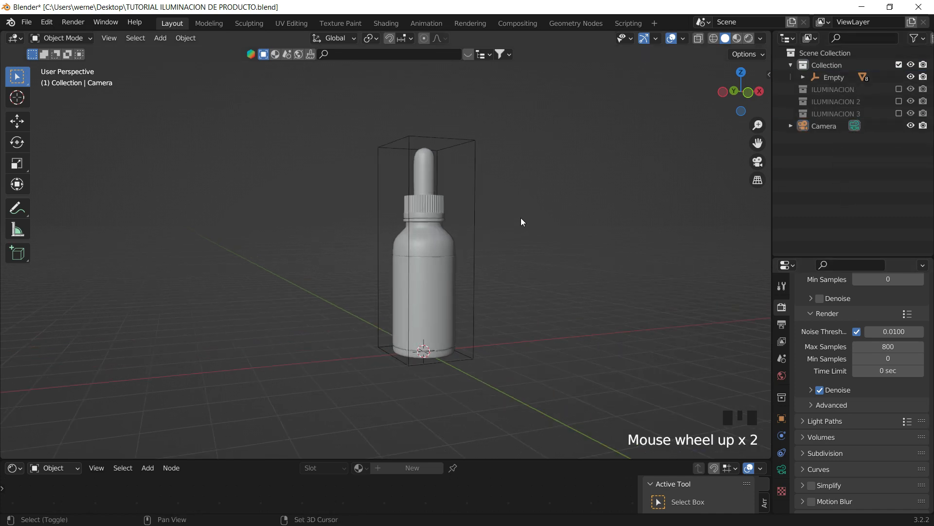
shift+middle_drag(521, 221, 574, 161)
click(512, 165)
middle_drag(513, 165, 540, 202)
key(shift+a)
mouse_move(519, 78)
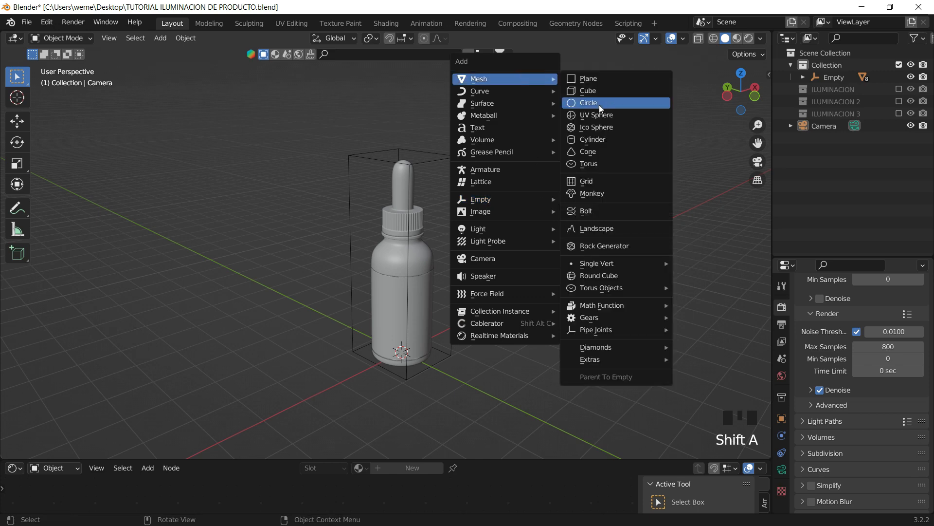
click(594, 92)
Raise the cube's geometry in Edit Mode, using the wireframe front view, so its base rests at ground level.
key(z)
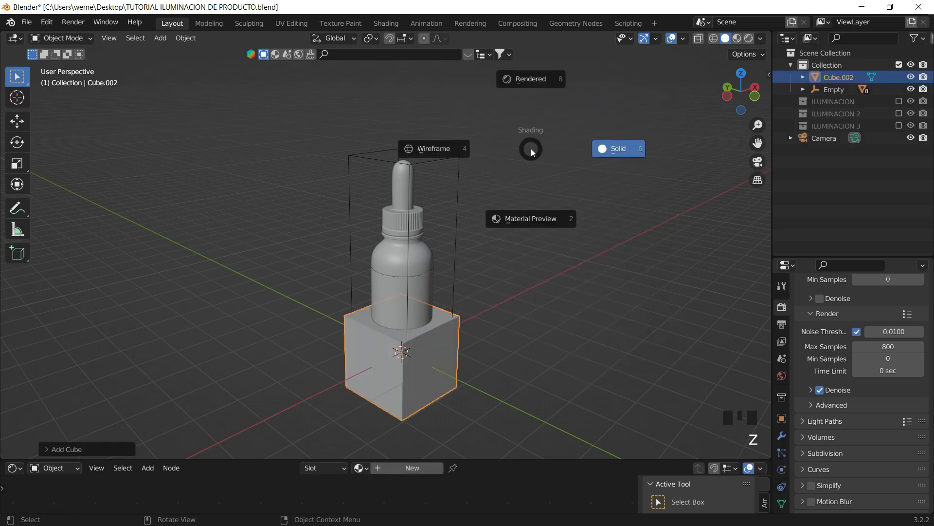
click(753, 97)
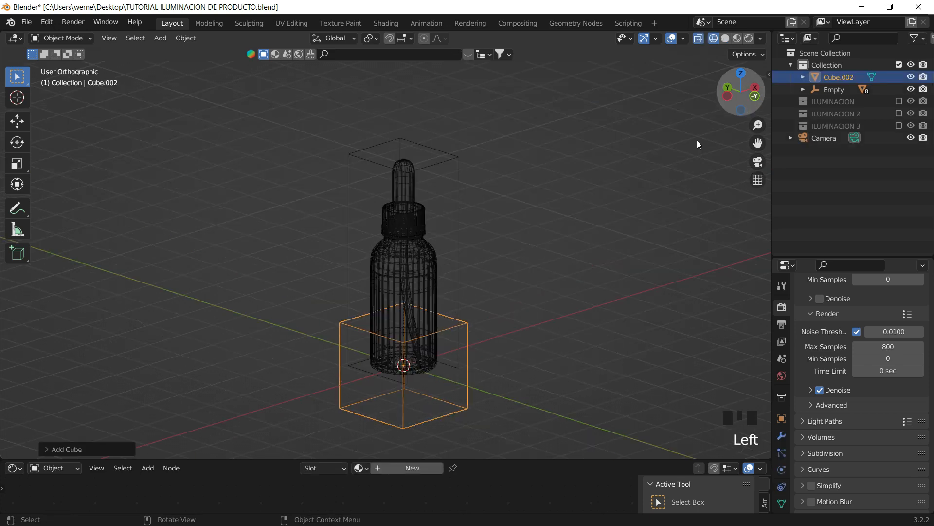
shift+middle_drag(501, 316, 498, 247)
key(Tab)
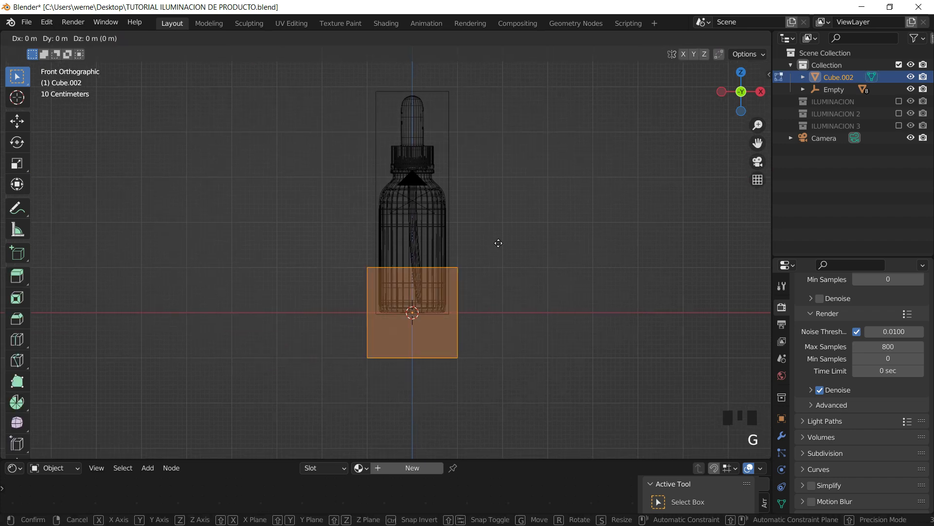
key(g)
click(498, 243)
key(Tab)
middle_drag(457, 240, 373, 271)
shift+middle_drag(481, 258, 493, 244)
Scale the cube up uniformly about ten times and flatten it along Z to roughly half its height.
key(s)
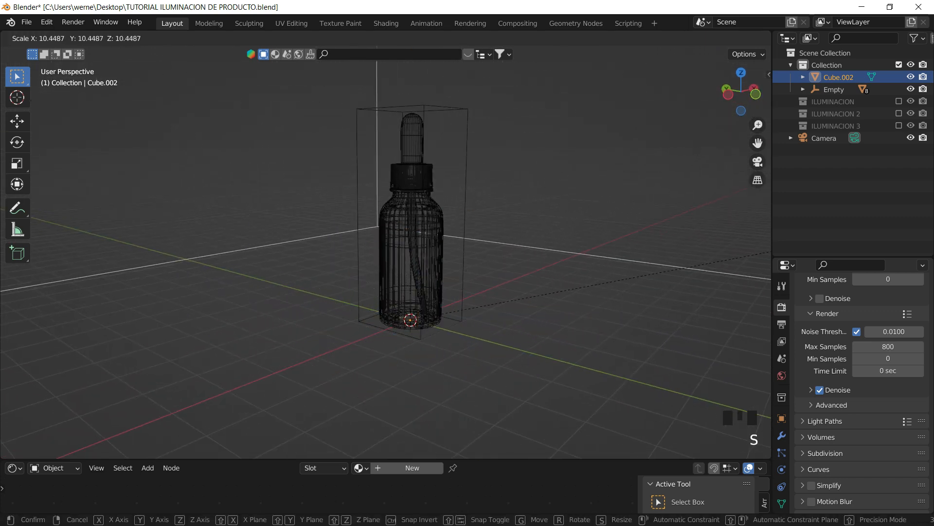
click(519, 195)
scroll(524, 197, down, 7)
scroll(529, 197, down, 3)
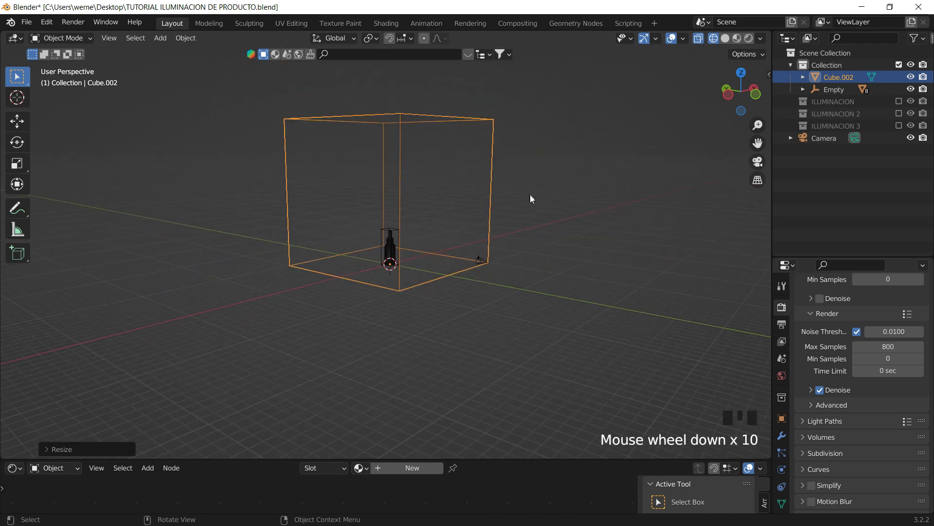
shift+middle_drag(530, 197, 519, 137)
key(s)
key(z)
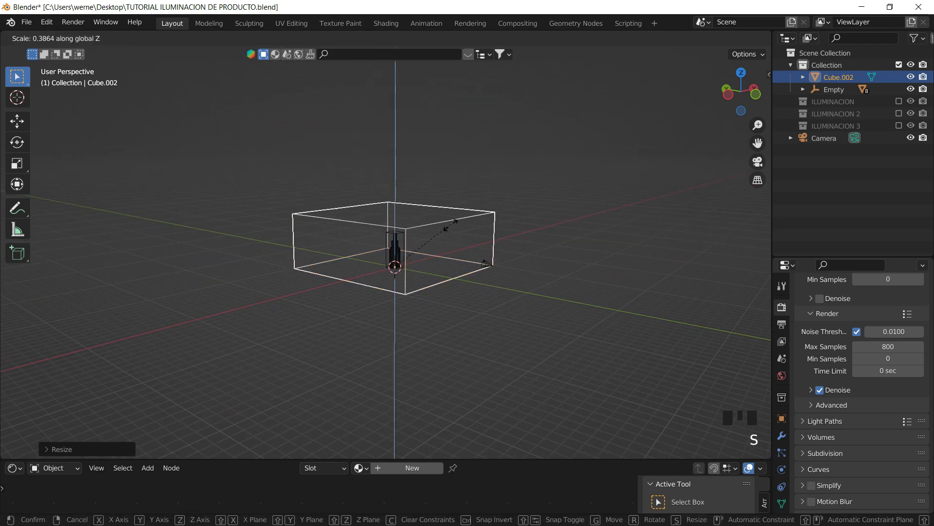
click(457, 213)
Scale the box along Y to about two thirds of its depth and check its extent through the camera.
scroll(415, 237, up, 4)
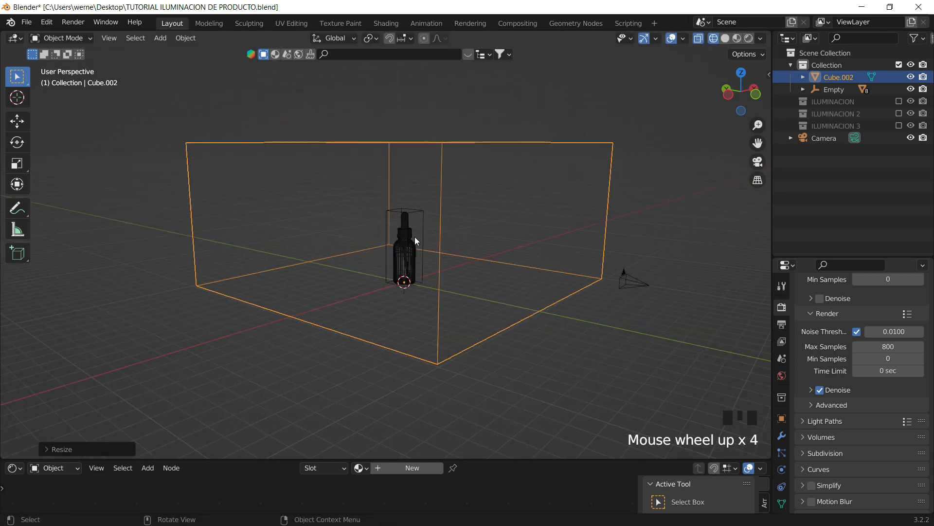
shift+middle_drag(415, 237, 743, 143)
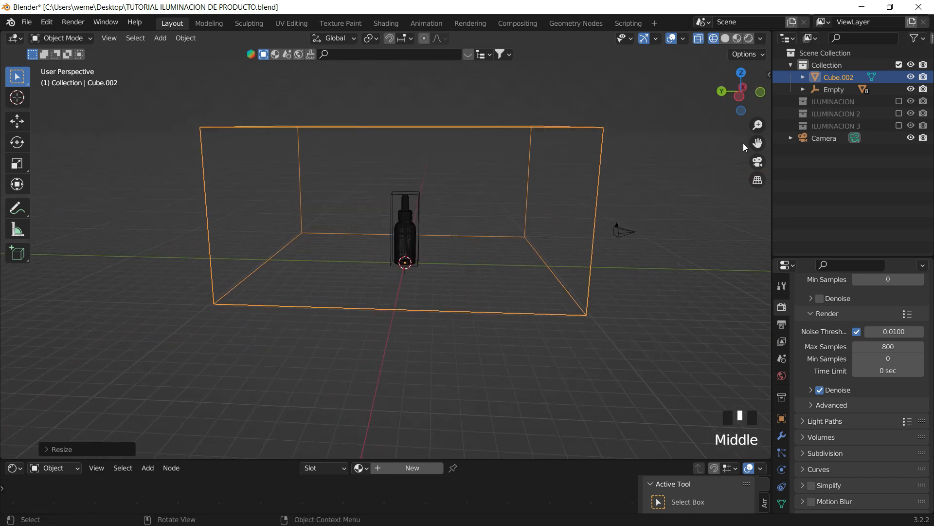
click(740, 97)
click(739, 95)
key(s)
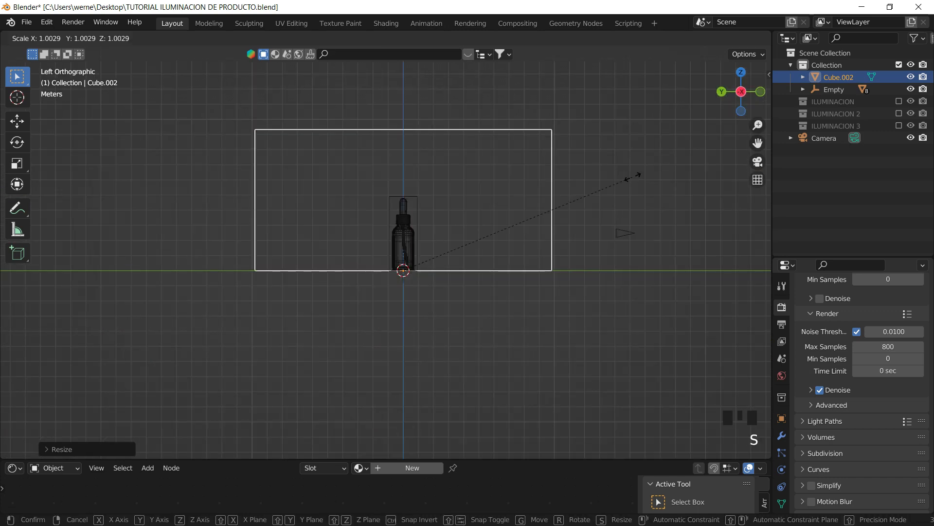
key(y)
click(546, 191)
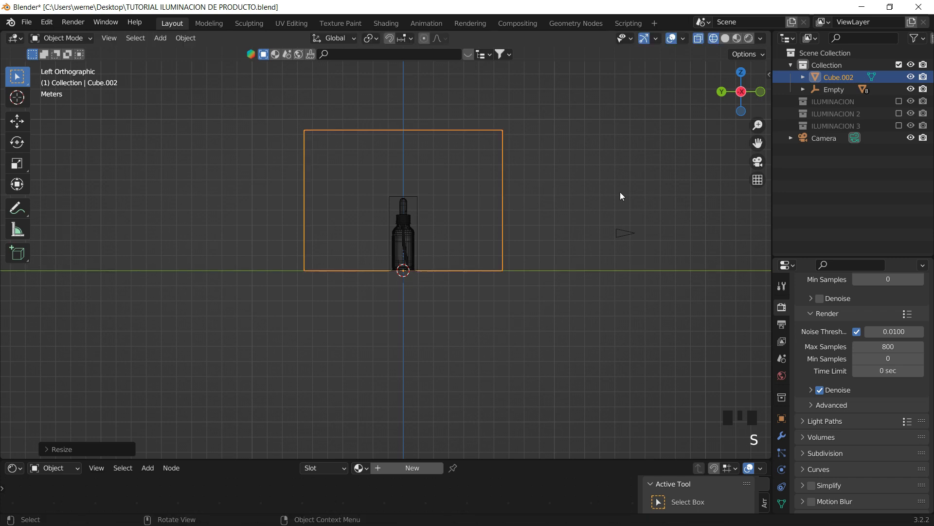
middle_drag(620, 191, 623, 277)
click(757, 161)
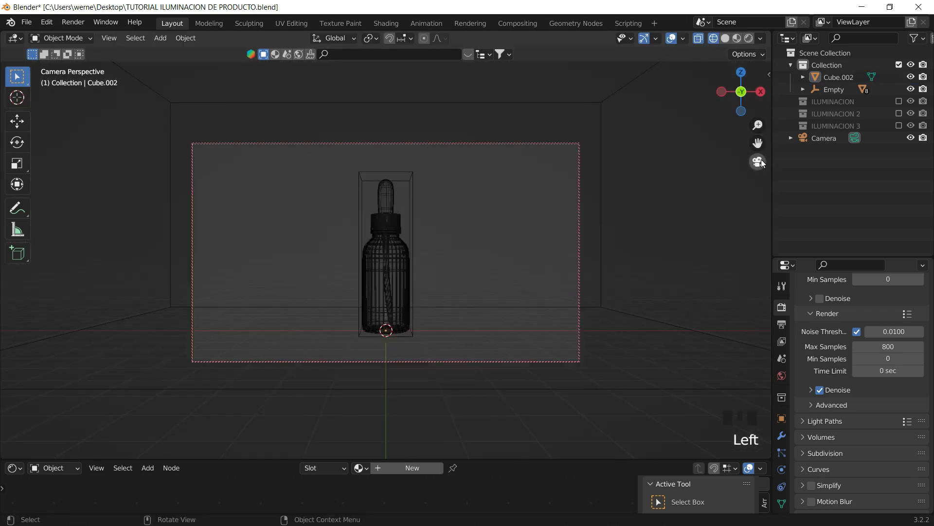
click(757, 162)
middle_drag(457, 251, 545, 157)
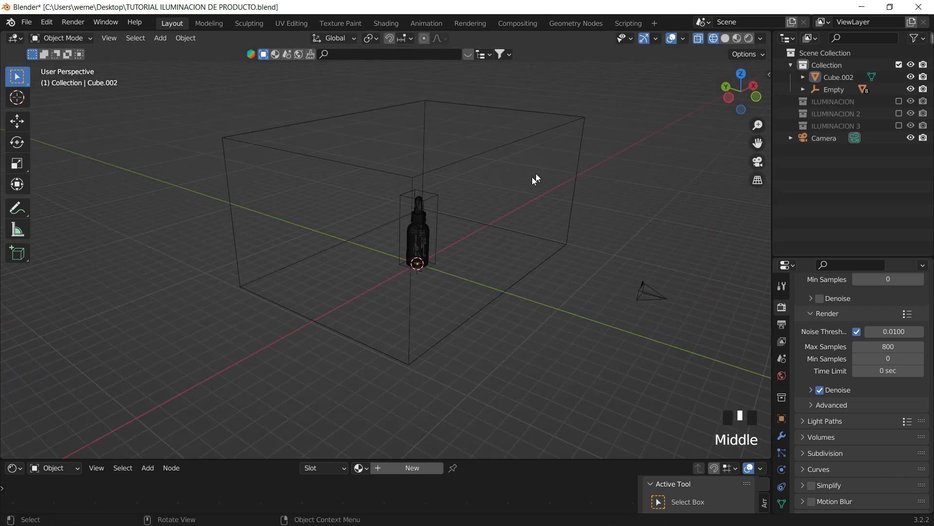
In solid shading, delete the box's two upper vertices on the camera side, leaving only the floor and back wall.
key(z)
click(577, 181)
click(503, 177)
key(Tab)
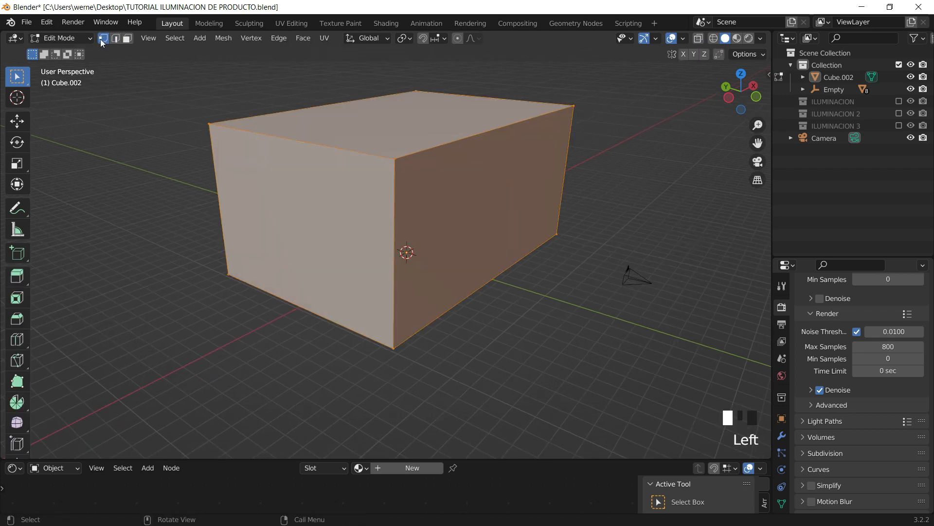
click(388, 167)
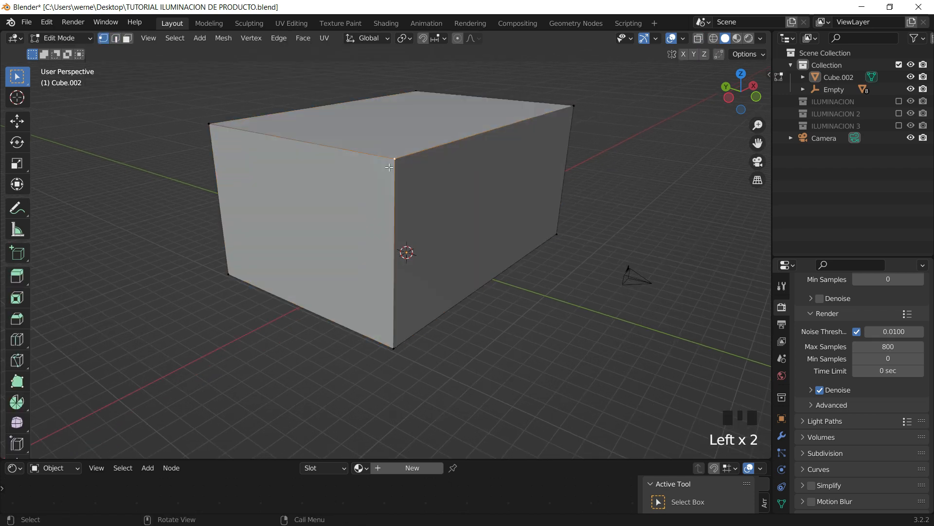
key(x)
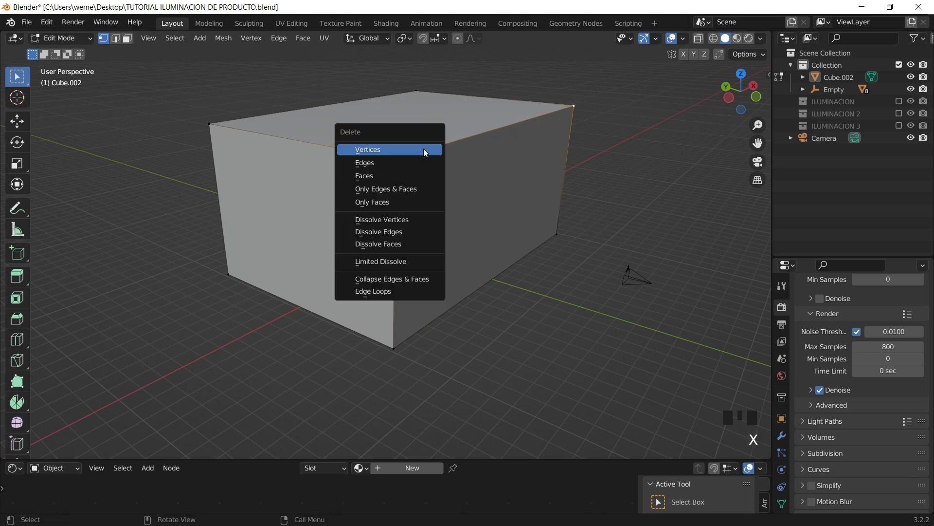
click(394, 148)
key(Tab)
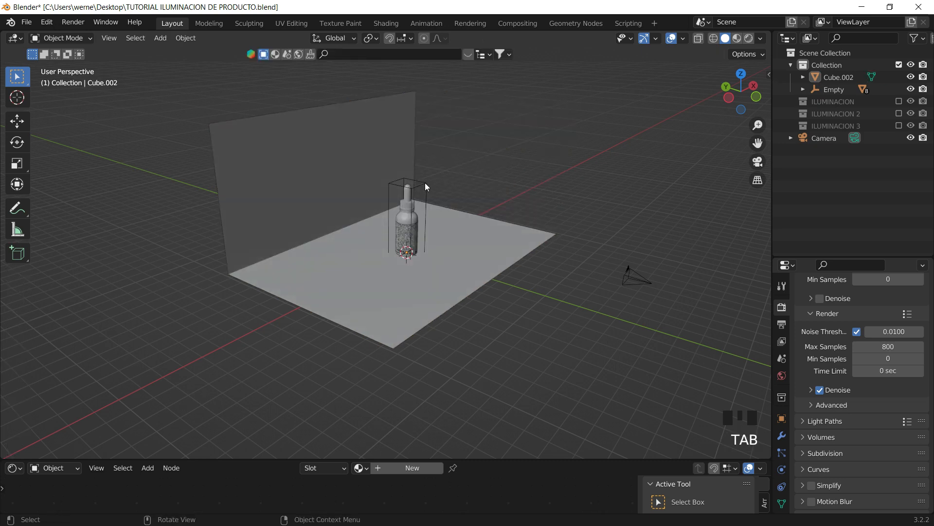
Bevel the edge between the floor and back wall by about 0.66 m with 20 segments.
shift+middle_drag(353, 192, 371, 235)
scroll(382, 211, up, 3)
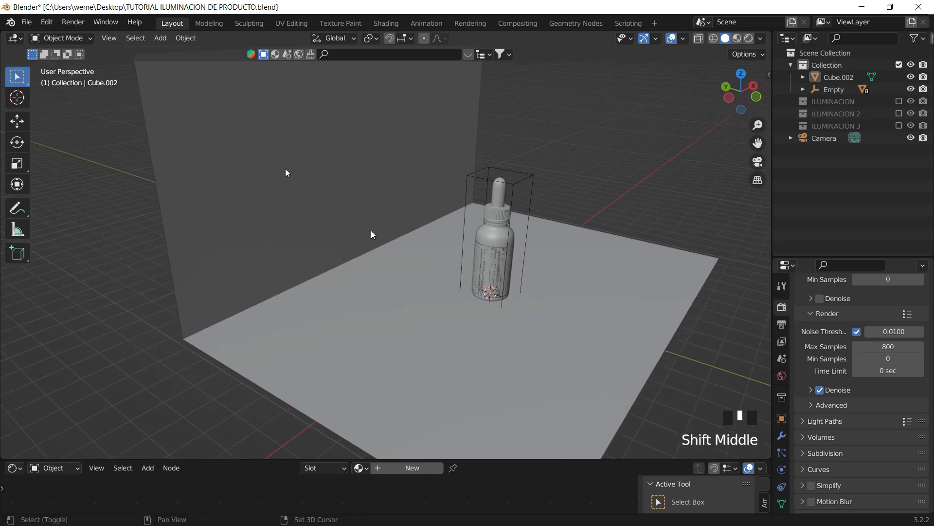
key(Tab)
click(348, 254)
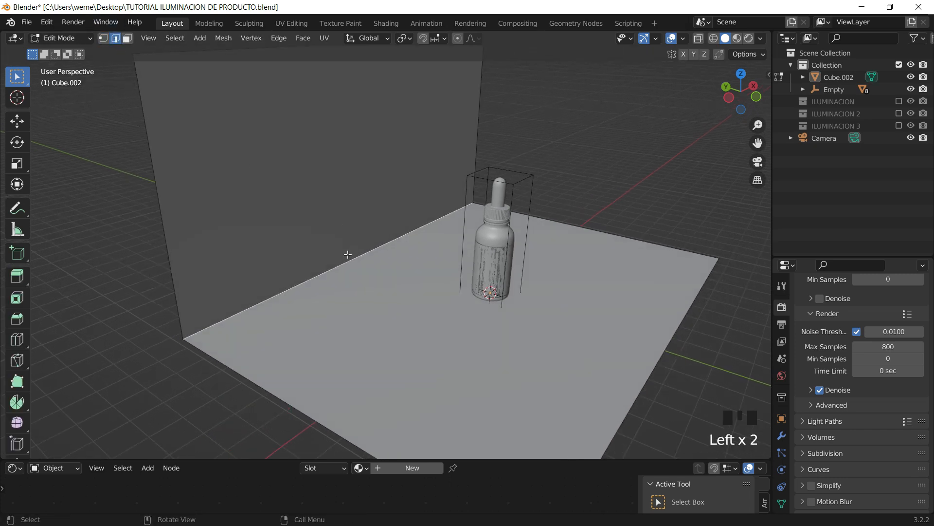
key(ctrl+b)
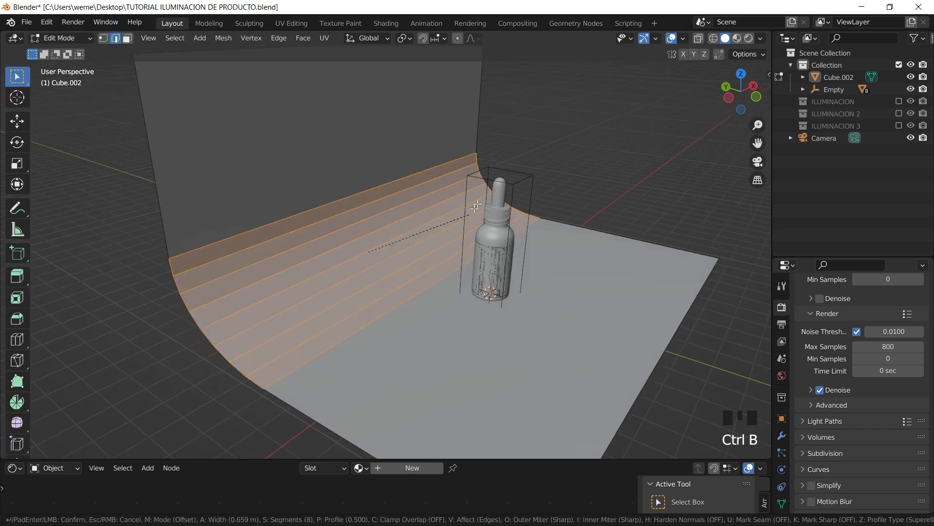
scroll(458, 195, up, 7)
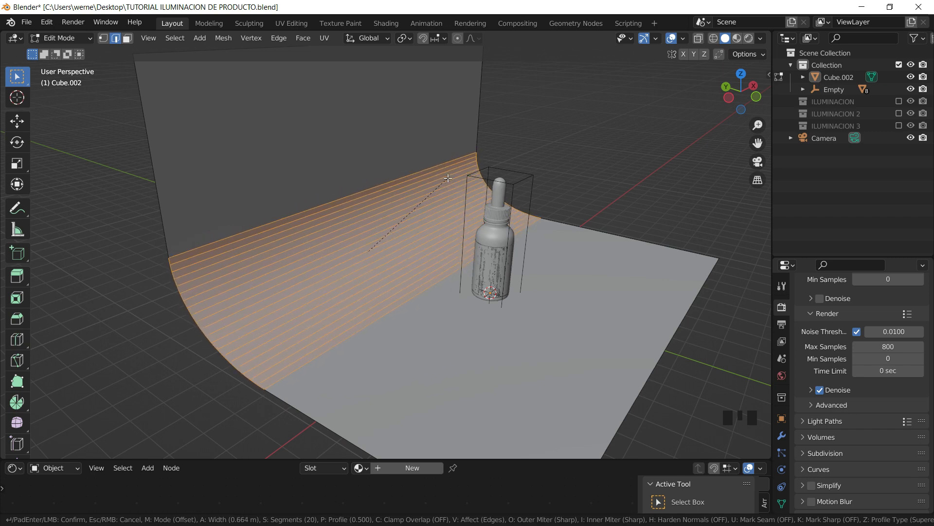
click(444, 173)
Apply smooth shading to the curved backdrop in Object Mode.
key(Tab)
right_click(399, 153)
click(399, 153)
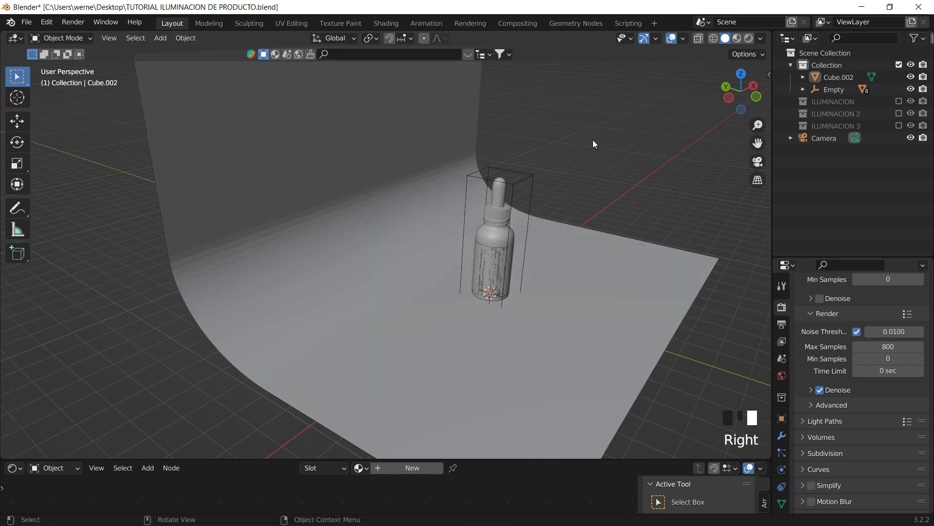
right_click(366, 86)
click(366, 86)
View the scene through the camera with Rendered viewport shading.
middle_drag(584, 185, 757, 163)
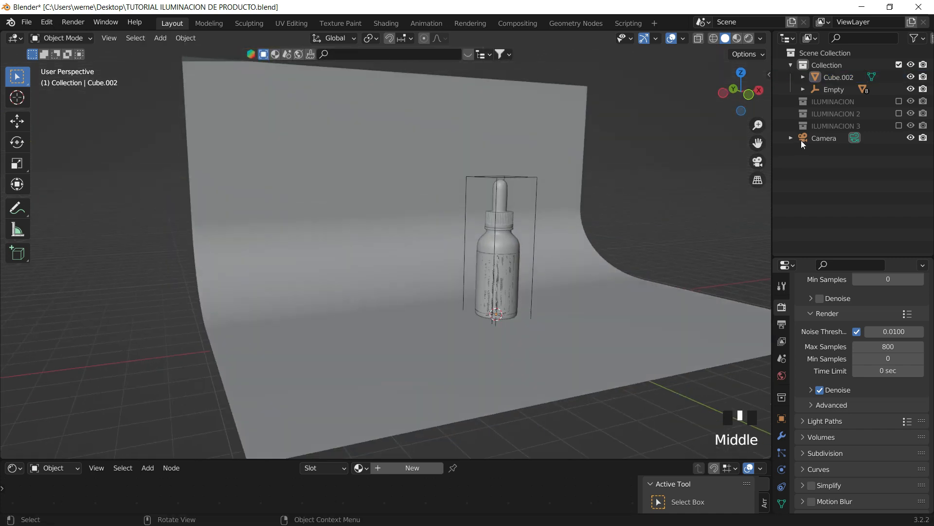
click(756, 163)
key(z)
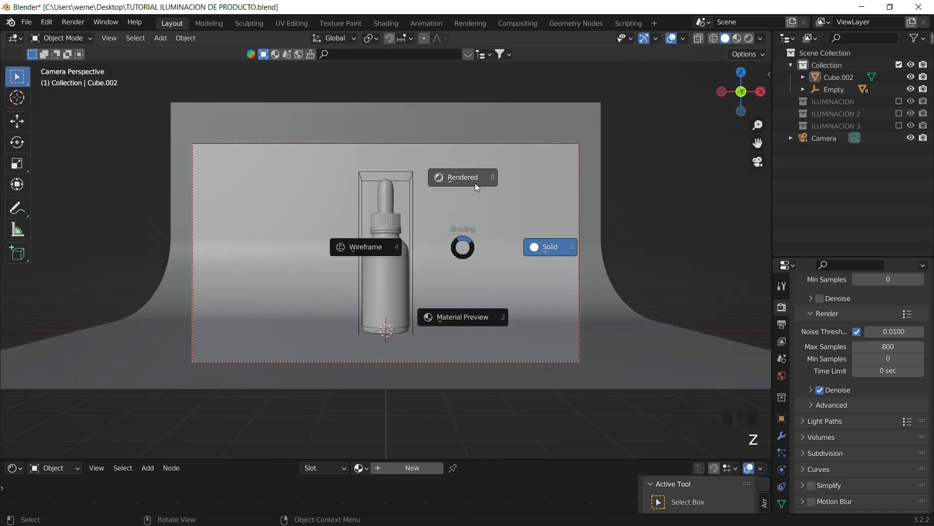
click(662, 143)
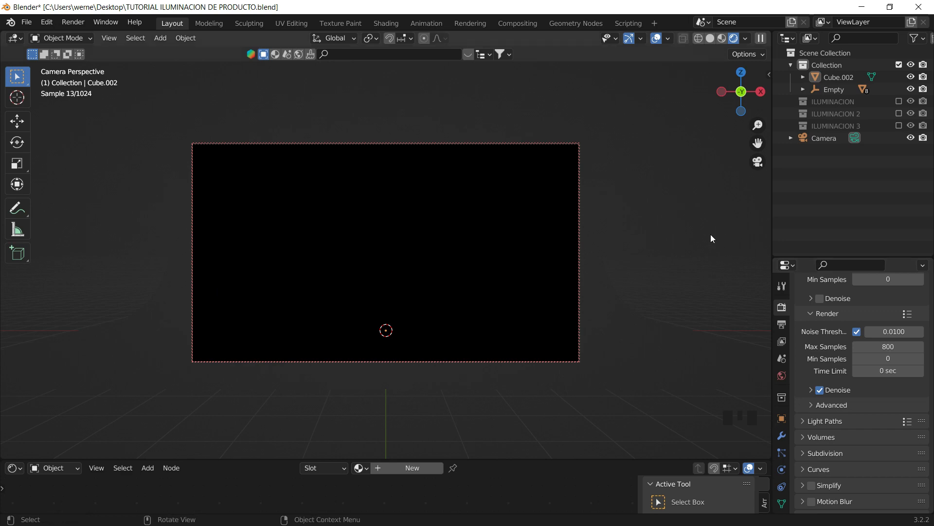
Try a mid-grey world background colour on the rendered scene and return it to black.
click(782, 377)
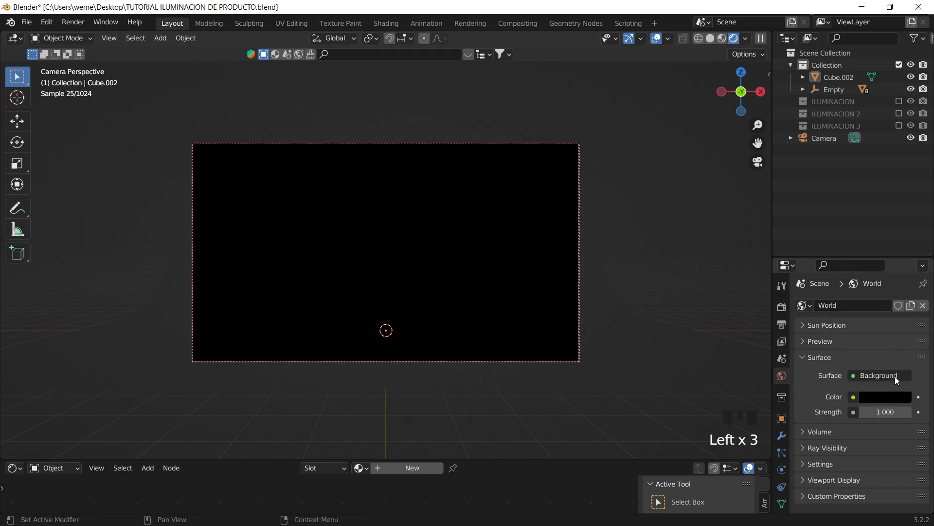
click(872, 400)
drag(902, 309, 902, 261)
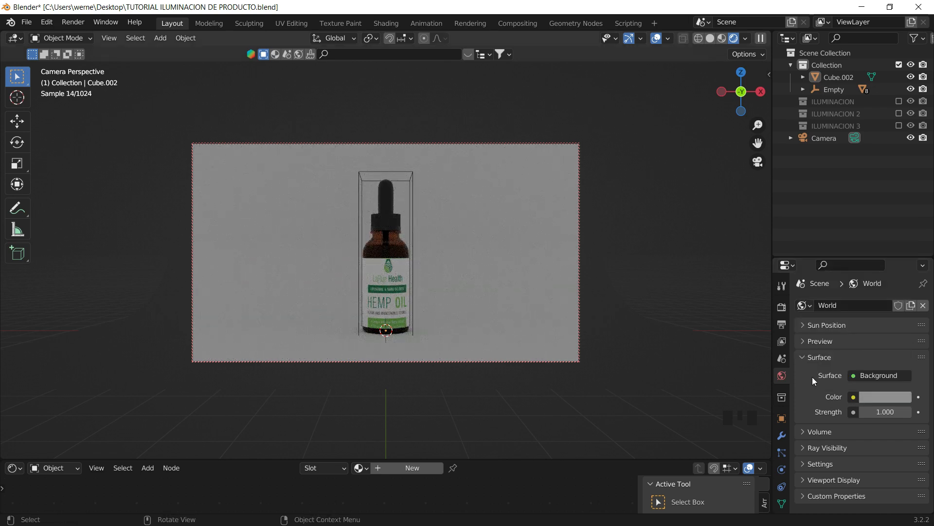
click(895, 399)
drag(901, 267, 902, 312)
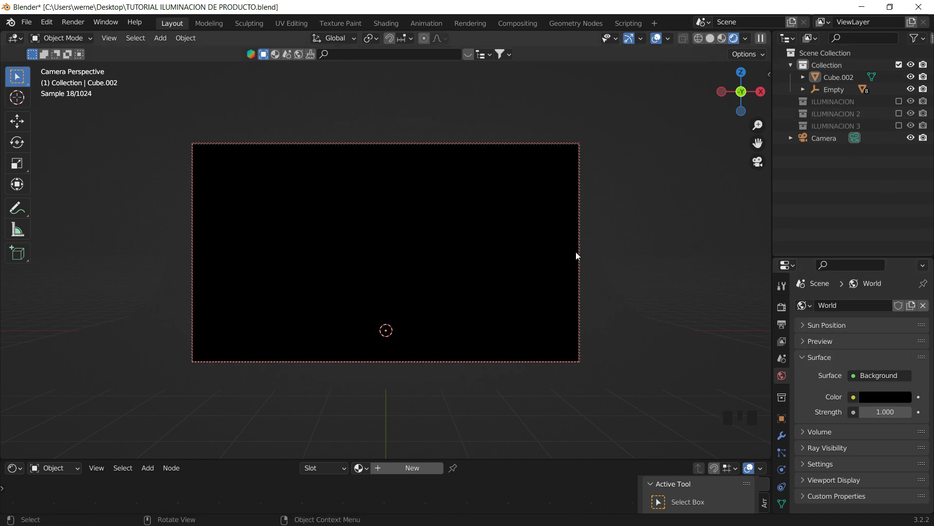
Add an area light, raise it about 7 m along Z above the bottle and enlarge it.
key(shift+a)
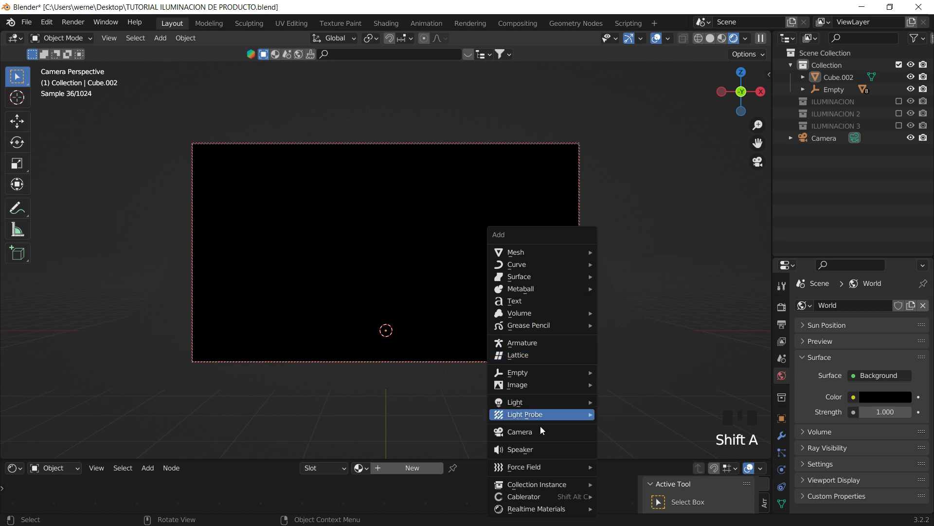
mouse_move(542, 403)
click(618, 442)
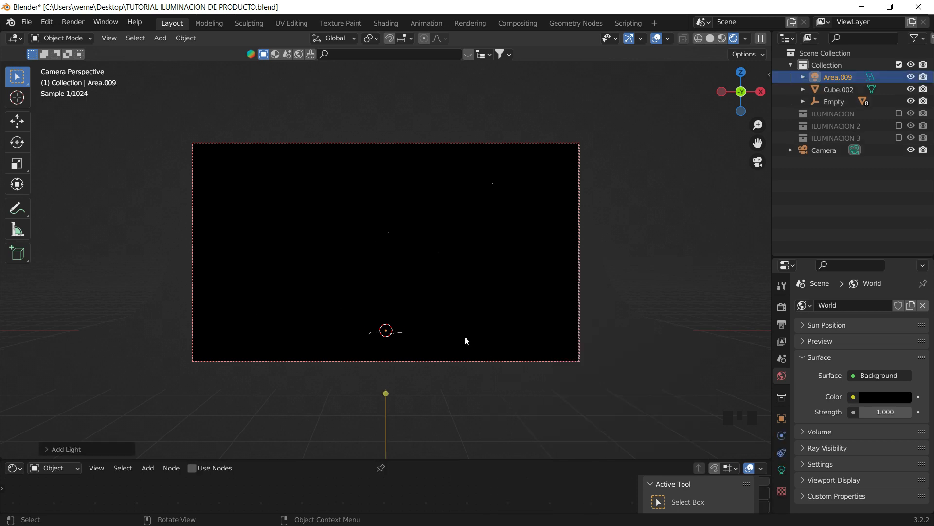
key(g)
key(z)
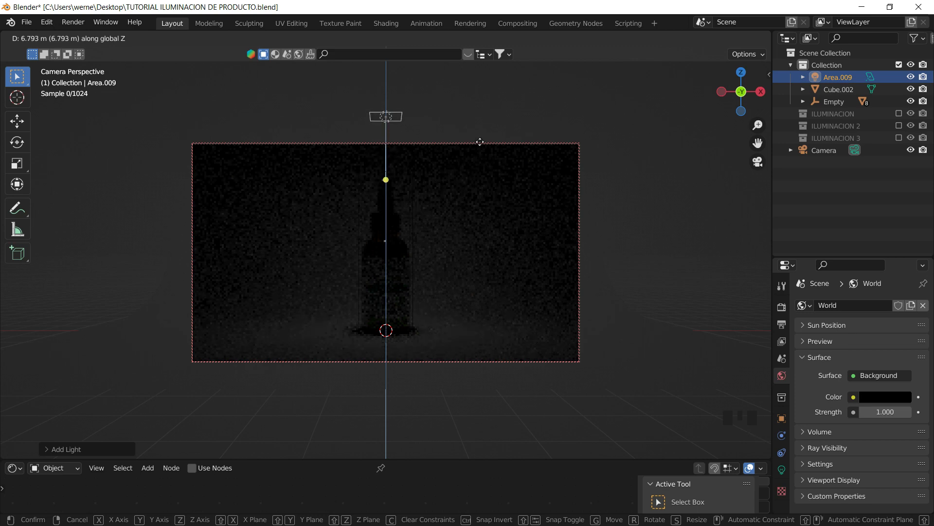
click(481, 126)
key(s)
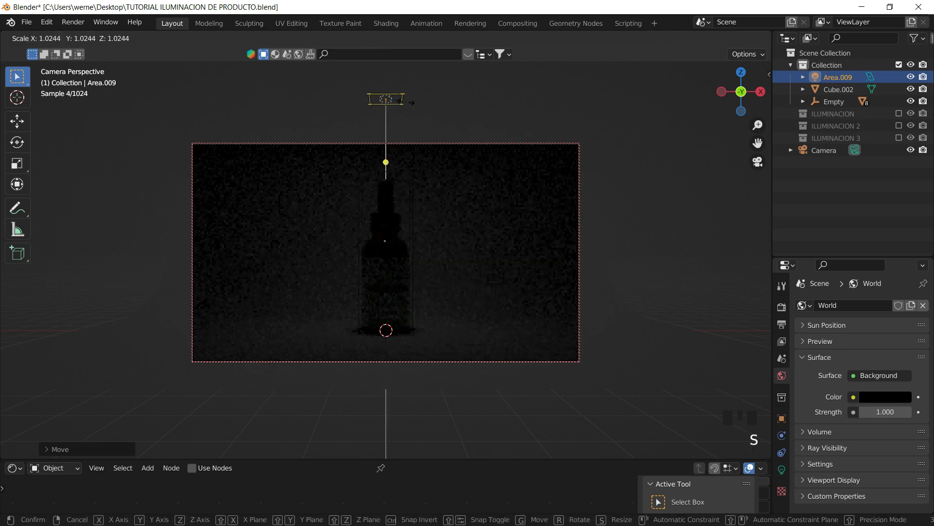
click(452, 98)
Set the overhead area light's power to 800 W.
click(781, 470)
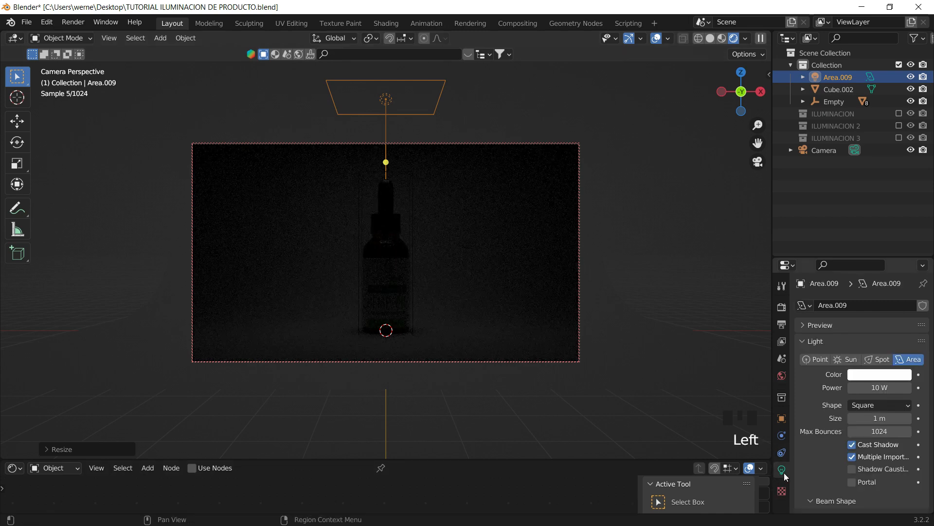
click(783, 471)
drag(880, 388, 922, 388)
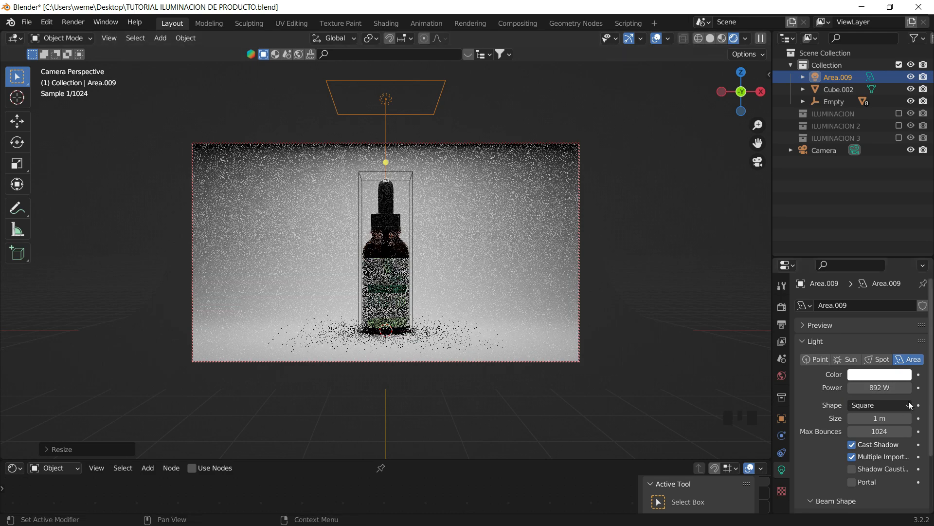
click(876, 385)
text(800)
key(Return)
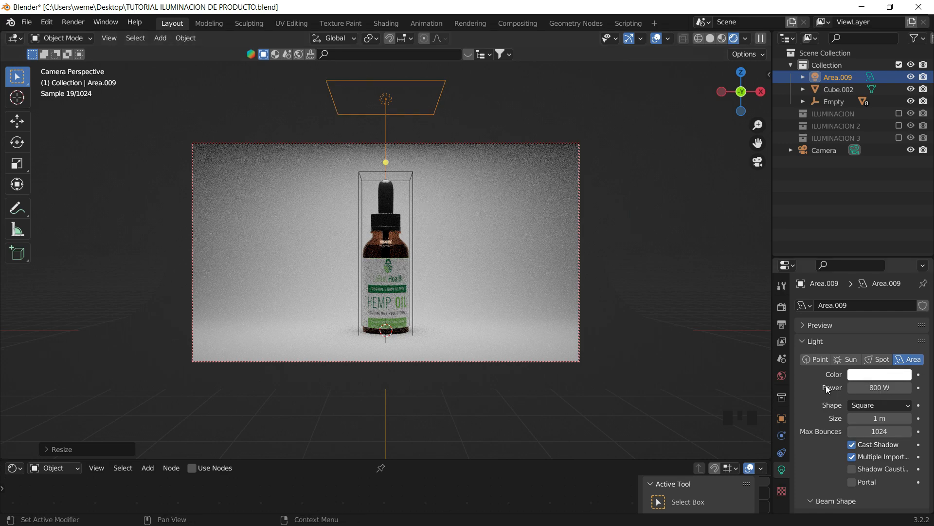
Try the Point, Sun and Spot types on the overhead light and return it to Area.
click(816, 359)
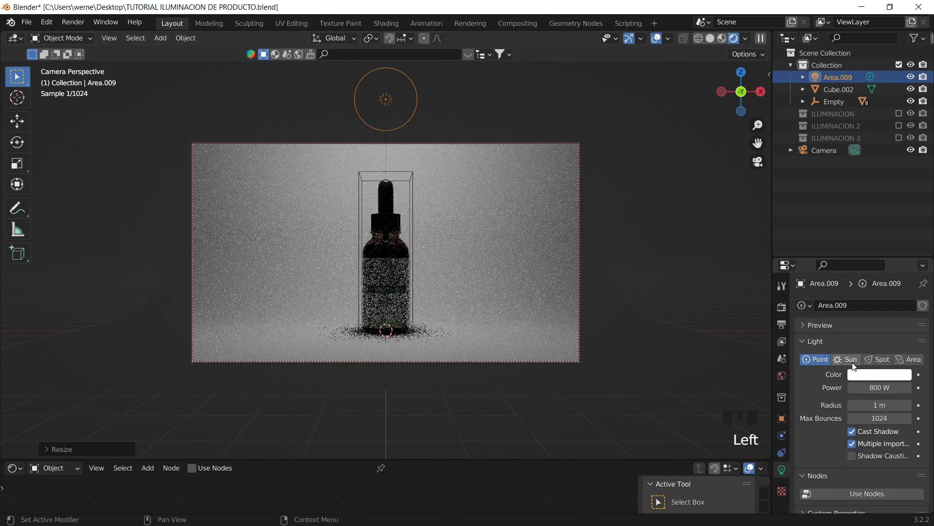
click(851, 360)
click(877, 360)
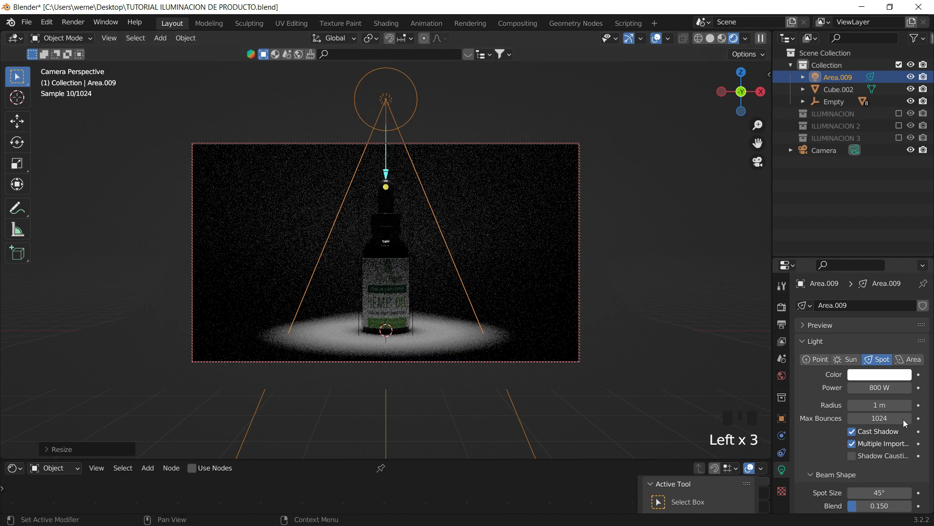
click(912, 360)
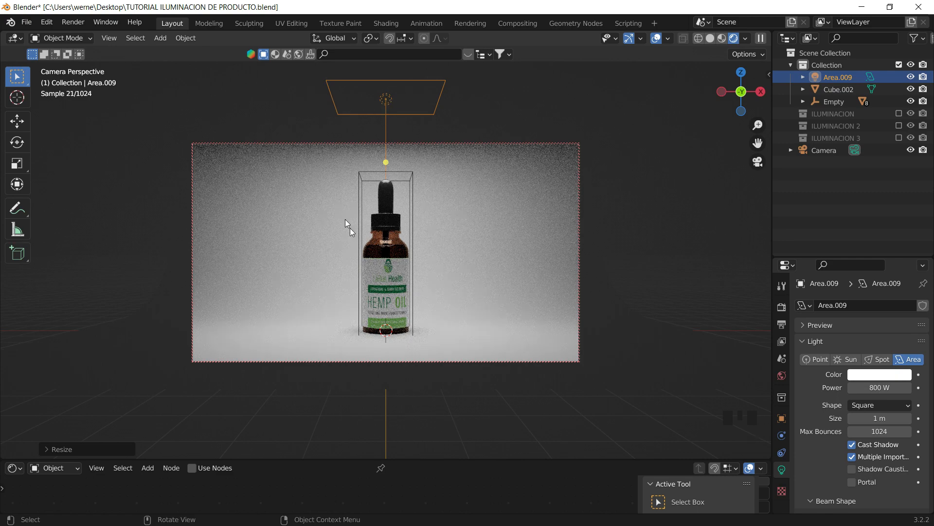
Examine the rendered bottle and backdrop under the overhead light from outside the camera view.
click(758, 161)
middle_drag(465, 165, 463, 236)
scroll(518, 252, up, 4)
scroll(443, 213, down, 7)
click(559, 163)
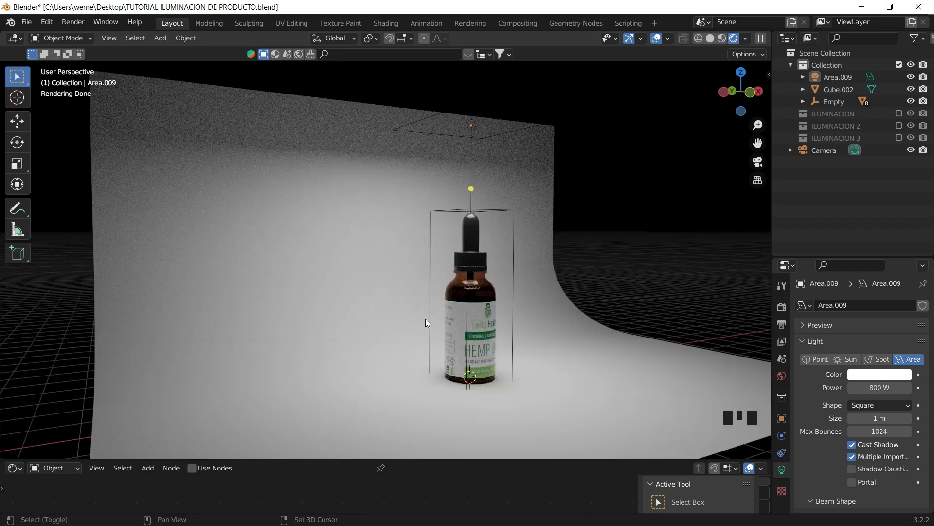
shift+middle_drag(425, 319, 468, 277)
scroll(468, 278, up, 2)
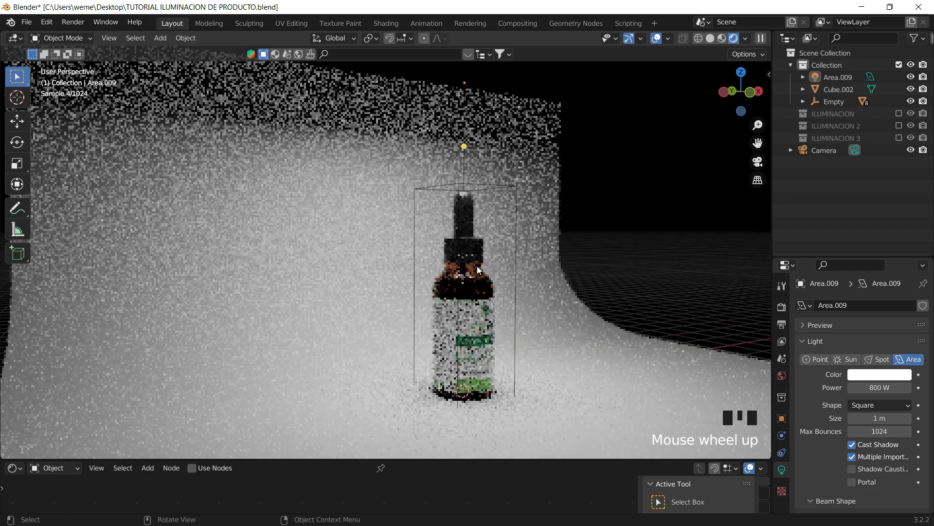
scroll(475, 267, down, 2)
Duplicate the overhead area light in Solid shading and place the copy on the bottle's -X side in front view.
key(z)
click(562, 266)
mouse_move(584, 244)
shift+middle_down()
mouse_move(562, 269)
mouse_move(451, 169)
shift+middle_up()
click(442, 151)
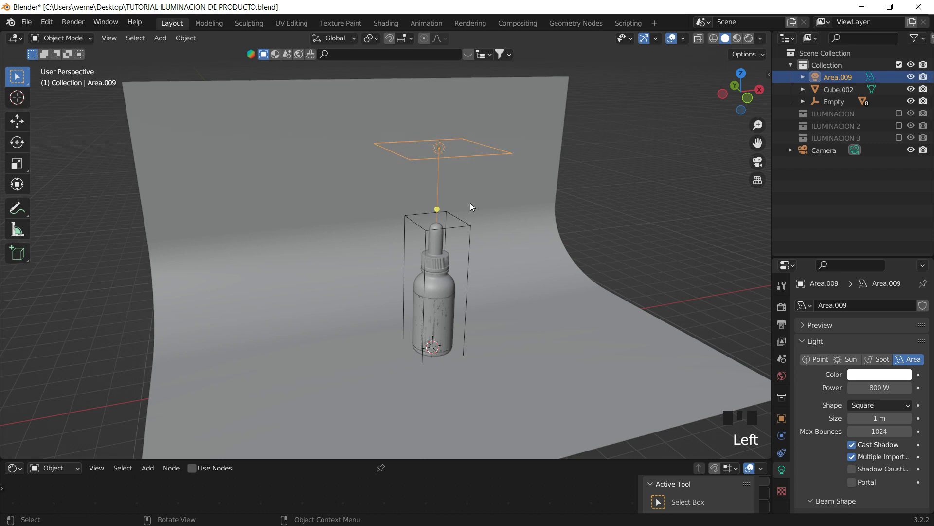
click(749, 99)
shift+middle_drag(614, 160, 603, 149)
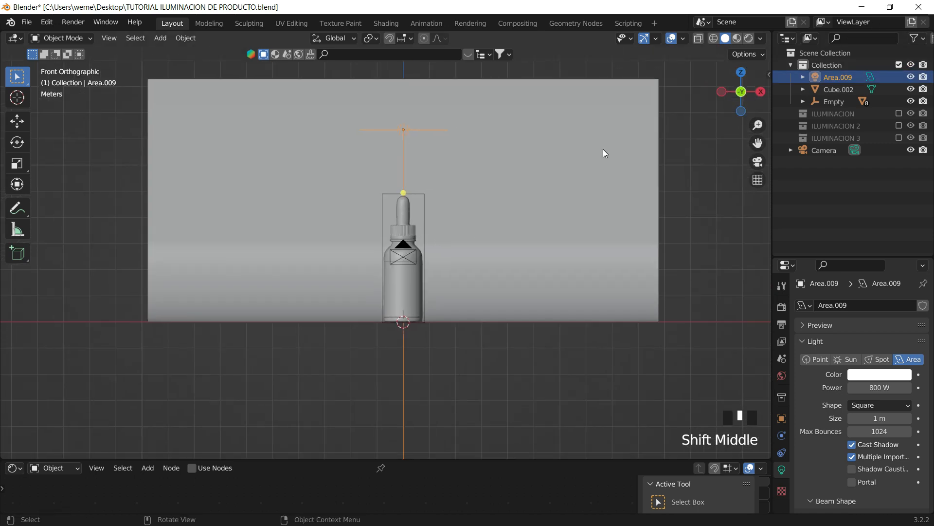
key(shift+d)
click(444, 286)
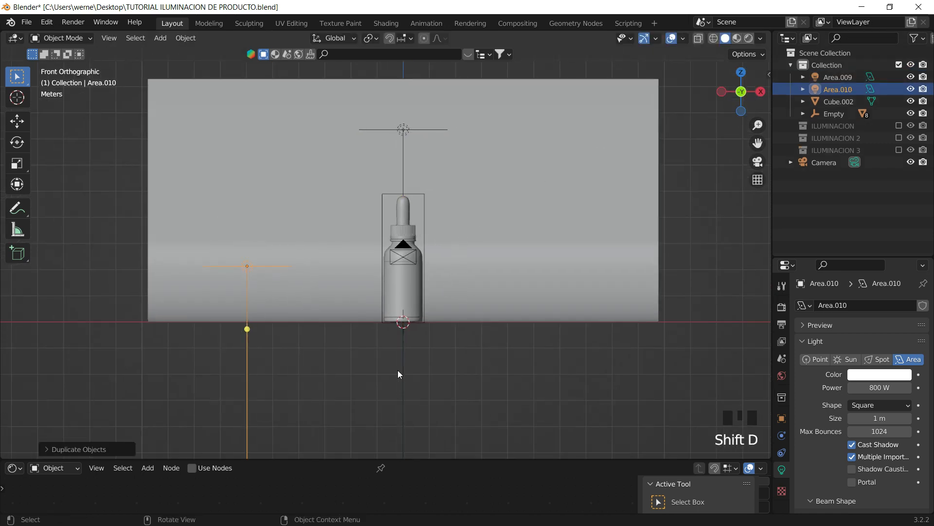
Raise the duplicated side light and rotate it to face the bottle with a slight downward tilt.
key(r)
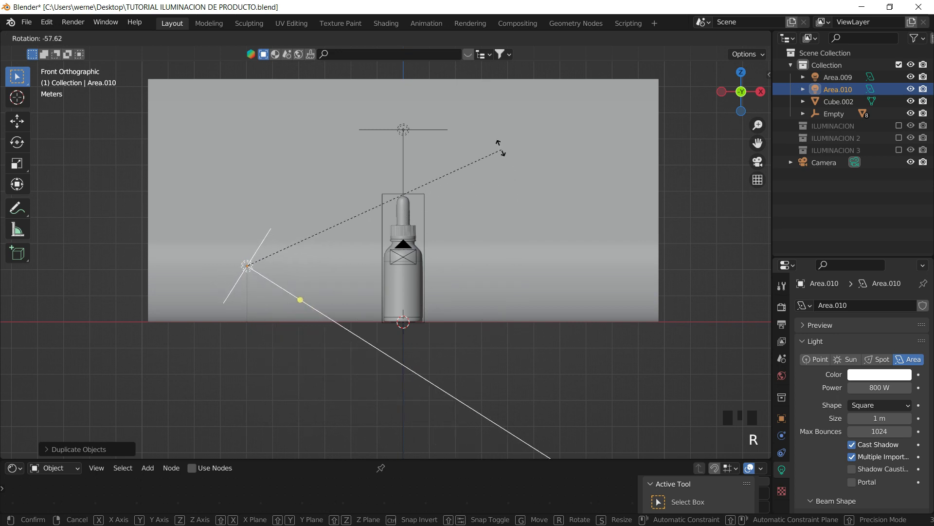
click(412, 445)
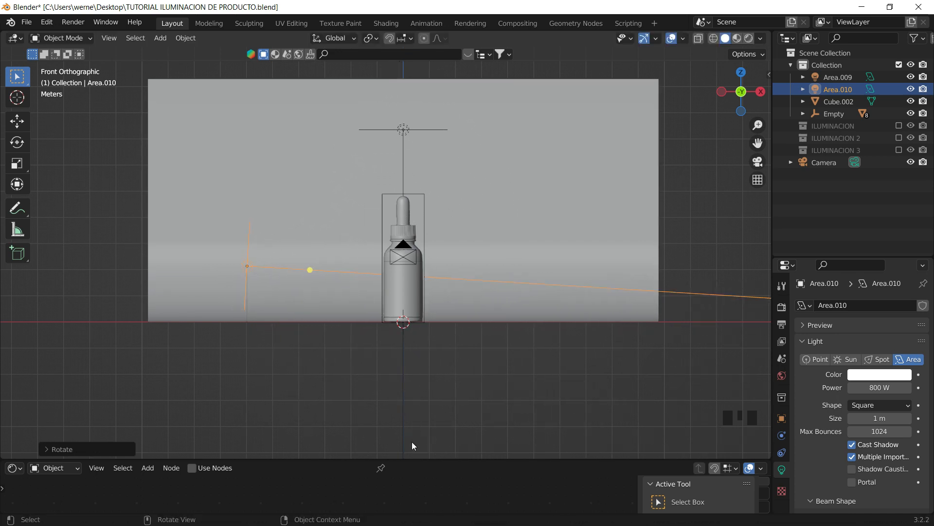
key(g)
click(419, 243)
key(r)
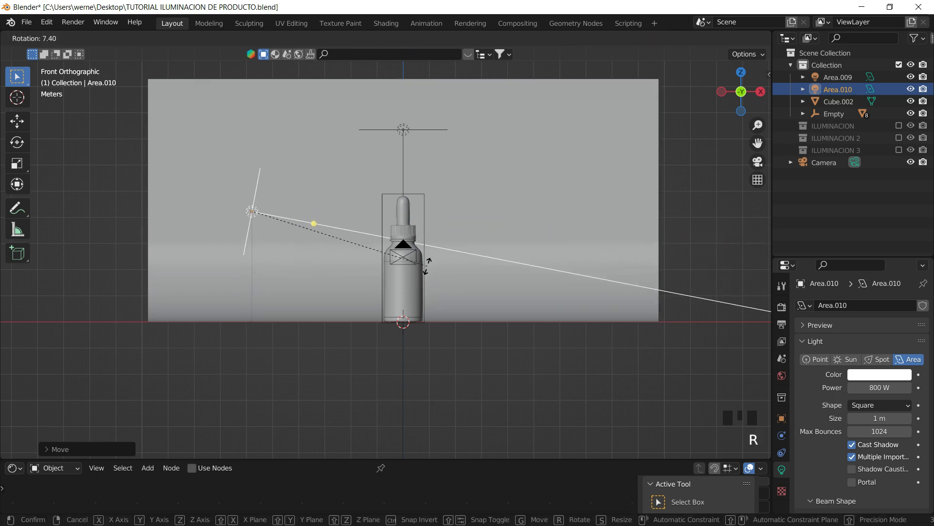
click(426, 285)
key(r)
click(433, 265)
Show the two-light setup through the camera with Rendered viewport shading.
key(z)
click(501, 227)
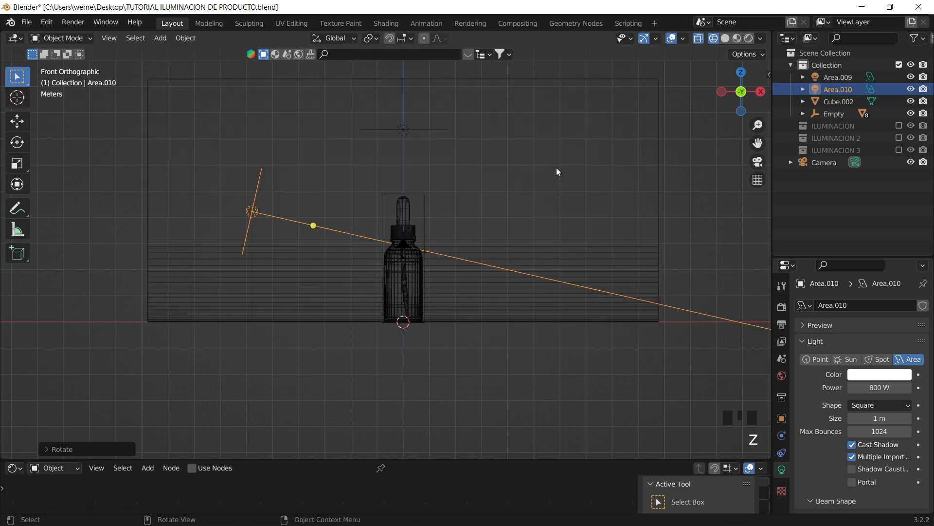
click(556, 168)
key(z)
click(557, 98)
scroll(472, 240, up, 8)
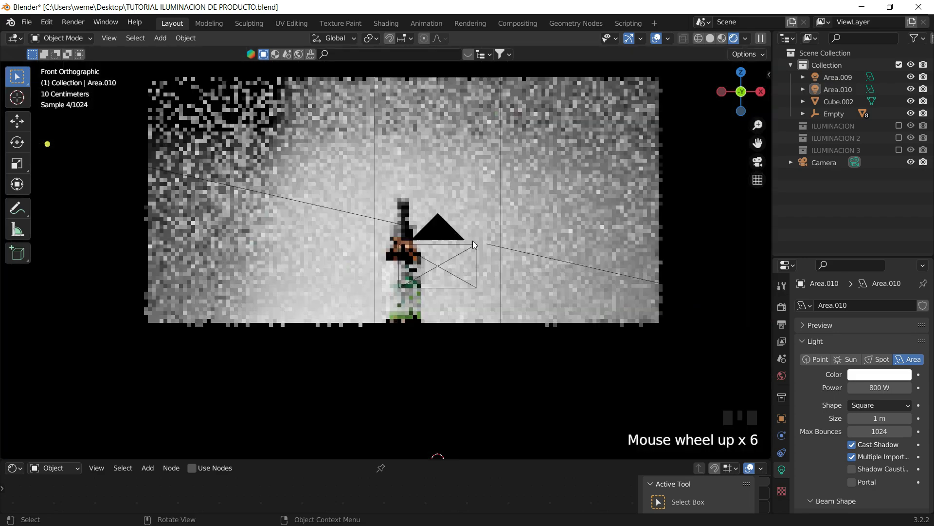
shift+middle_drag(488, 255, 690, 200)
click(758, 161)
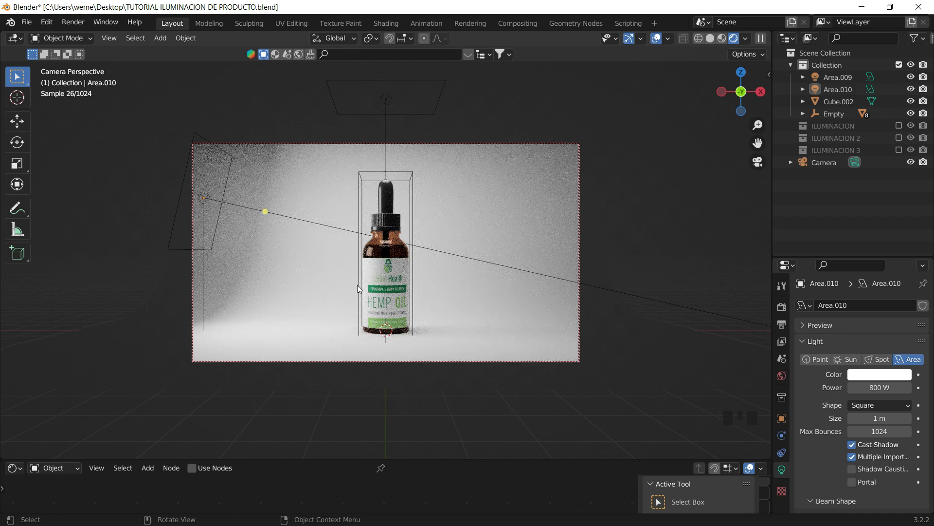
Examine the rendered light, reflections and shadow on the bottle up close outside the camera view.
click(758, 161)
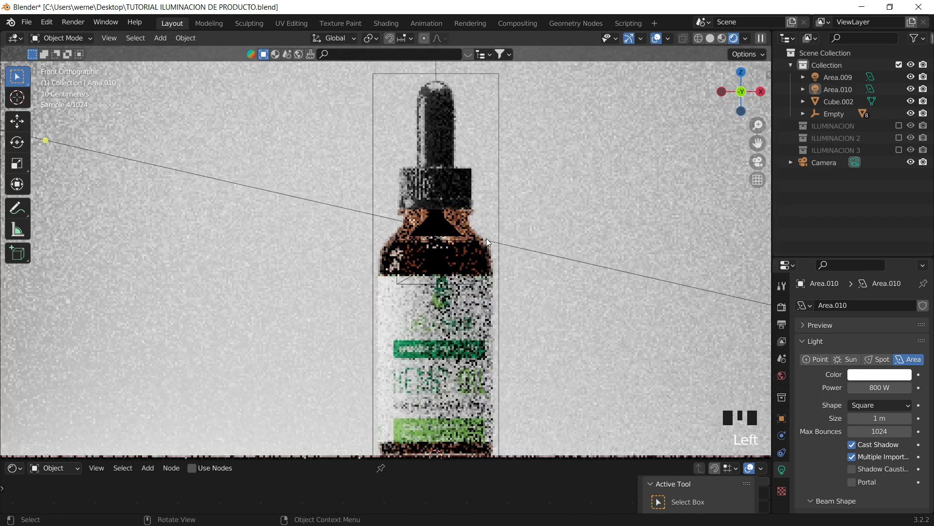
shift+middle_drag(486, 238, 471, 217)
scroll(471, 219, down, 2)
scroll(427, 277, down, 3)
scroll(422, 281, up, 4)
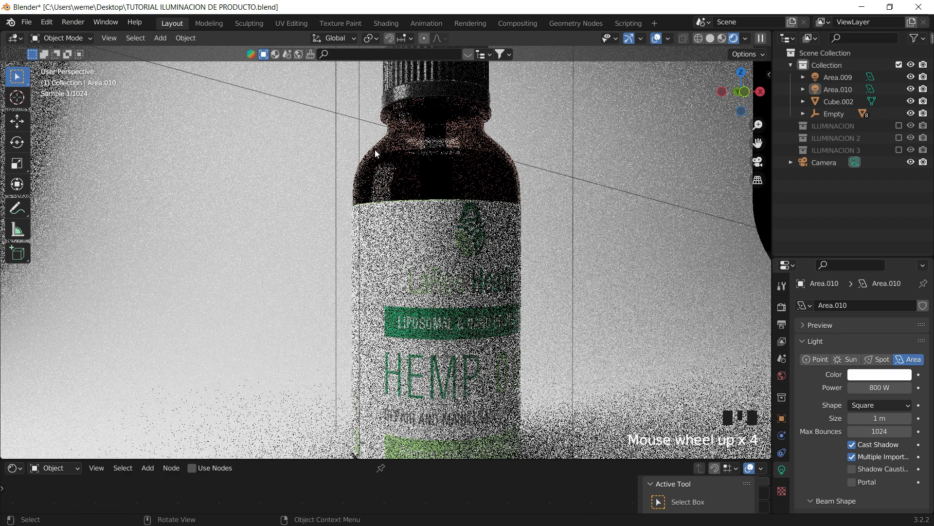
scroll(378, 290, down, 2)
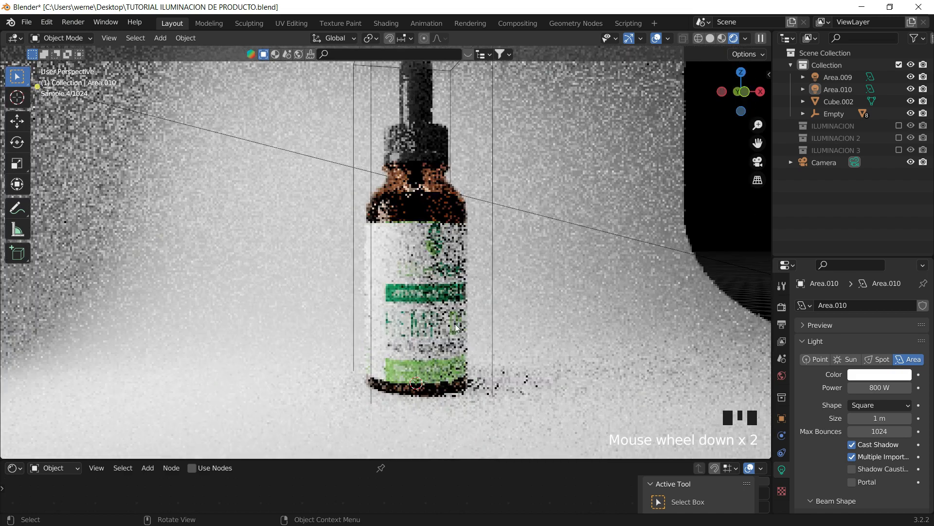
shift+middle_drag(378, 290, 368, 293)
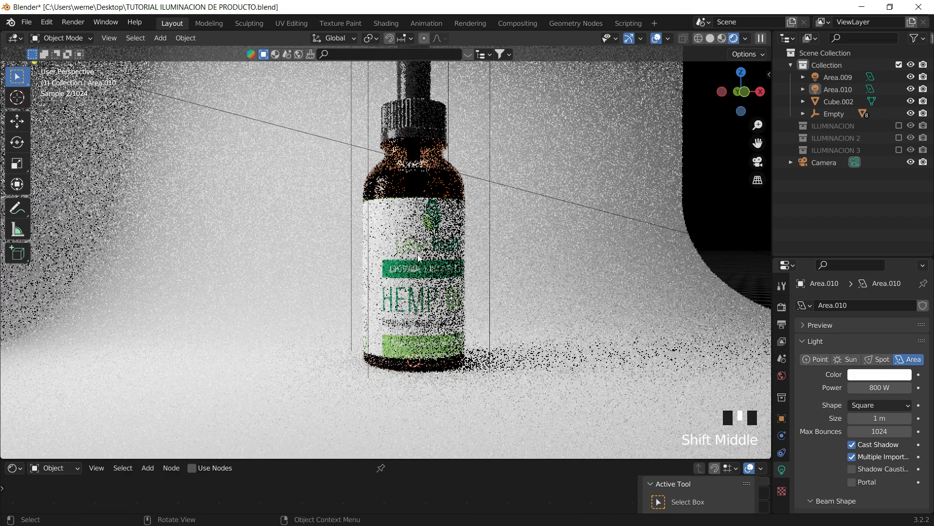
Set the Cycles viewport max samples to 20 in the render settings.
click(782, 324)
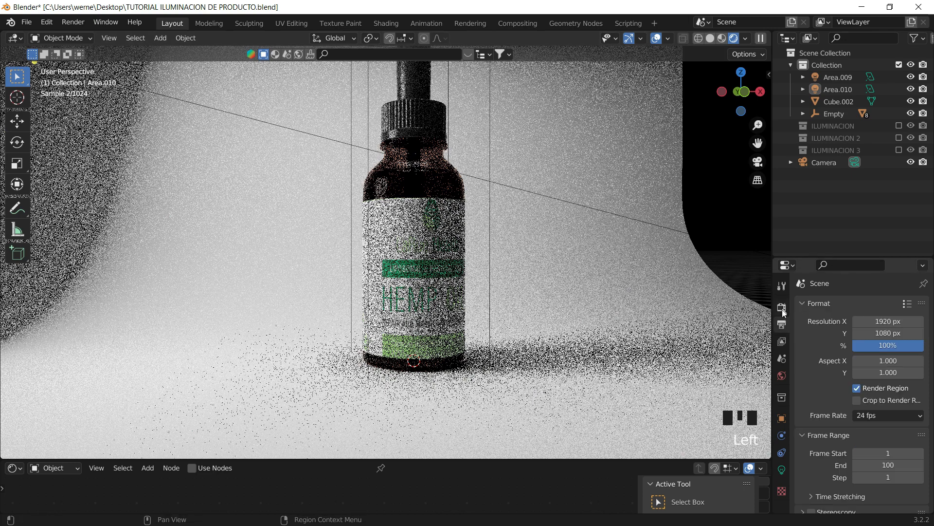
click(782, 306)
click(875, 404)
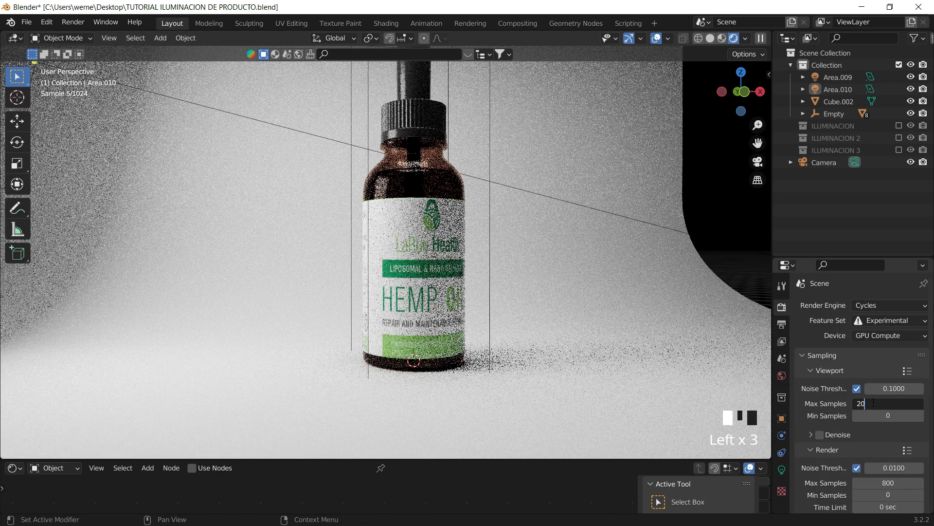
text(20)
key(Return)
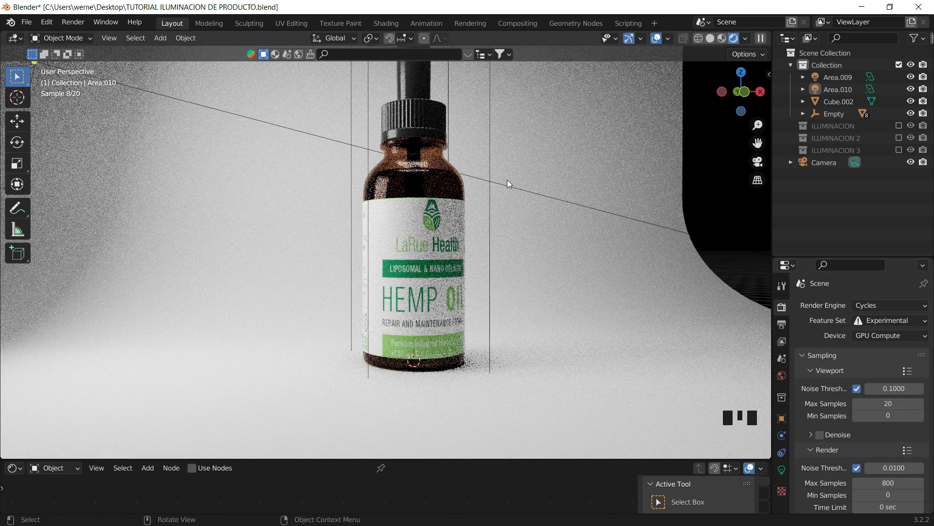
scroll(507, 179, up, 2)
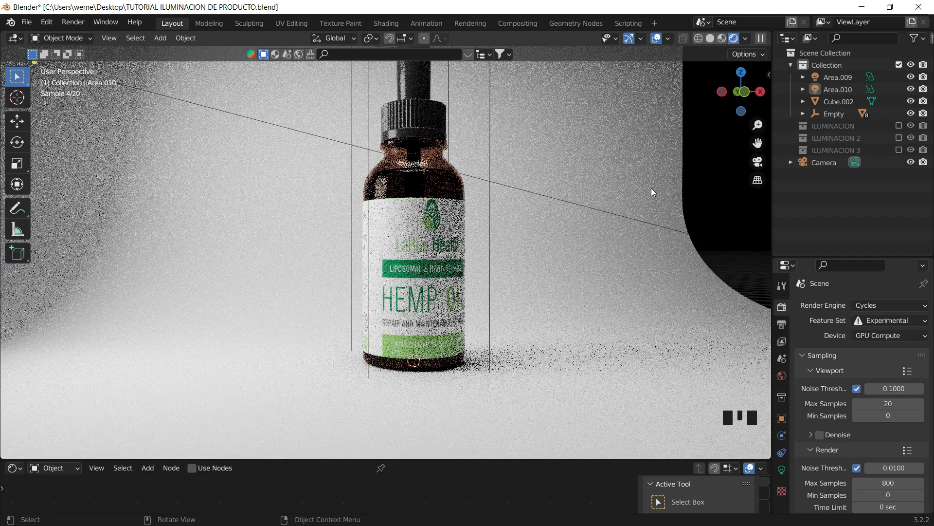
Move the side light about 4.5 m farther from the bottle, outside the camera frame, and rotate it to a shallower downward tilt.
click(757, 161)
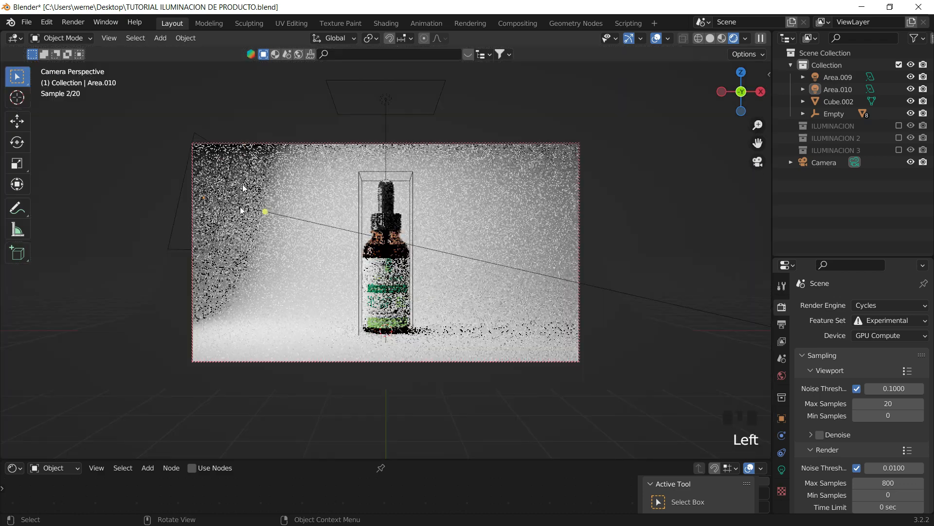
click(206, 197)
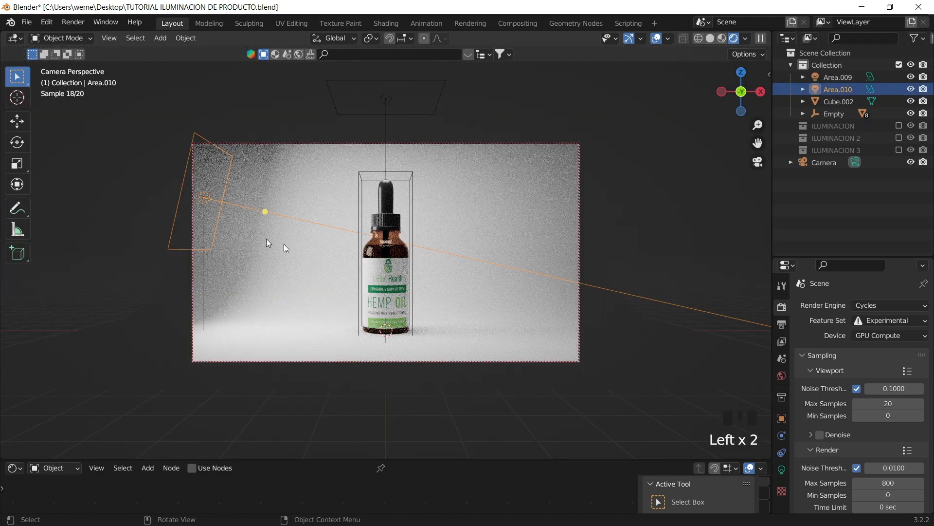
key(g)
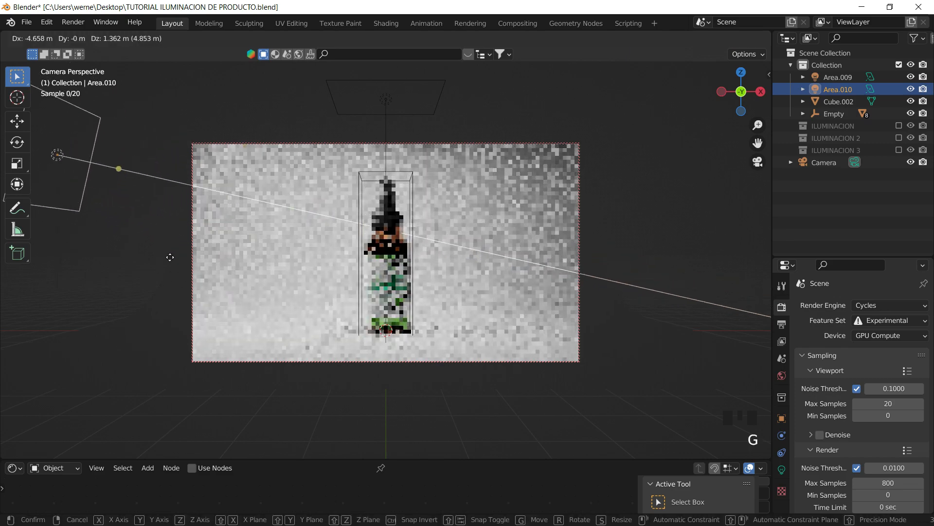
click(169, 279)
key(r)
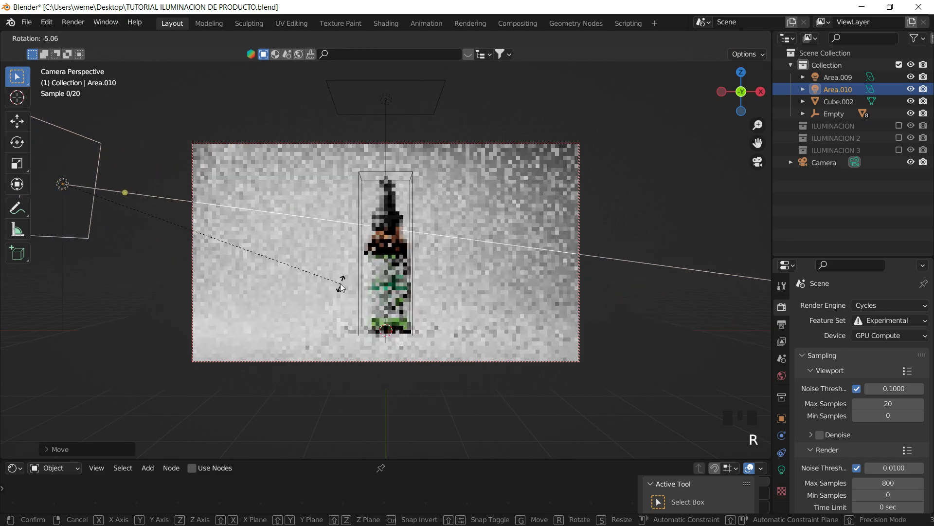
click(440, 290)
click(699, 145)
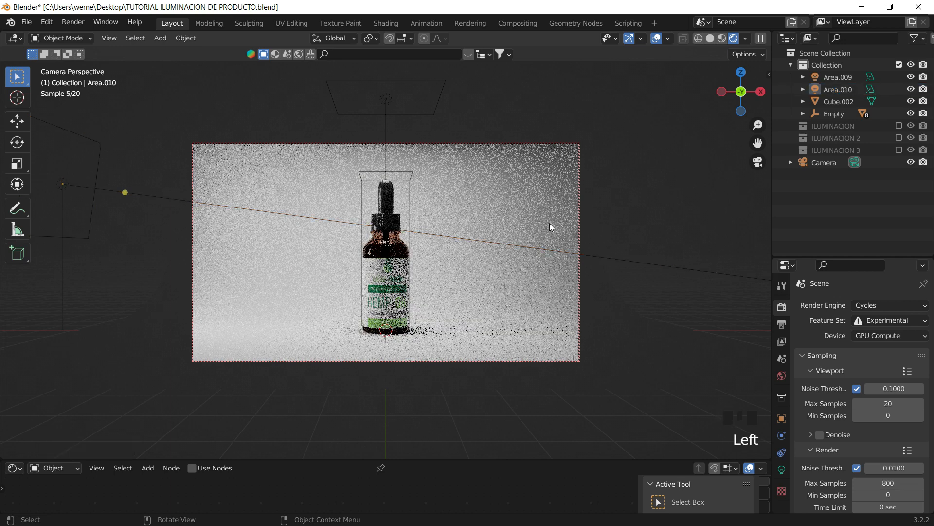
Duplicate the overhead light, place the copy on the bottle's unlit side, and rotate it about 70° toward the bottle.
click(386, 101)
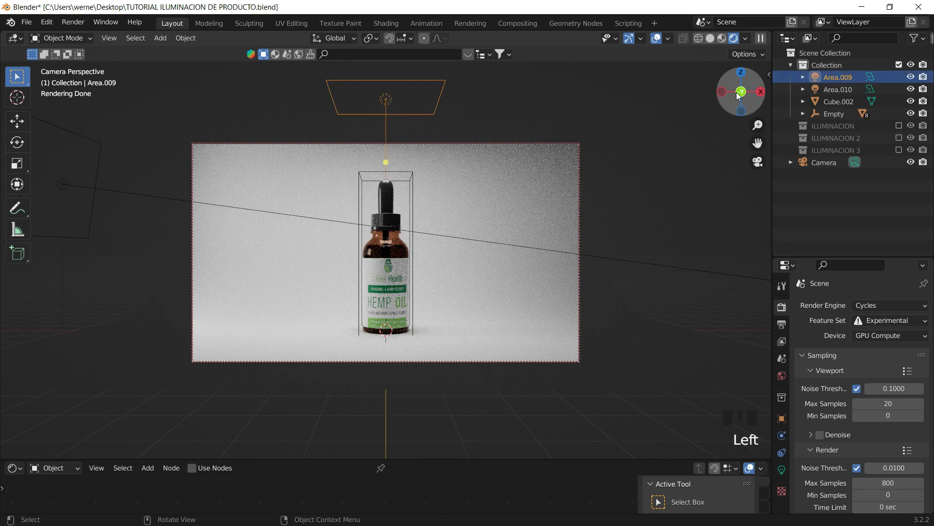
click(758, 163)
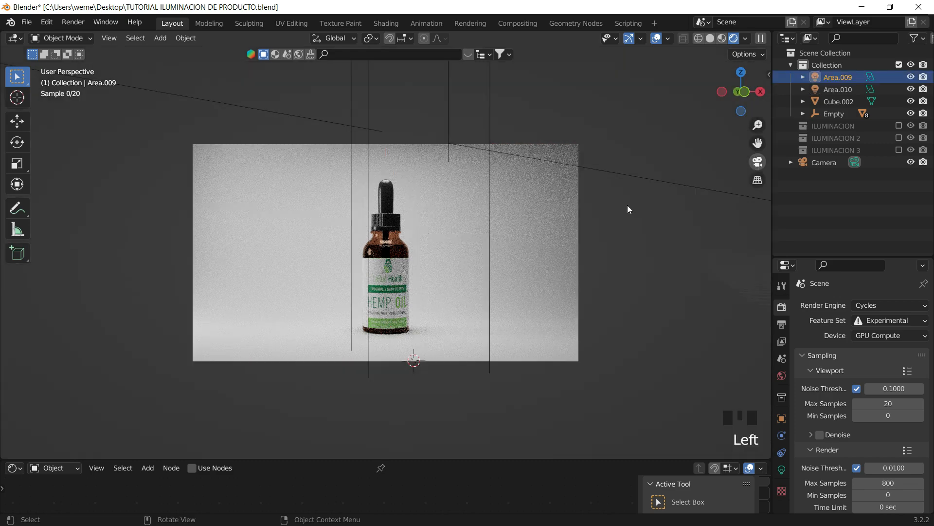
scroll(454, 225, down, 5)
shift+middle_drag(442, 241, 726, 100)
click(745, 92)
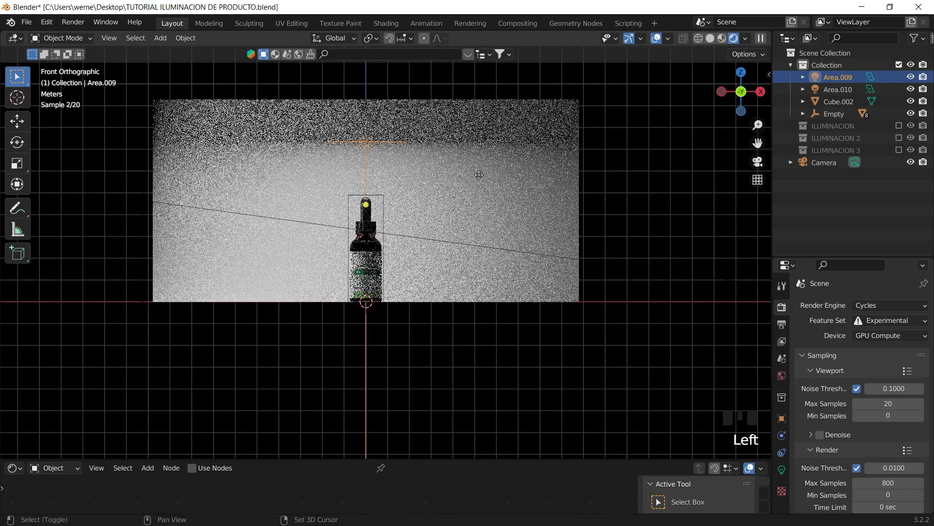
key(shift+d)
click(661, 233)
key(r)
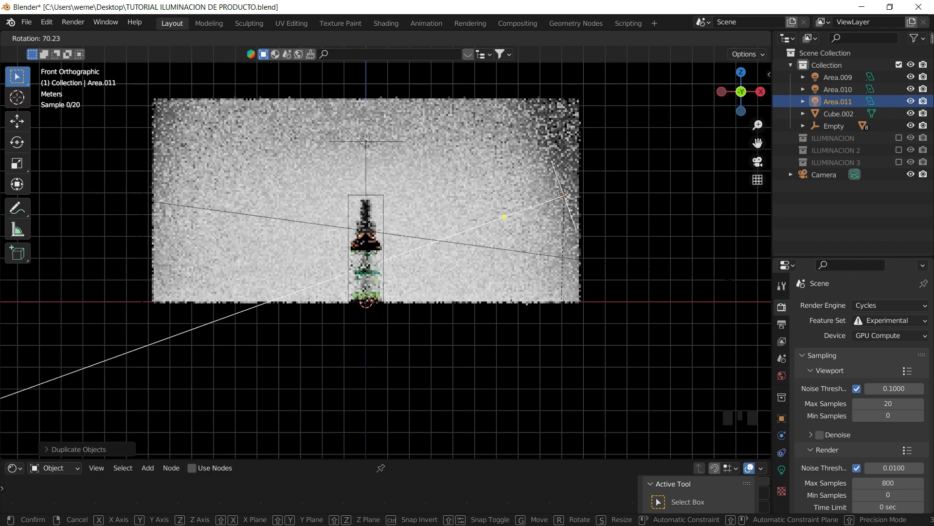
click(556, 331)
Seen from above in Solid shading, rotate the new light diagonally and move it in front of the backdrop so it aims at the bottle.
click(741, 72)
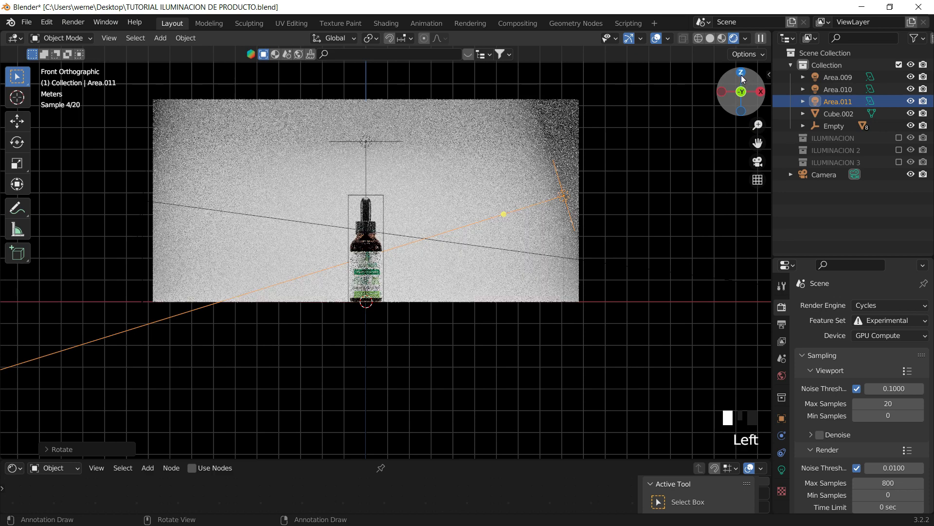
key(z)
click(522, 258)
mouse_move(536, 241)
shift+middle_down()
mouse_move(566, 210)
mouse_move(588, 223)
mouse_move(602, 146)
shift+middle_up()
scroll(584, 160, down, 4)
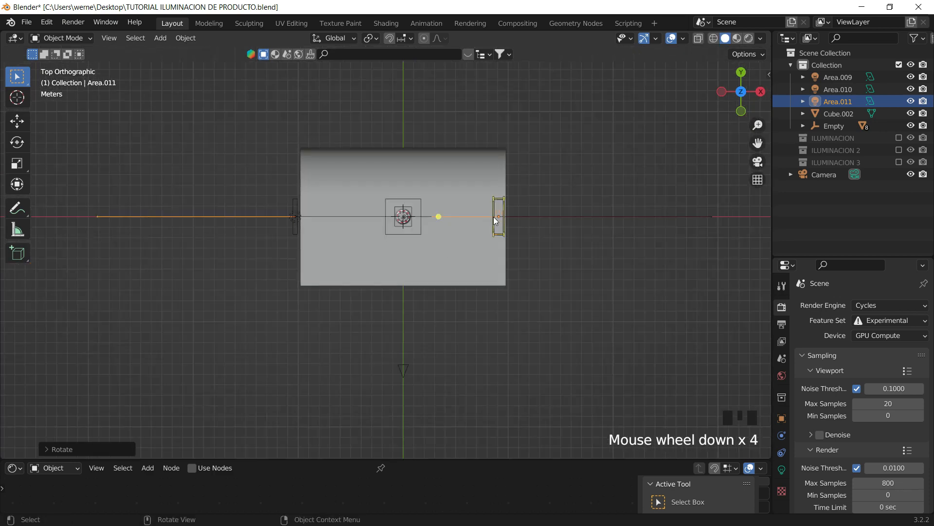
scroll(494, 217, up, 4)
shift+middle_drag(494, 217, 480, 242)
key(r)
click(641, 97)
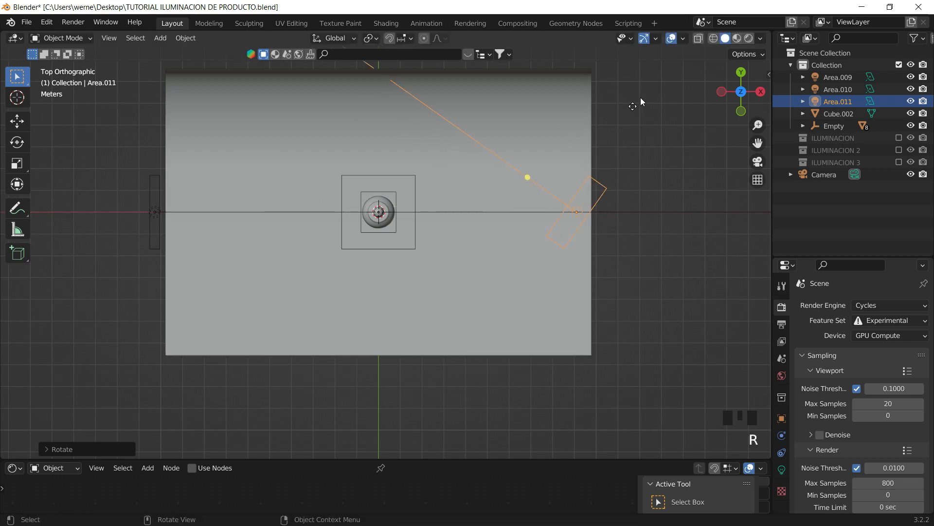
key(g)
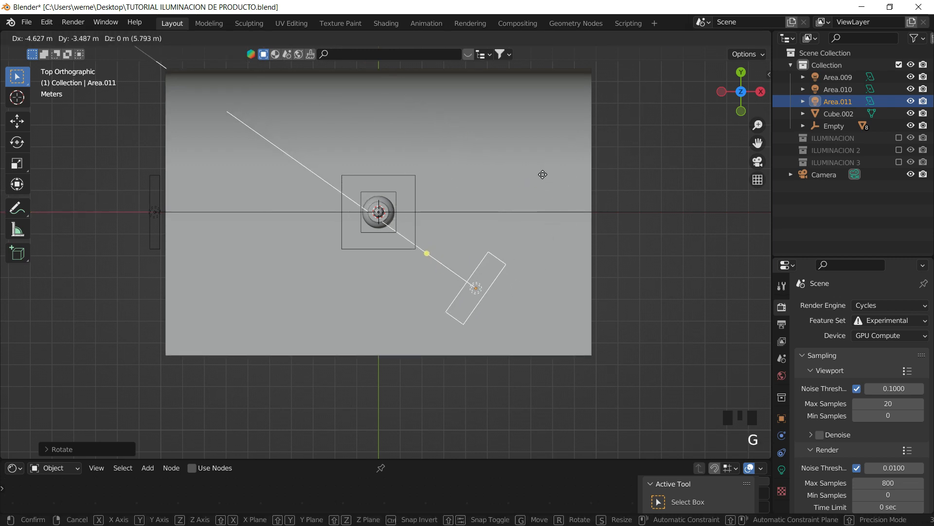
click(563, 184)
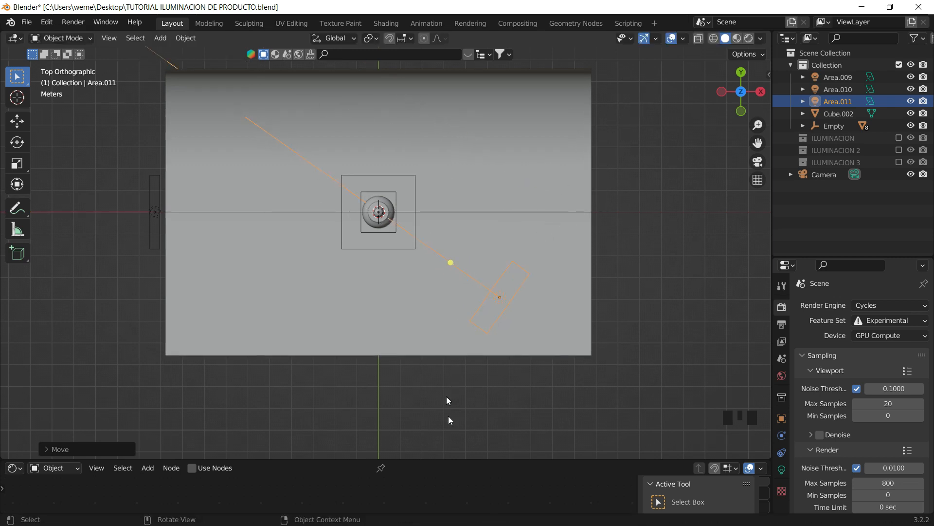
Show the three-light setup through the camera with Rendered viewport shading.
shift+middle_drag(448, 347, 442, 311)
scroll(442, 311, down, 2)
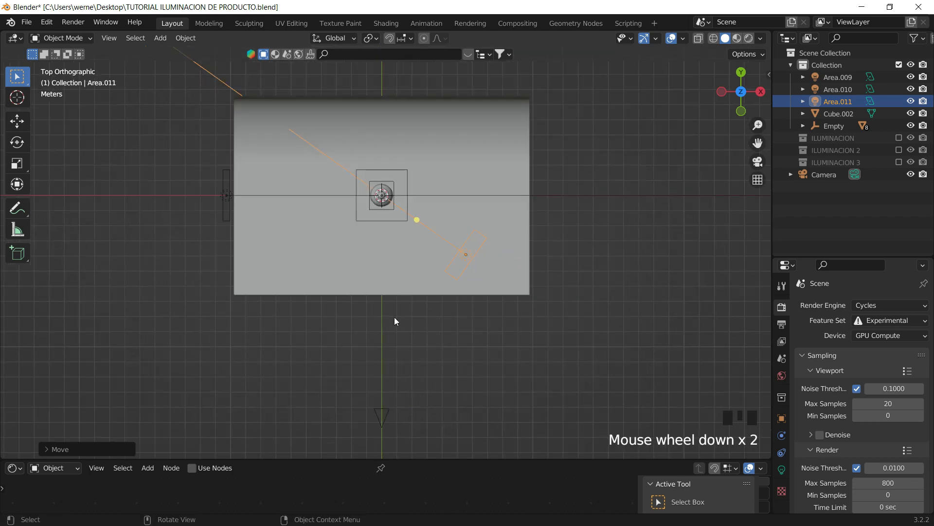
scroll(492, 192, up, 4)
click(757, 161)
key(z)
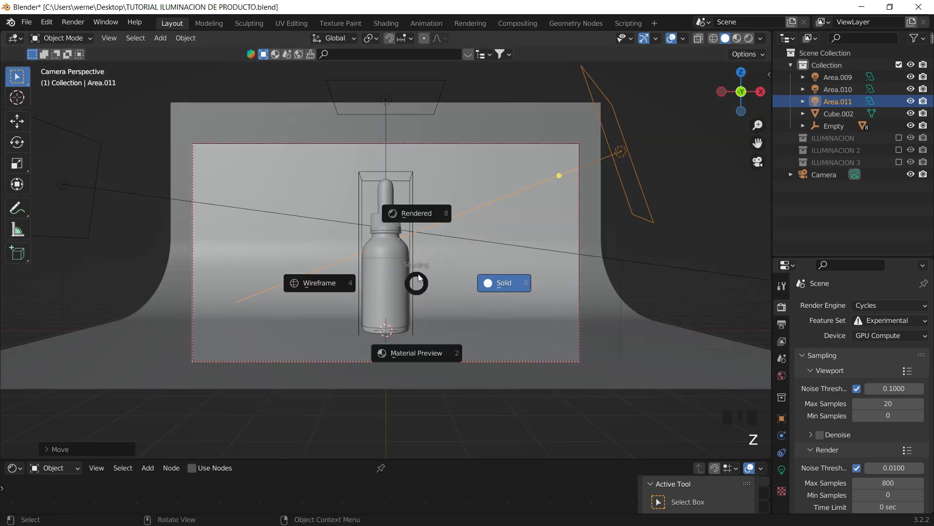
key(8)
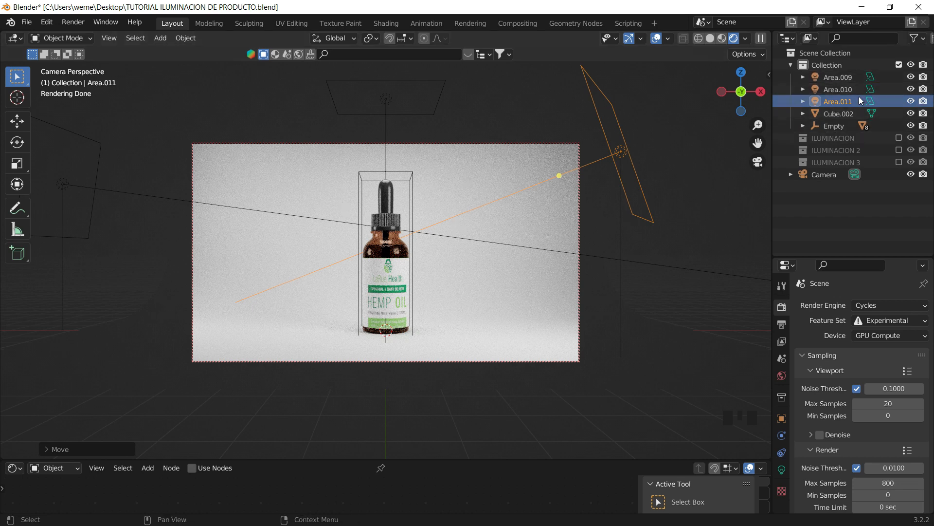
Move the area lights Area.009, Area.010 and Area.011 out of Collection, and hide them together with the backdrop Cube.002.
click(843, 78)
shift+click(837, 101)
drag(837, 90, 825, 194)
drag(910, 138, 911, 164)
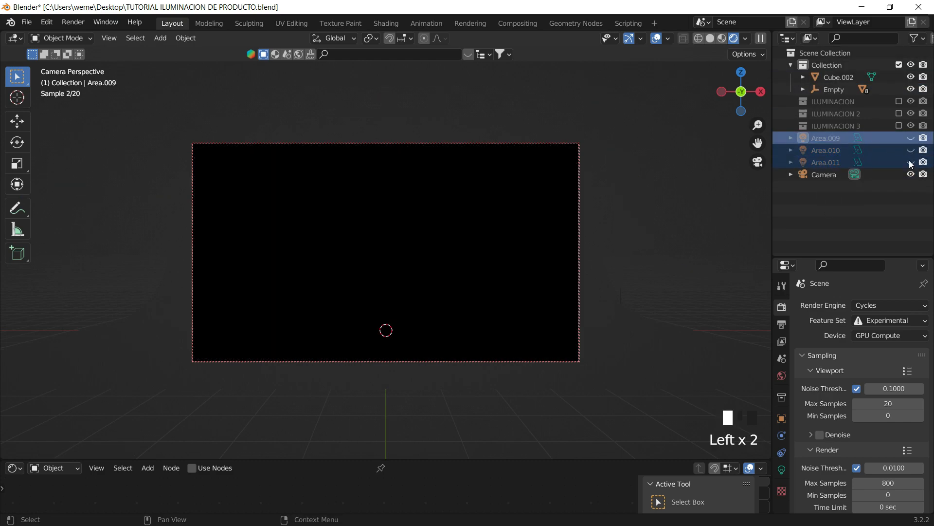
click(910, 77)
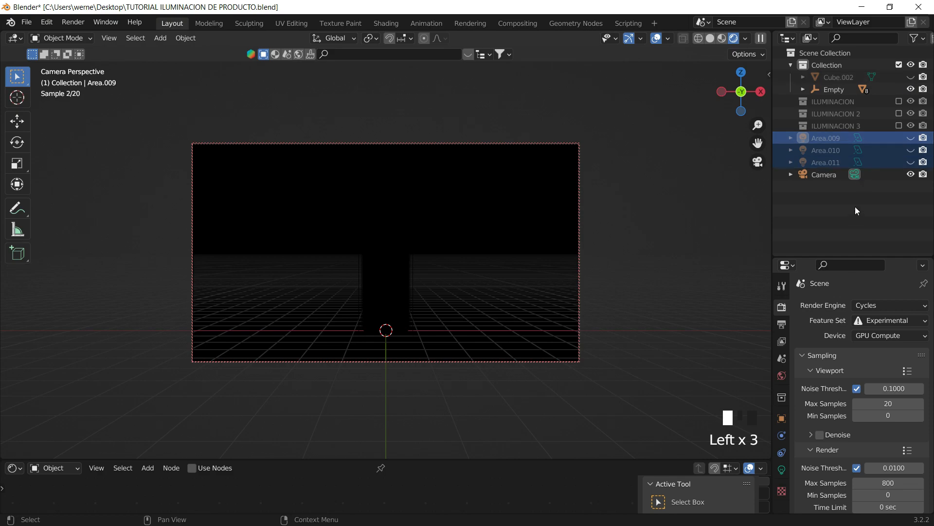
Enable the ILUMINACION collection and examine its light arrangement around the bottle in Solid shading outside the camera view.
click(898, 101)
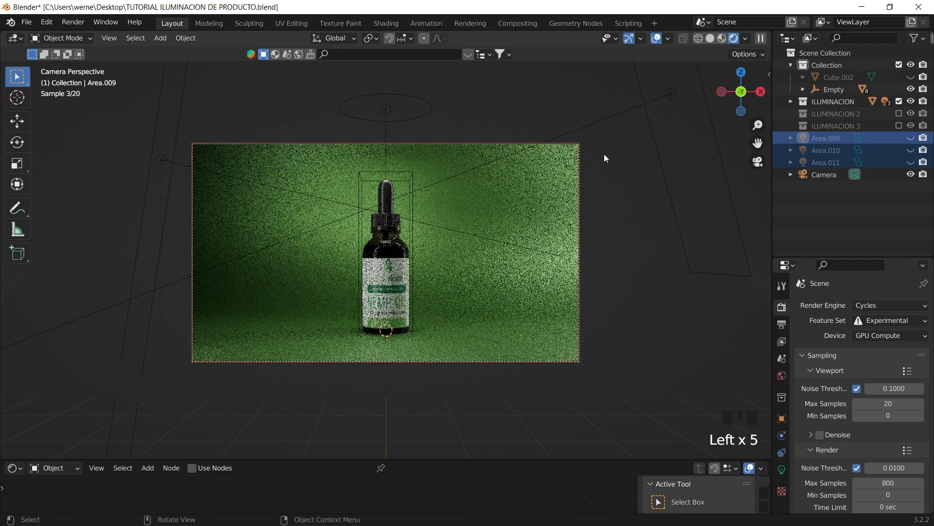
click(757, 162)
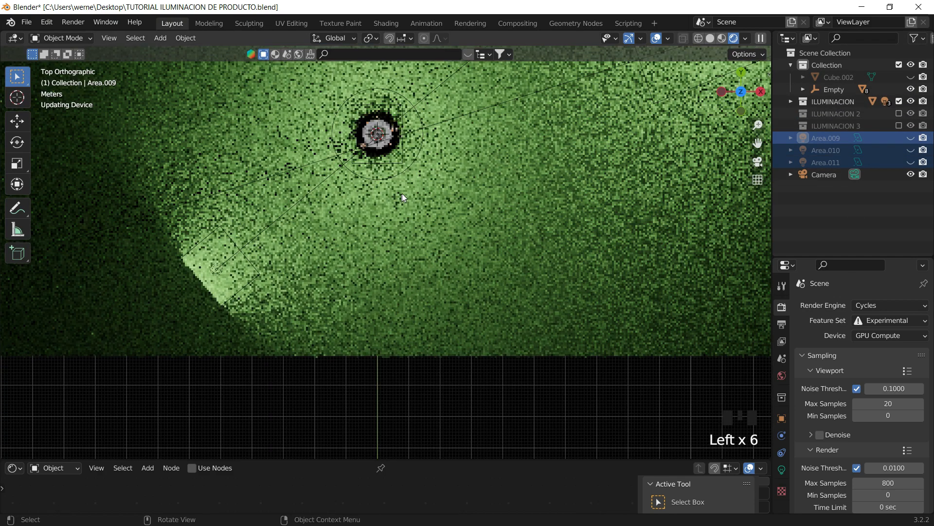
middle_drag(402, 194, 361, 161)
scroll(433, 183, down, 6)
key(z)
click(483, 226)
scroll(380, 167, up, 5)
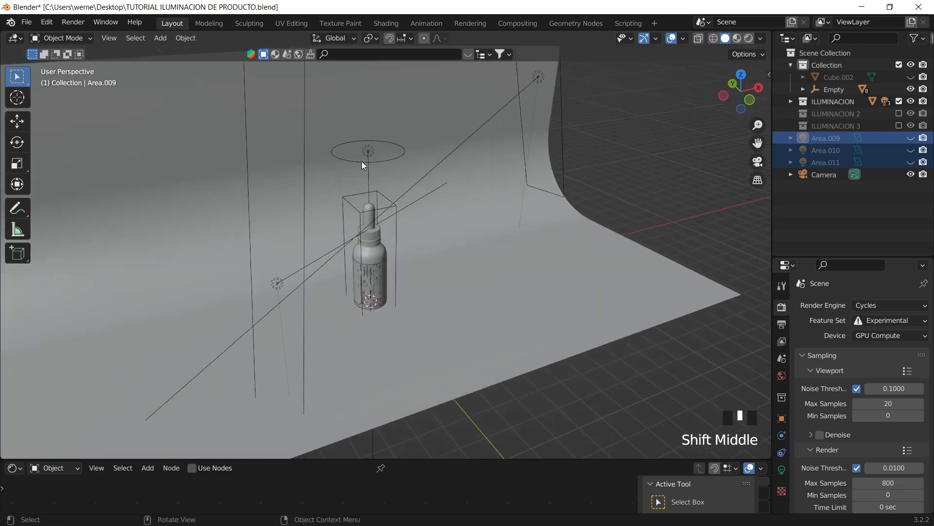
click(368, 154)
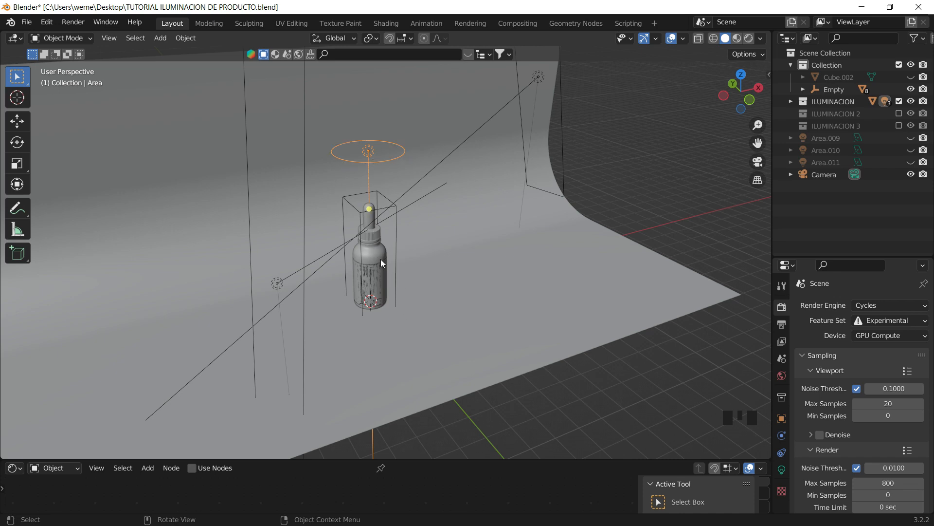
shift+middle_drag(381, 259, 347, 136)
scroll(390, 194, up, 2)
scroll(376, 196, down, 3)
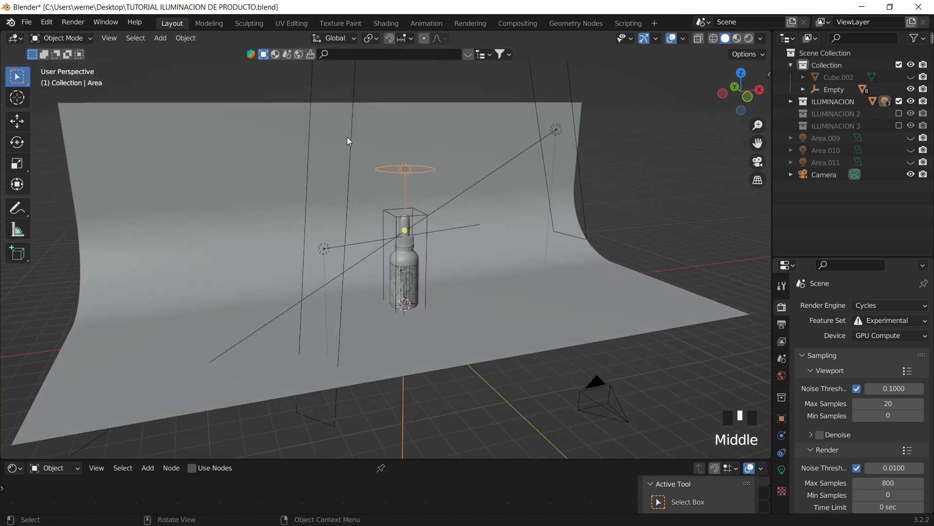
Set the power of the tall side light Area.001 to 1000 W.
click(353, 127)
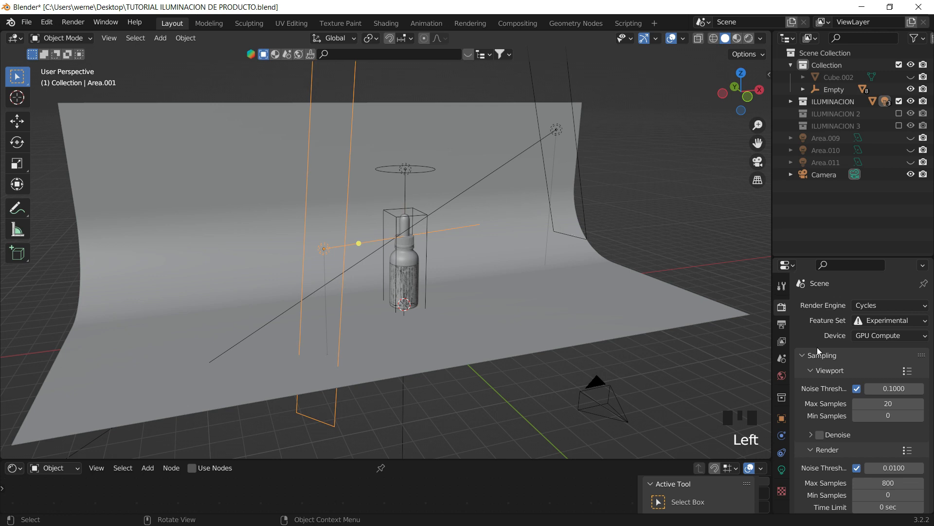
click(782, 468)
click(855, 388)
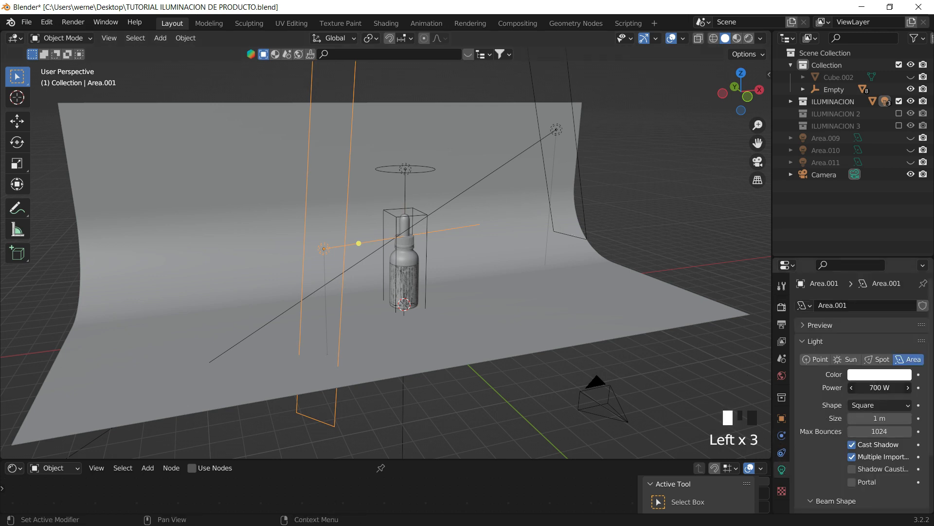
text(1000)
key(Return)
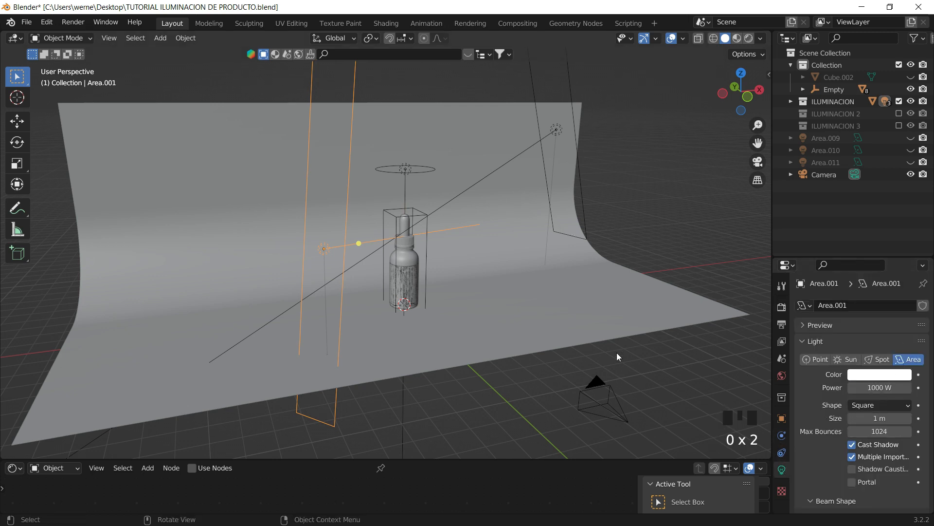
Show the green backdrop setup with Rendered shading and return to the camera view.
key(z)
click(592, 258)
scroll(431, 262, up, 6)
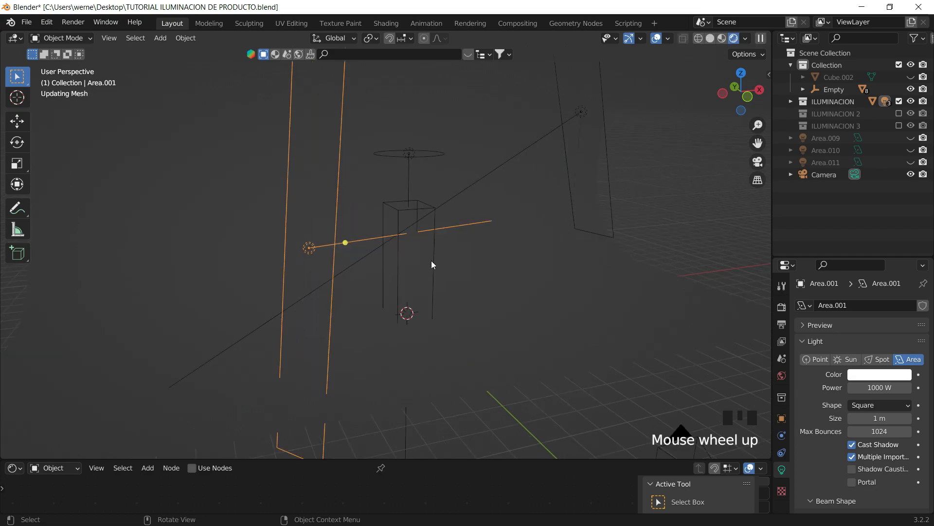
middle_drag(457, 266, 351, 146)
click(758, 161)
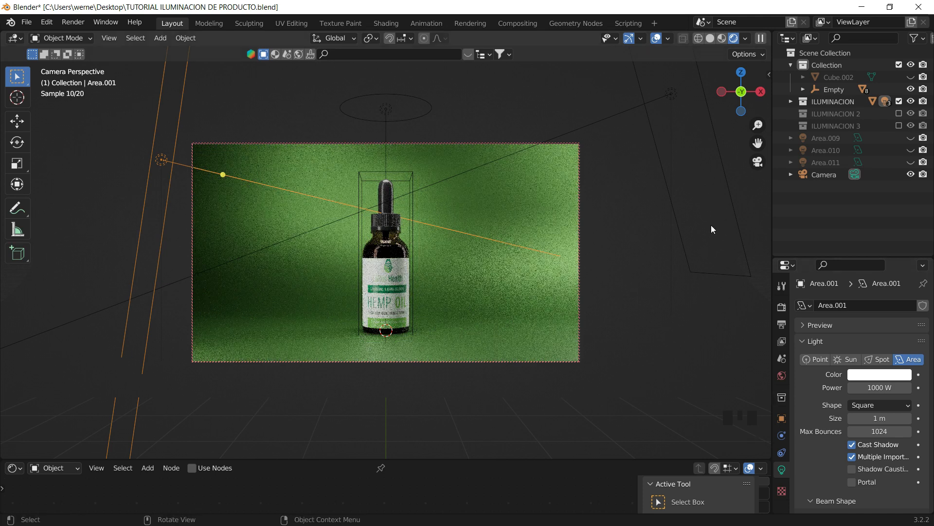
Move the rear side light Area.002 slightly closer to the bottle and check it from above and through the camera.
click(671, 94)
key(g)
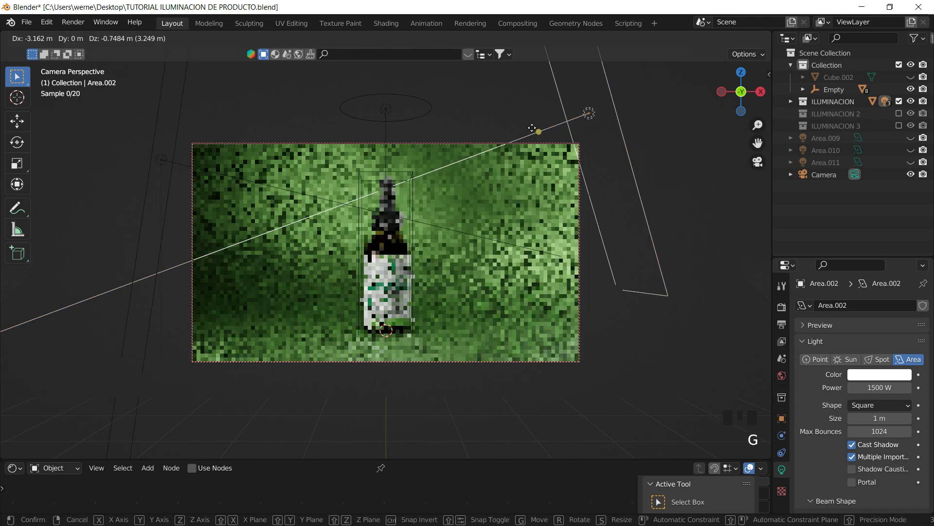
click(663, 107)
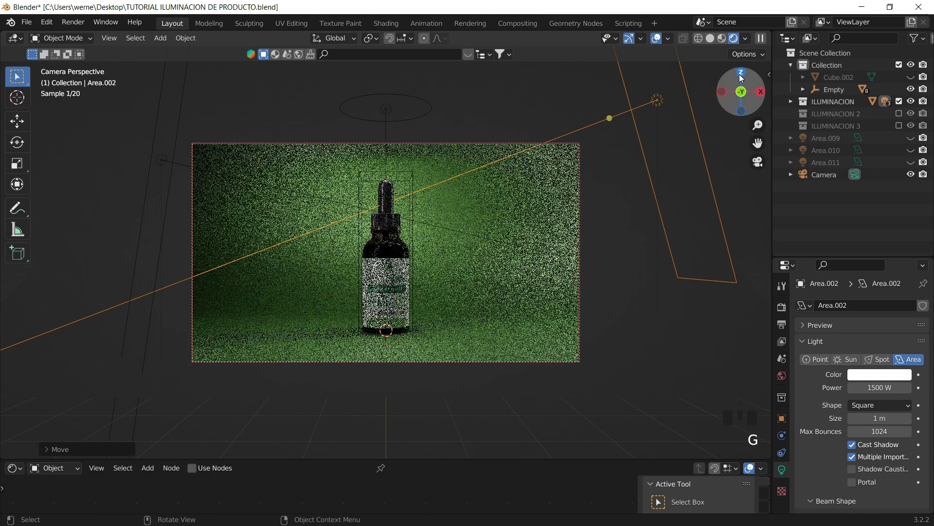
click(740, 73)
scroll(612, 191, down, 7)
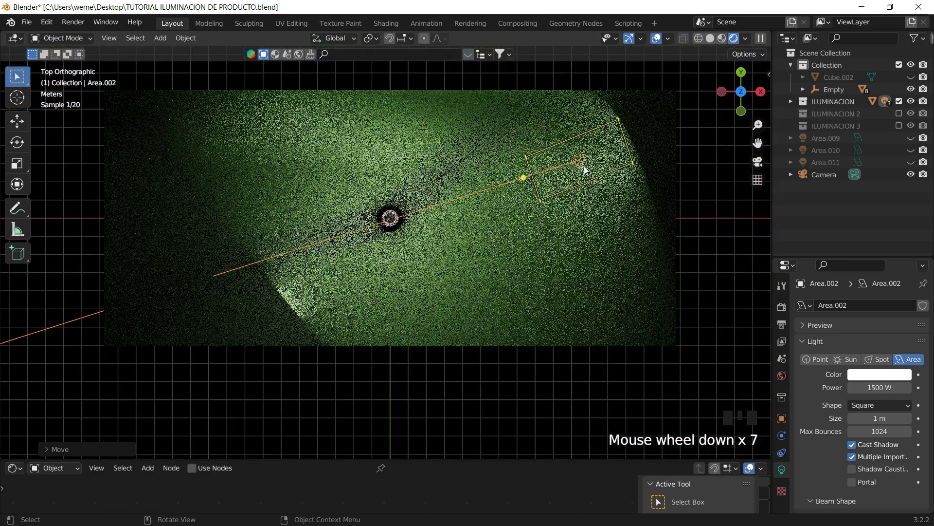
click(726, 195)
click(757, 161)
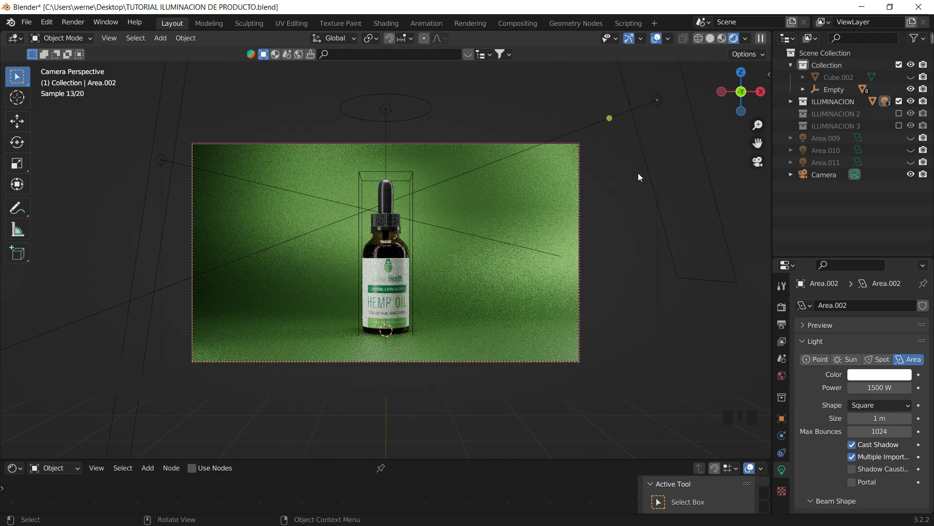
Disable the ILUMINACION collection, enable ILUMINACION 2, and view its set from outside the camera.
click(496, 181)
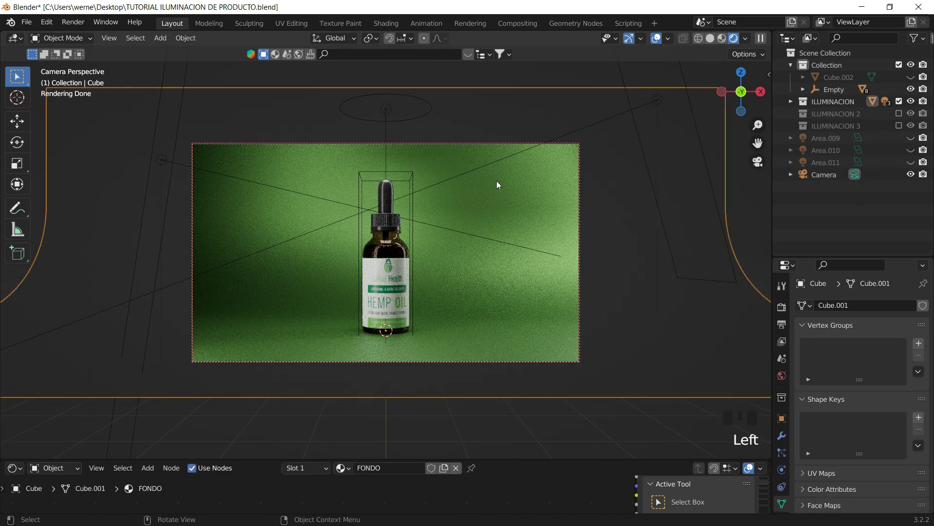
click(898, 101)
click(899, 114)
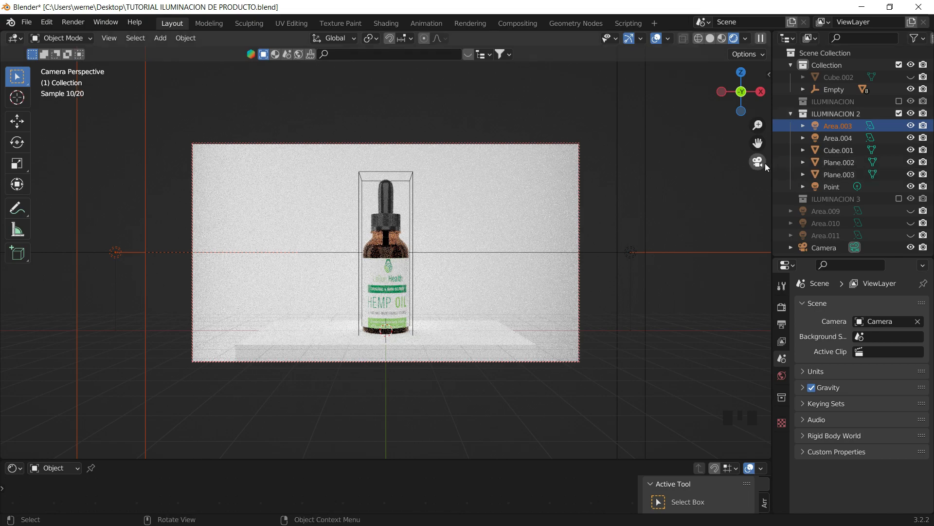
click(741, 72)
middle_drag(414, 260, 521, 238)
scroll(358, 200, down, 4)
scroll(426, 257, up, 4)
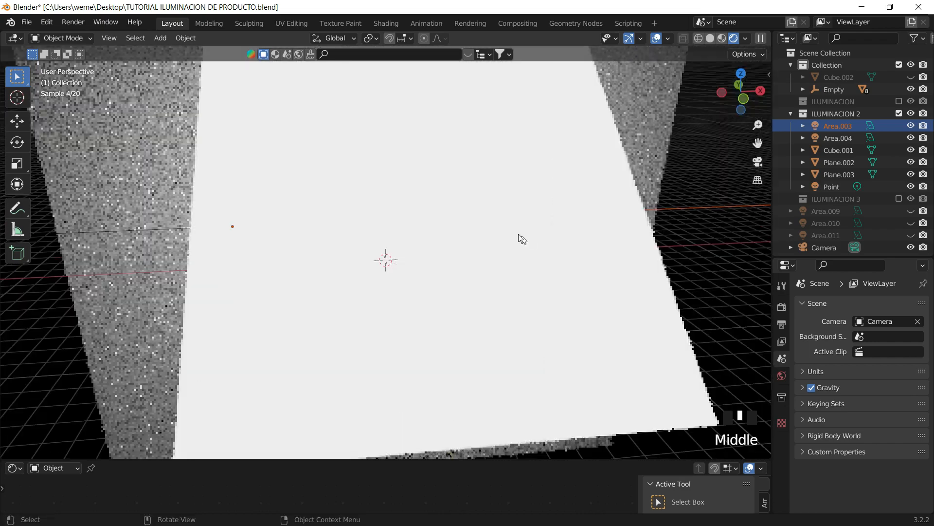
scroll(460, 252, down, 3)
Select the tilted plane above the bottle in Solid shading and frame its material nodes in an enlarged shader editor.
click(442, 216)
middle_click(452, 217)
key(z)
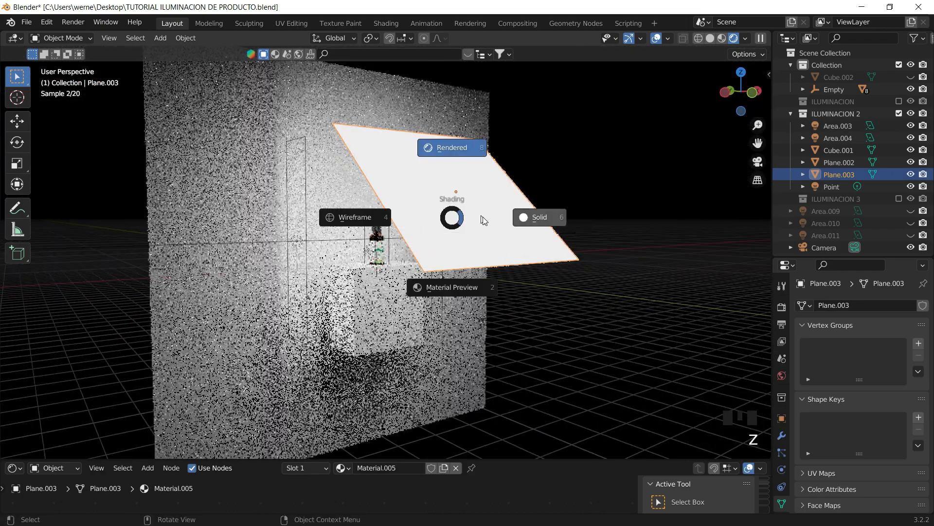
middle_drag(470, 186, 484, 170)
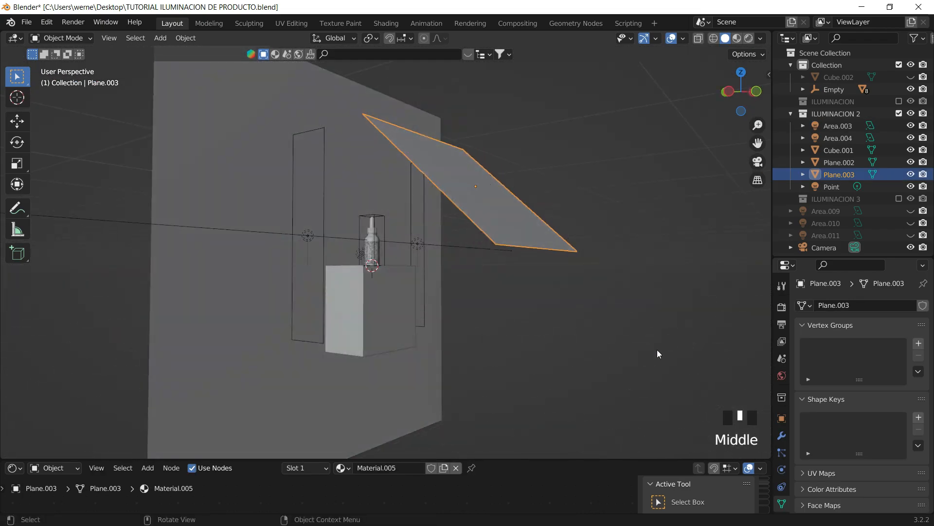
drag(550, 460, 559, 330)
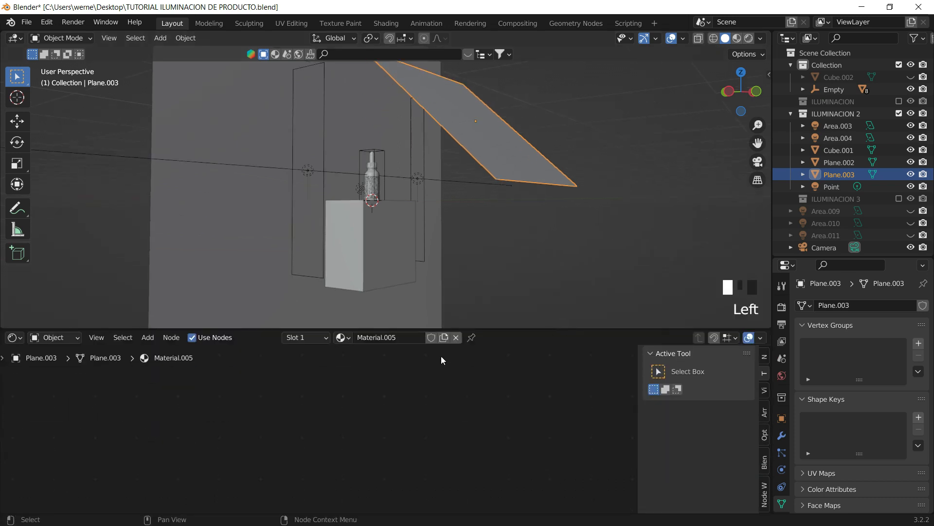
click(96, 337)
click(141, 442)
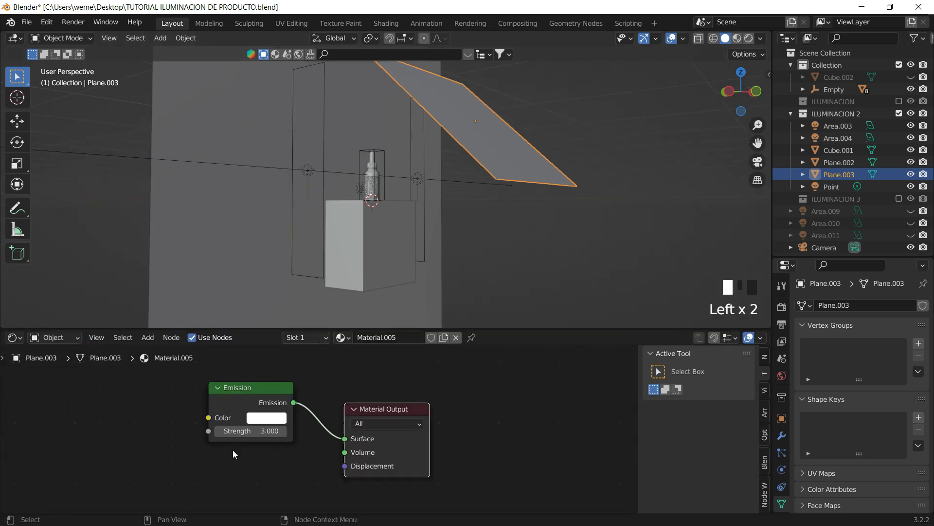
Move the Emission node of the tilted plane's material, and examine the plane and side light Area.003 from several angles.
drag(258, 392, 245, 421)
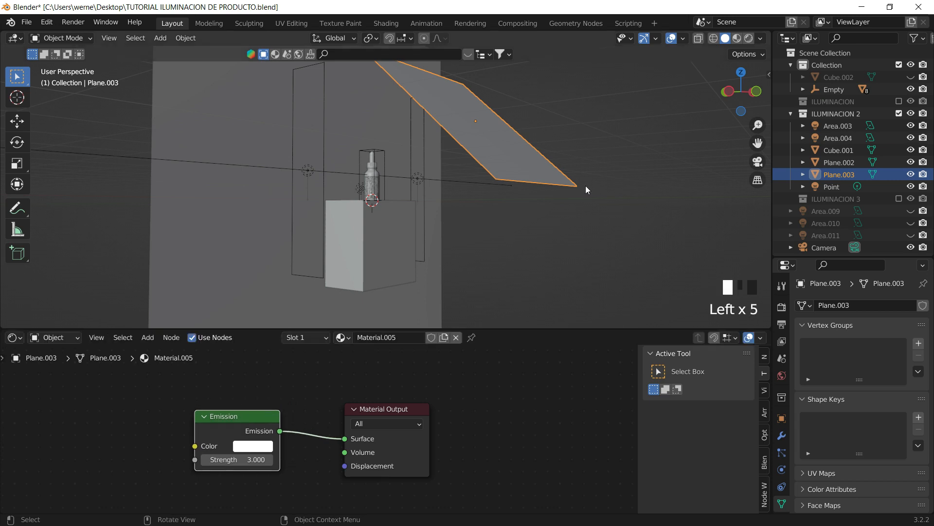
middle_drag(586, 186, 348, 176)
click(330, 172)
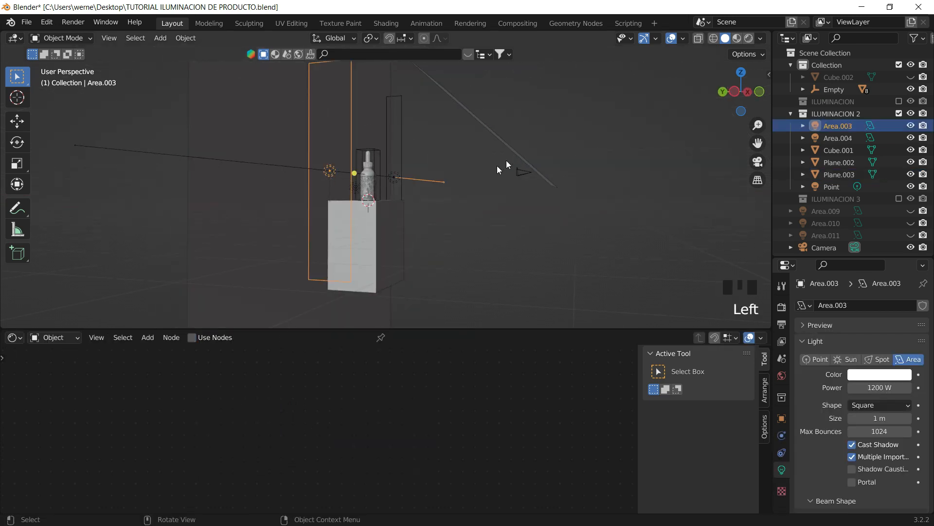
middle_drag(506, 159, 581, 224)
click(487, 145)
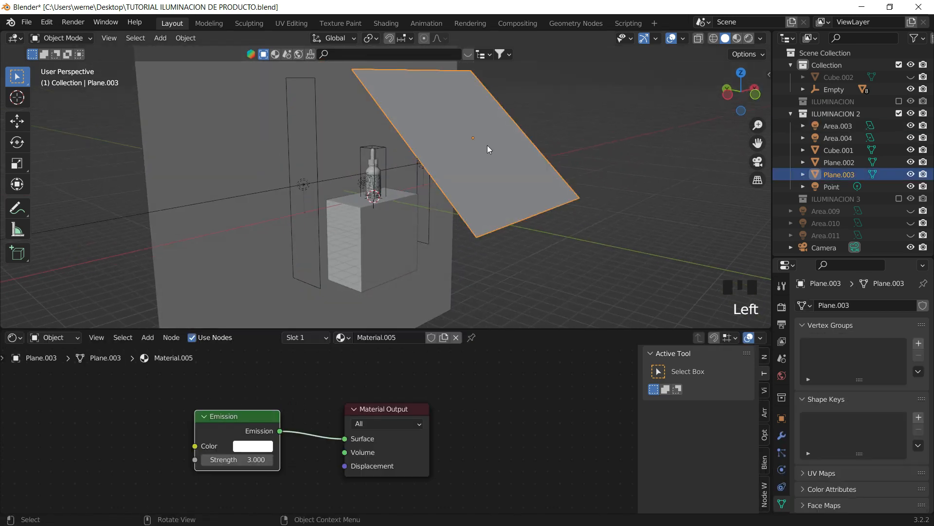
click(321, 365)
click(205, 416)
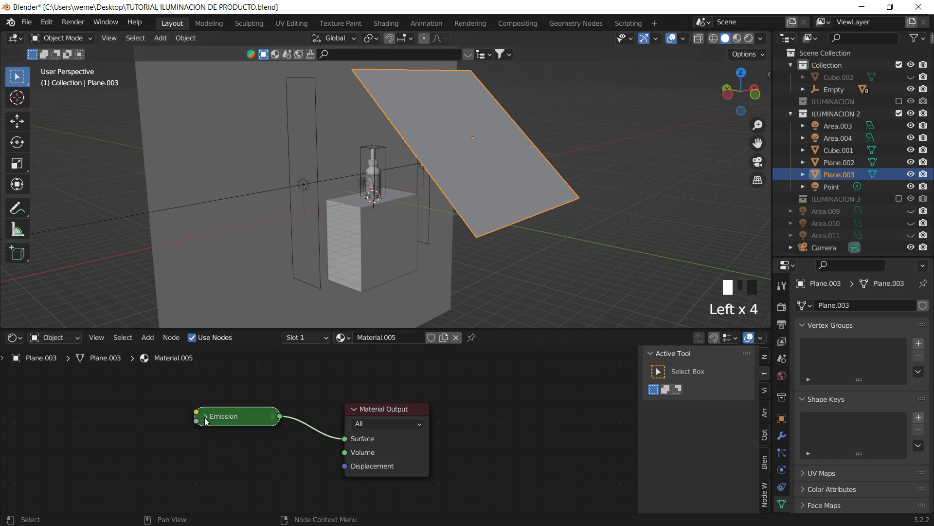
click(204, 416)
Examine the bottle close up in Rendered shading with side light Area.004 selected, and return to the camera view.
middle_drag(385, 205, 333, 213)
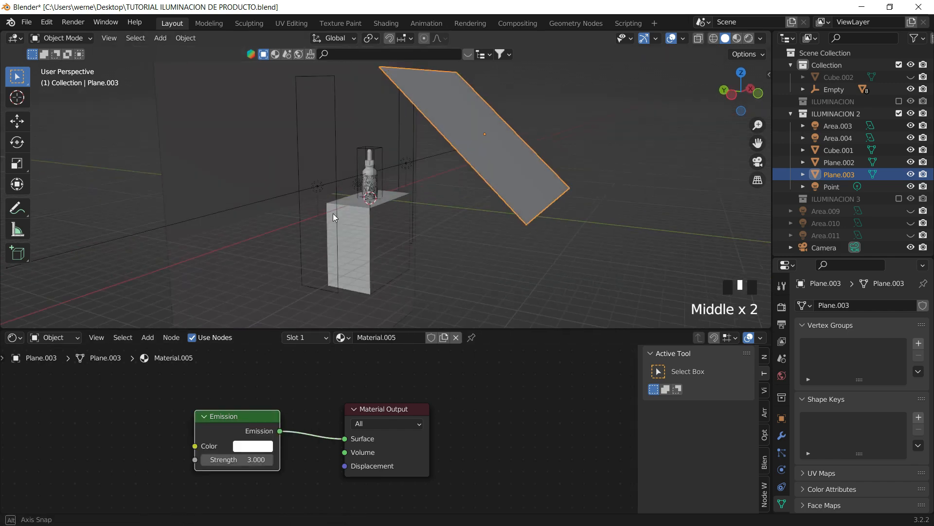
click(318, 188)
key(z)
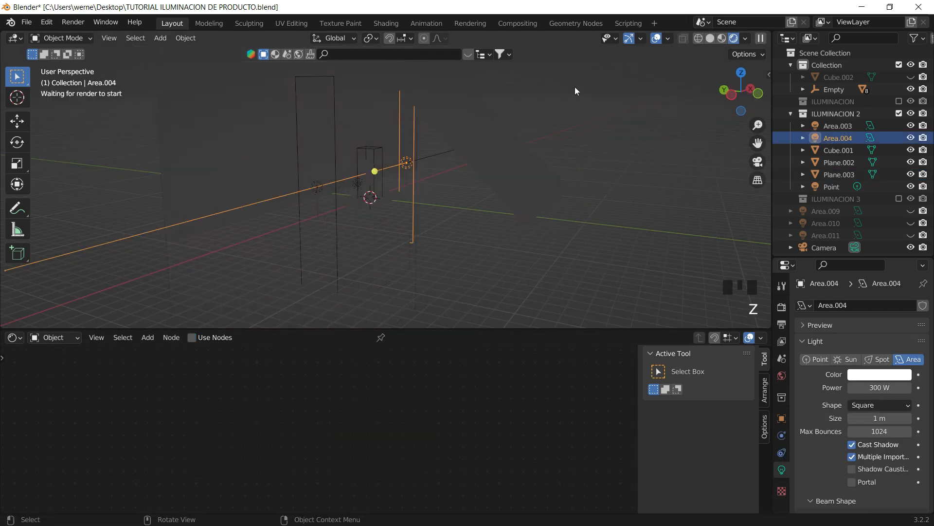
click(500, 128)
scroll(340, 182, up, 6)
mouse_move(340, 182)
shift+middle_down()
mouse_move(403, 200)
mouse_move(375, 168)
mouse_move(335, 167)
shift+middle_up()
scroll(428, 177, up, 2)
scroll(427, 178, up, 4)
shift+middle_drag(413, 170, 337, 170)
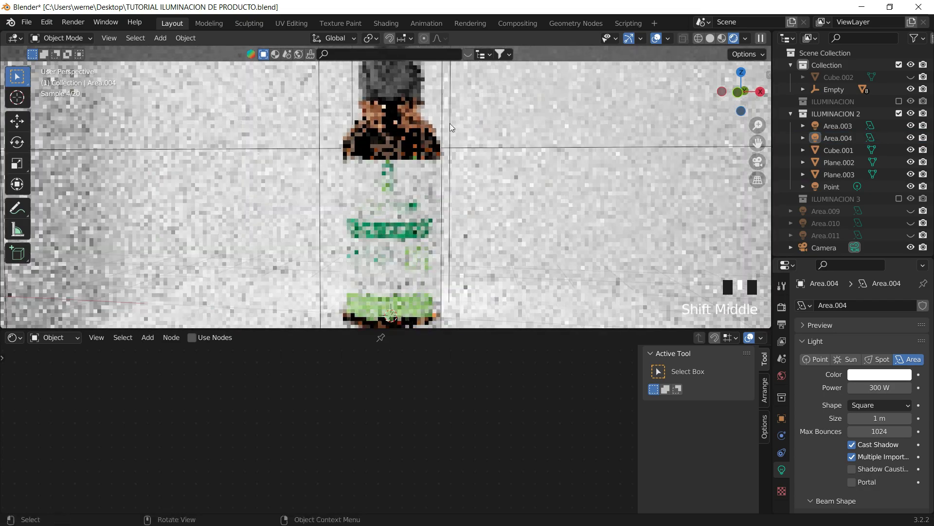
click(757, 162)
Set the backdrop Plane.002 material's base color to black and its Metallic value to 1.000.
click(475, 149)
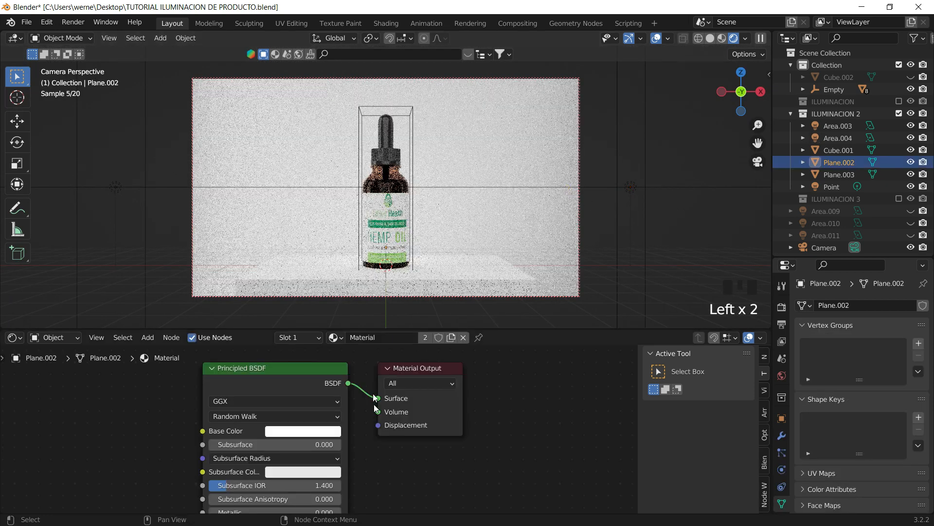
click(295, 430)
click(321, 428)
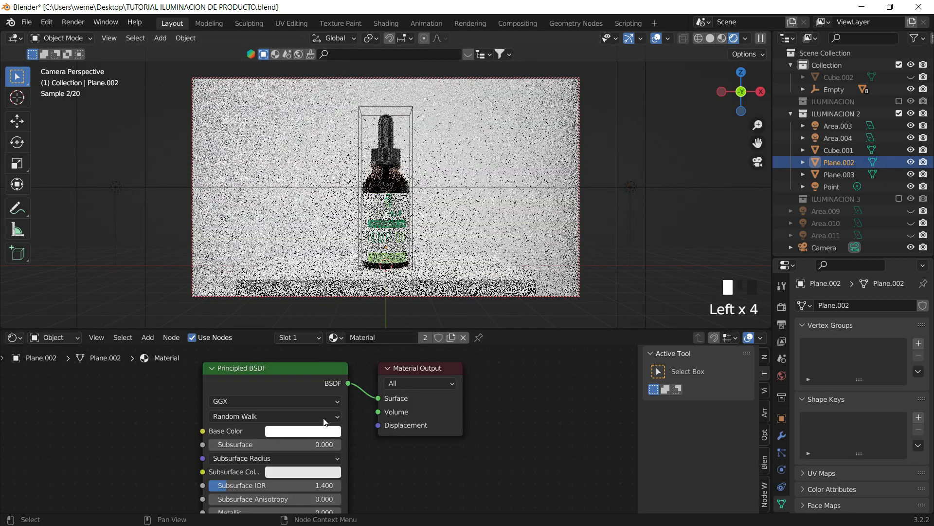
click(325, 422)
drag(372, 270, 370, 344)
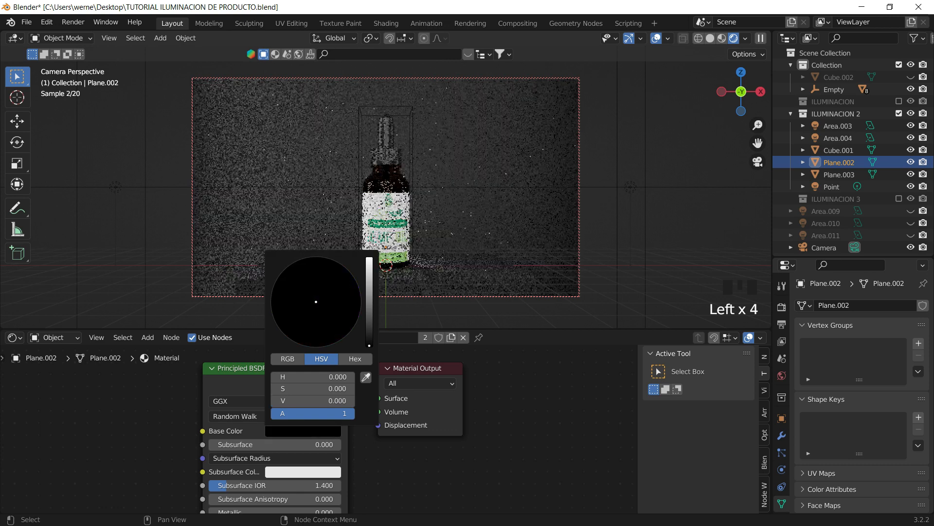
middle_drag(237, 505, 229, 452)
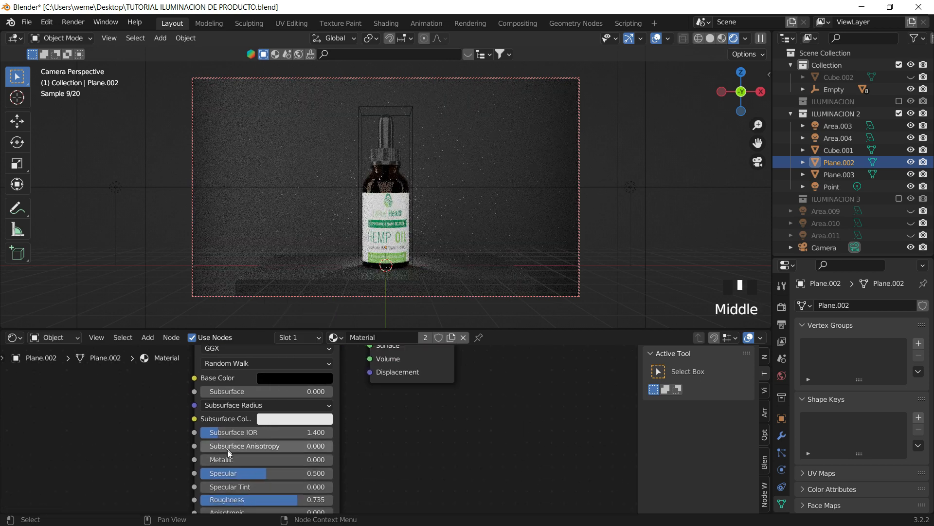
drag(227, 460, 311, 459)
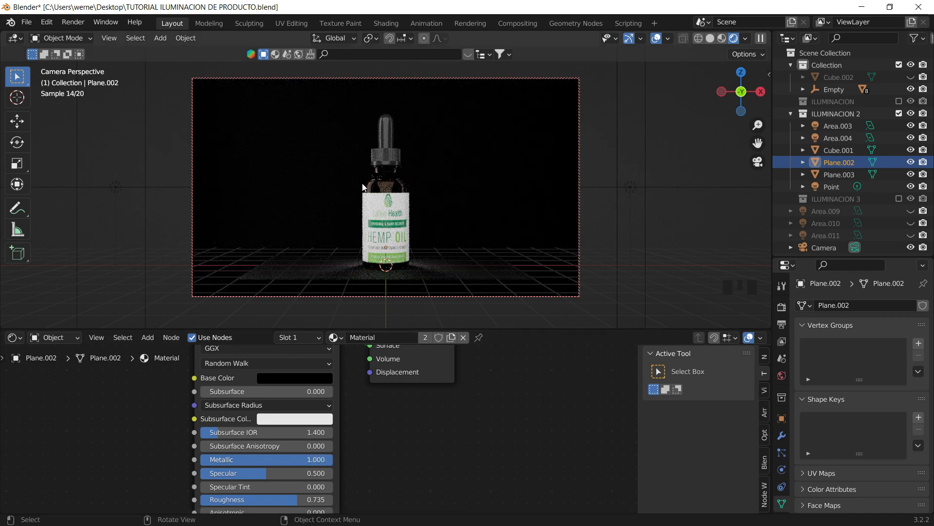
Select both side lights, Area.003 and Area.004, and set the power of Area.004 to 1000 W.
click(124, 179)
click(114, 186)
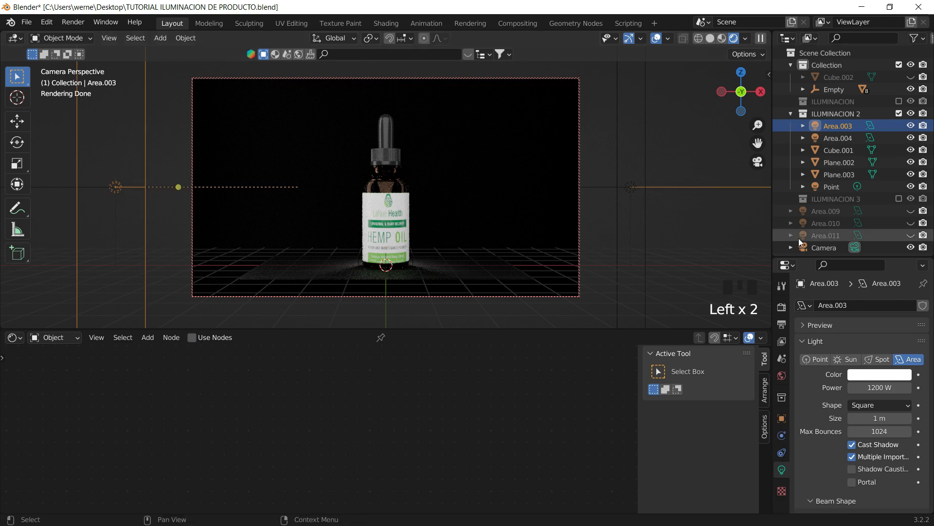
shift+click(629, 187)
drag(876, 387, 876, 387)
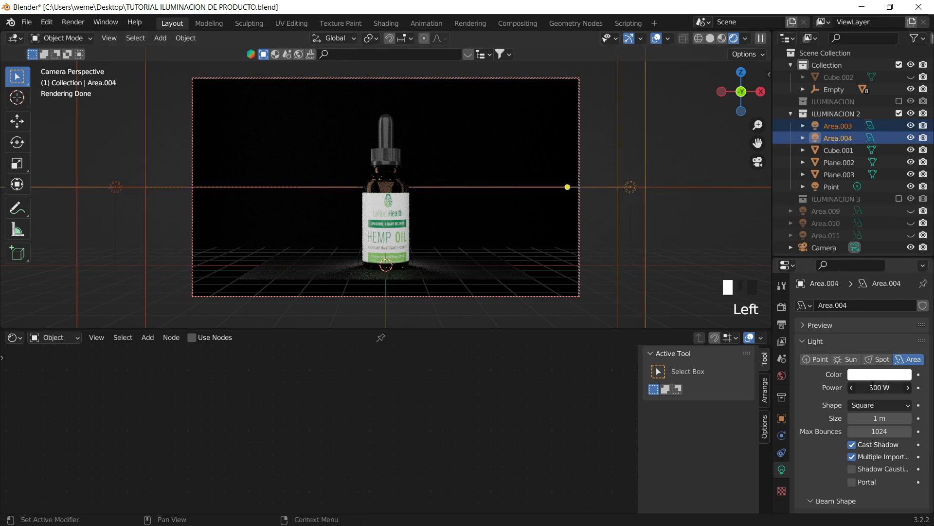
text(1000)
key(Return)
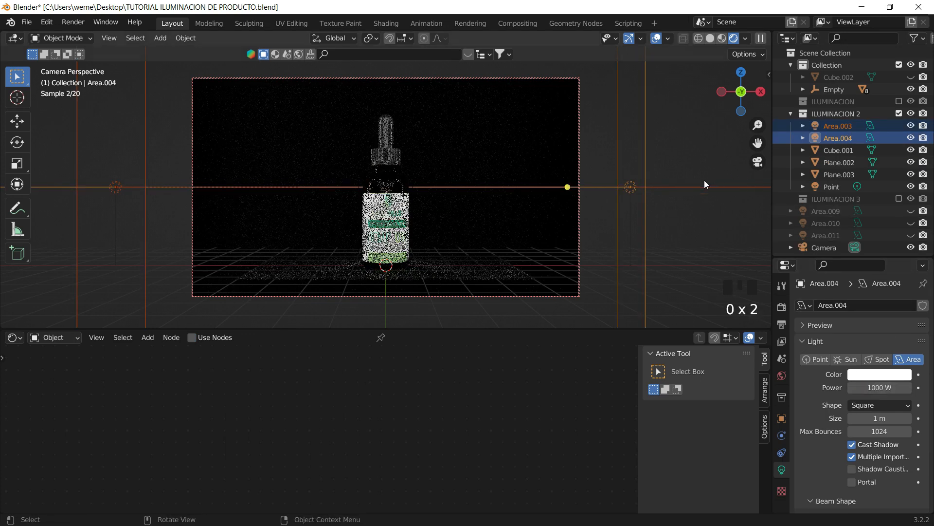
Check side light Area.004, and set the power of the opposite side light Area.003 to 4000 W.
click(629, 188)
click(630, 187)
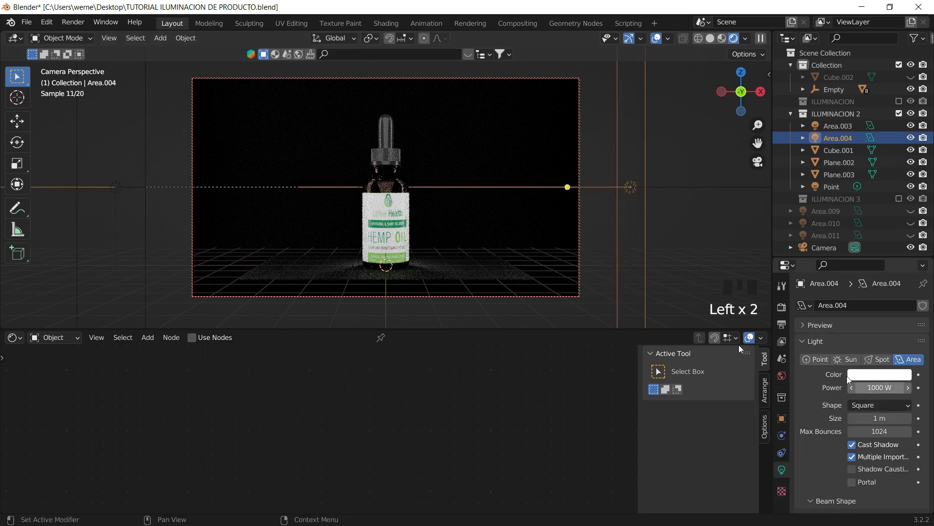
click(119, 185)
click(874, 387)
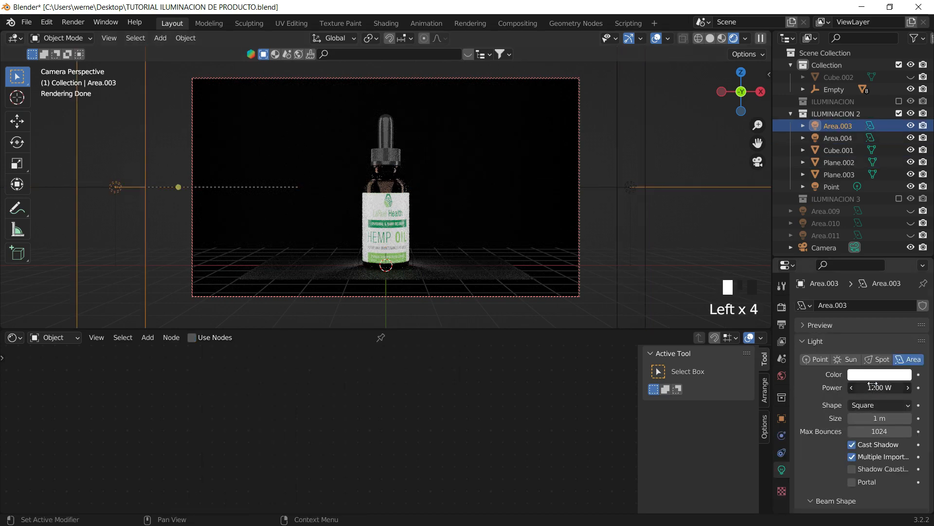
text(4000)
key(Return)
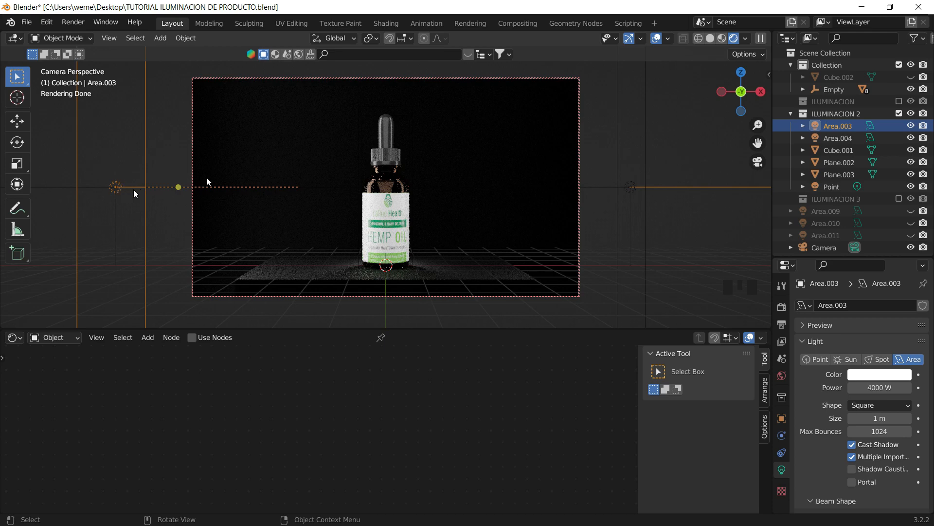
Examine the rendered dark set from outside the camera, including the emissive plane, the black backdrop and the bottle.
click(759, 163)
middle_drag(409, 216, 460, 230)
scroll(433, 222, down, 7)
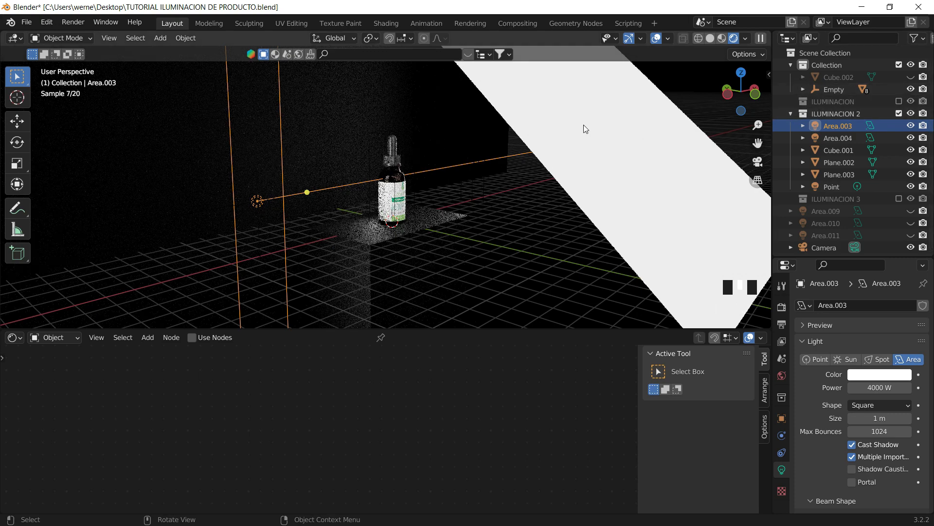
scroll(559, 133, down, 4)
click(487, 143)
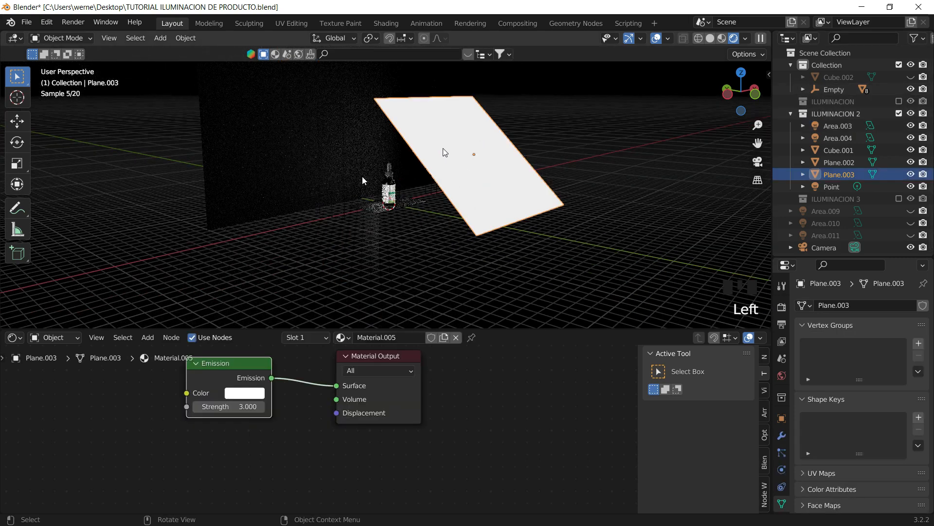
click(335, 171)
click(568, 132)
scroll(568, 217, up, 8)
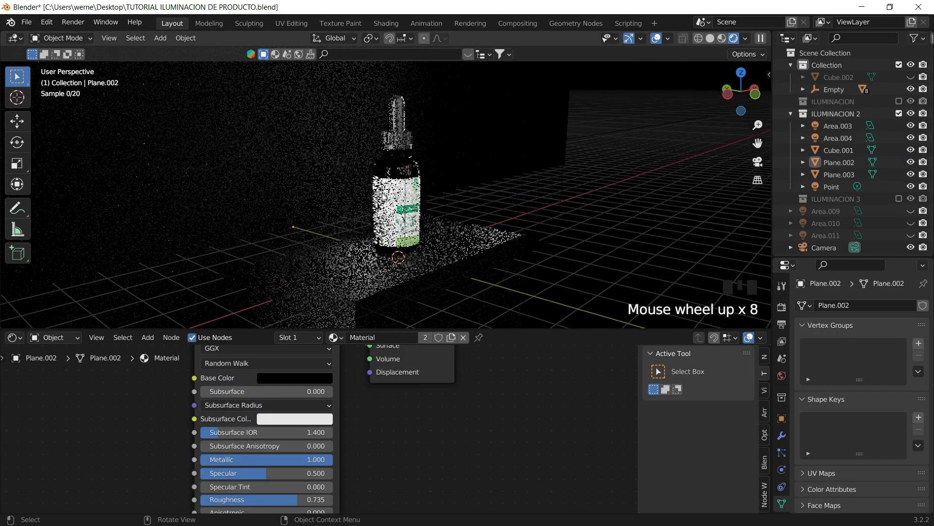
middle_drag(568, 217, 429, 224)
scroll(431, 199, down, 6)
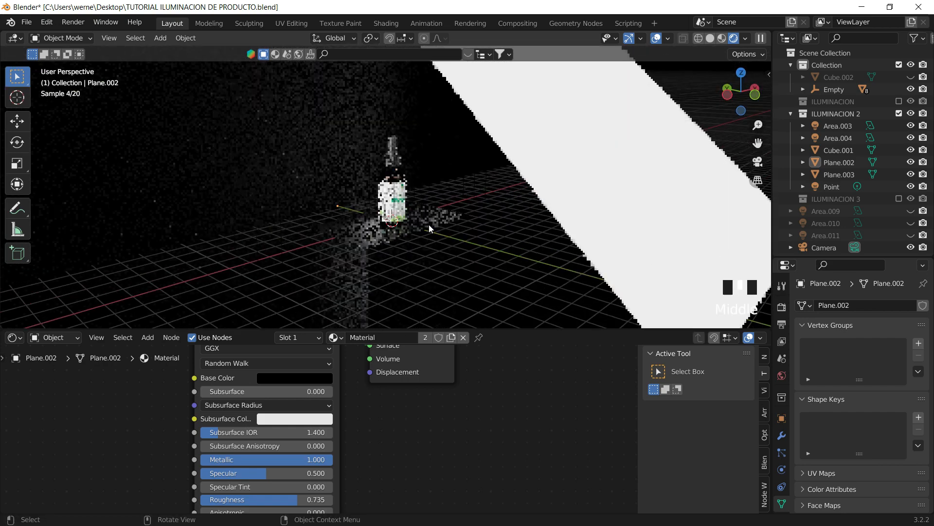
Disable the ILUMINACION 2 collection, enable ILUMINACION 3, and show it through the camera.
click(899, 113)
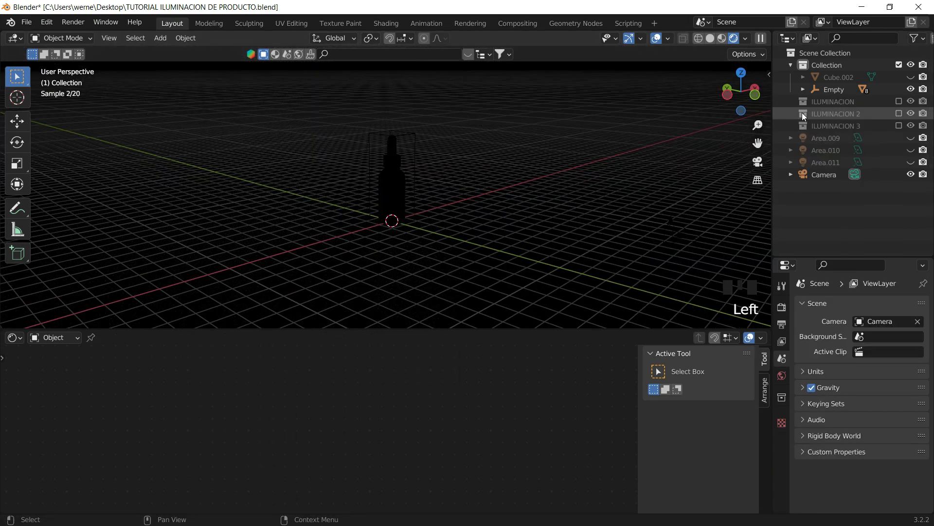
click(899, 125)
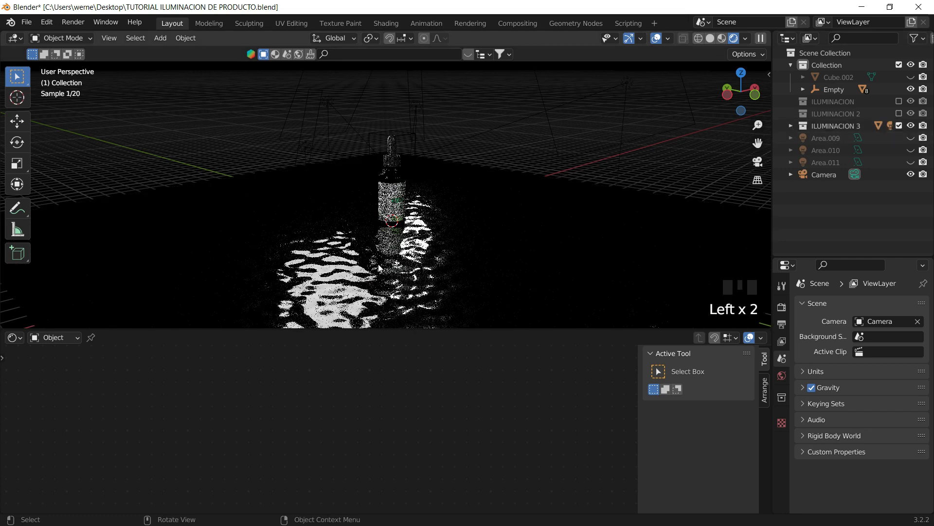
click(754, 164)
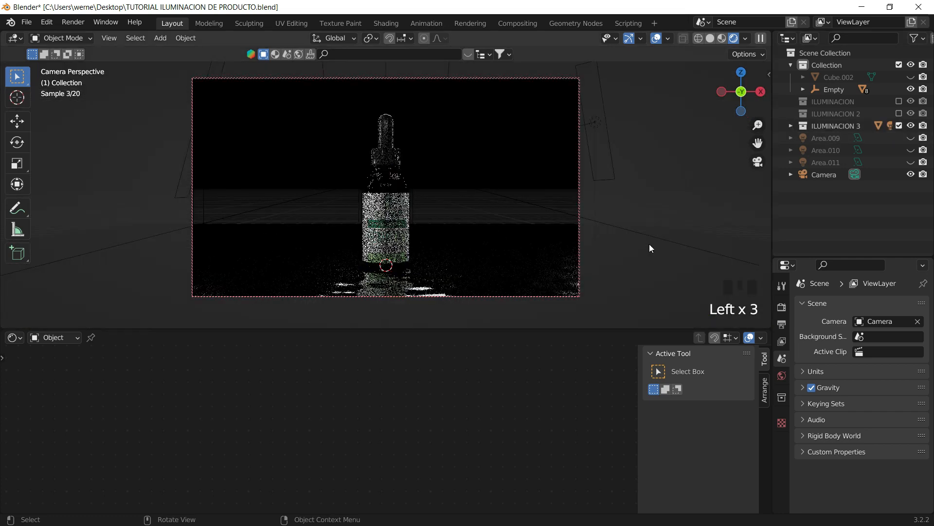
Inspect the FONDO 2 material nodes of the rippled floor plane, nudge its Bump node, and deselect the plane.
click(461, 292)
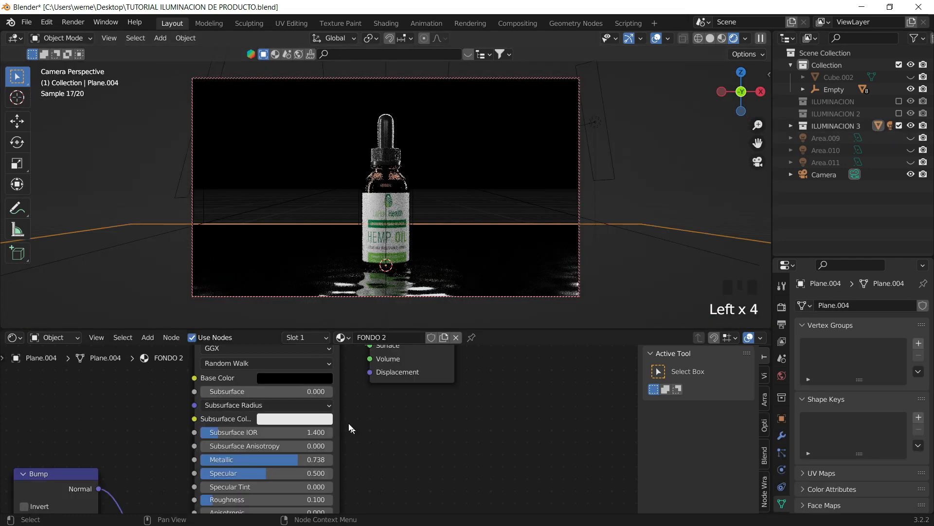
scroll(409, 423, down, 7)
middle_drag(135, 422, 323, 344)
scroll(306, 416, up, 6)
scroll(246, 397, down, 3)
drag(368, 402, 368, 394)
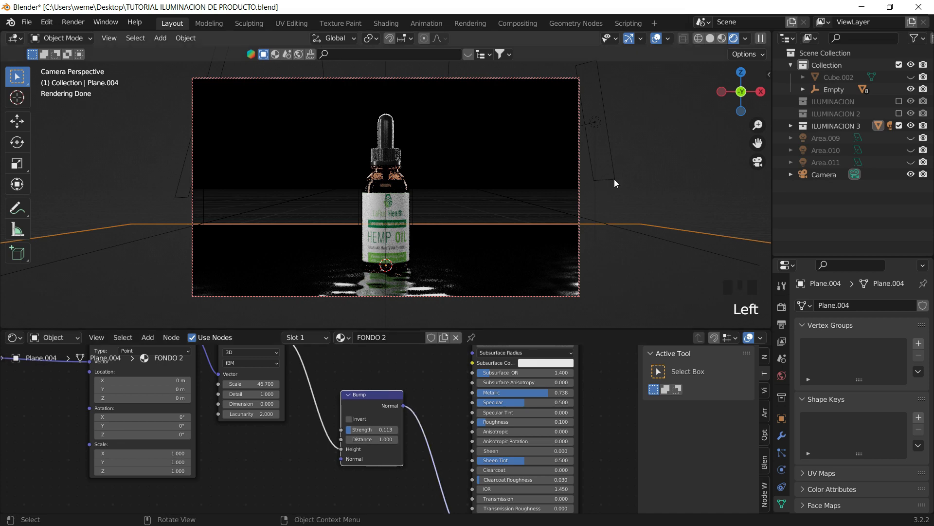
click(281, 153)
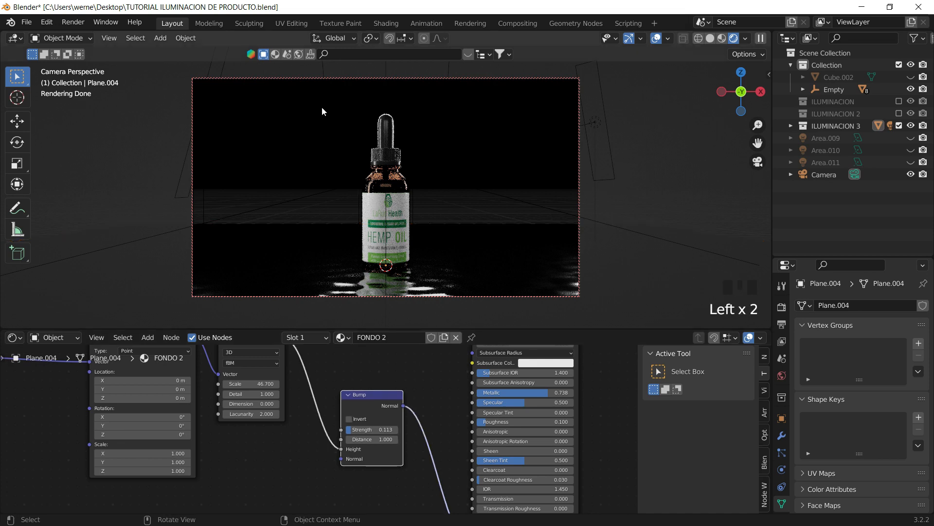
Switch to Solid shading outside the camera and examine the overhead area light Area.005 and the other lights around the bottle.
click(758, 165)
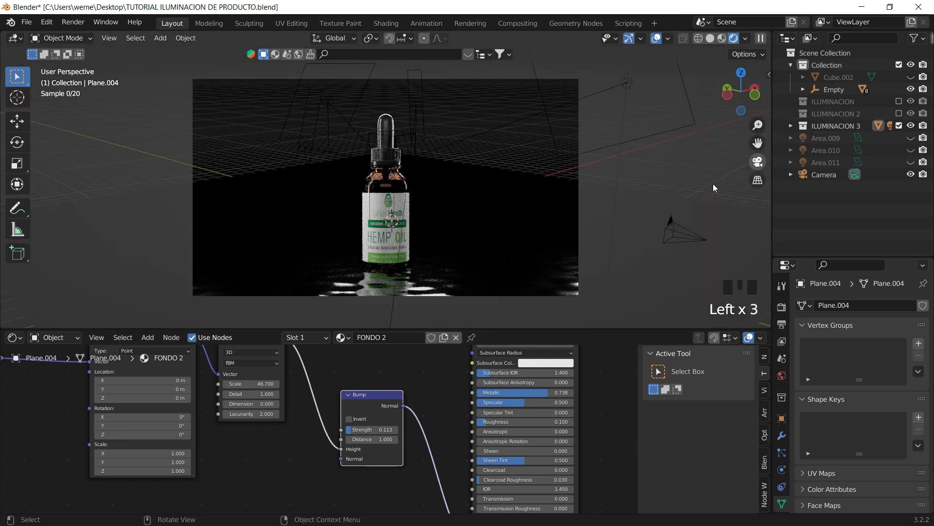
key(z)
click(528, 189)
mouse_move(371, 166)
middle_down()
mouse_move(390, 163)
mouse_move(429, 183)
middle_up()
click(347, 139)
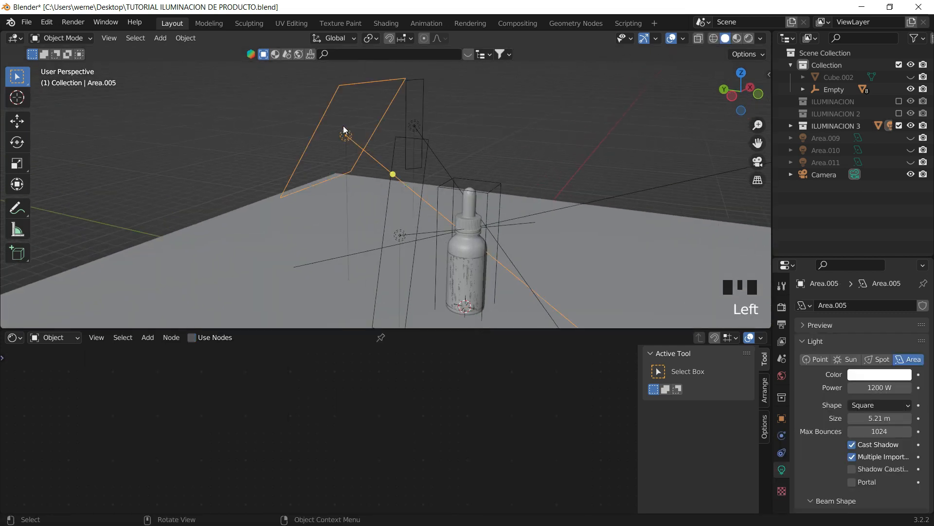
middle_drag(343, 126, 368, 142)
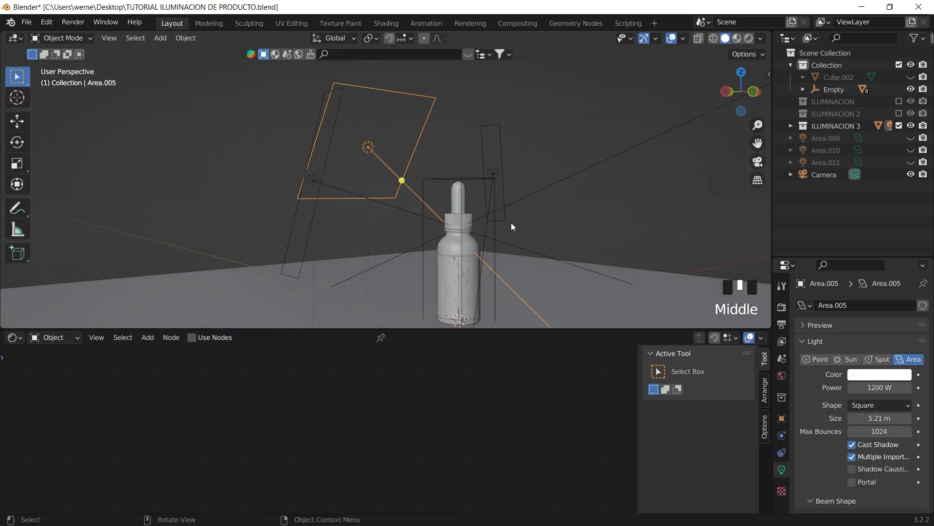
middle_drag(511, 223, 608, 185)
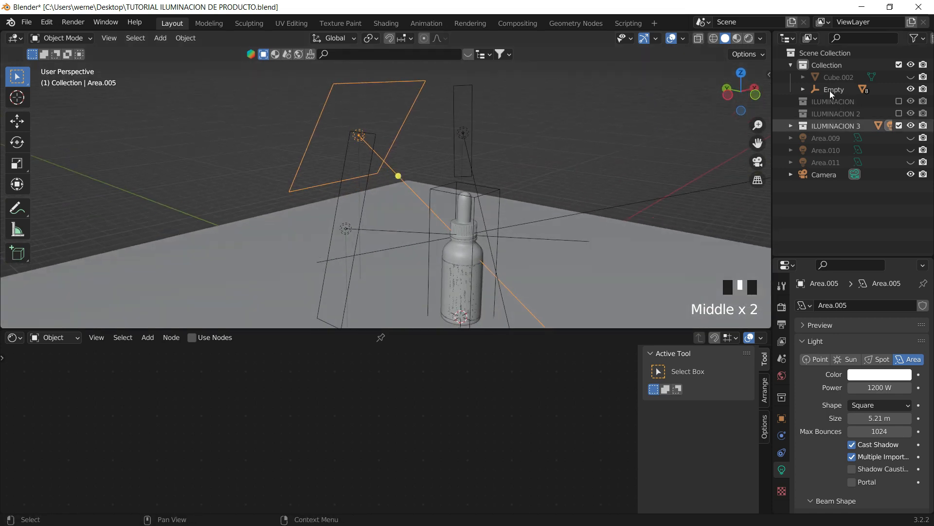
Return to the camera view and hide the two side lights, Area.007 and Area.008.
click(758, 165)
click(226, 121)
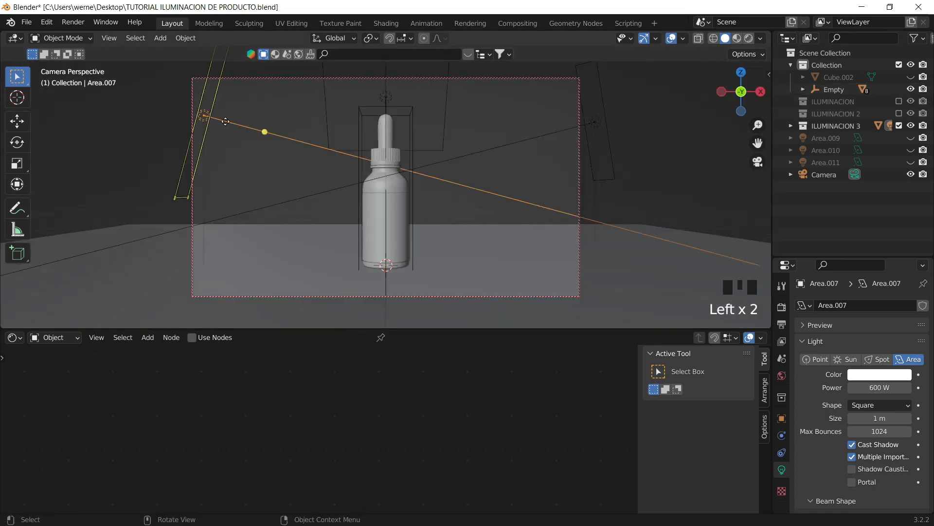
shift+click(595, 122)
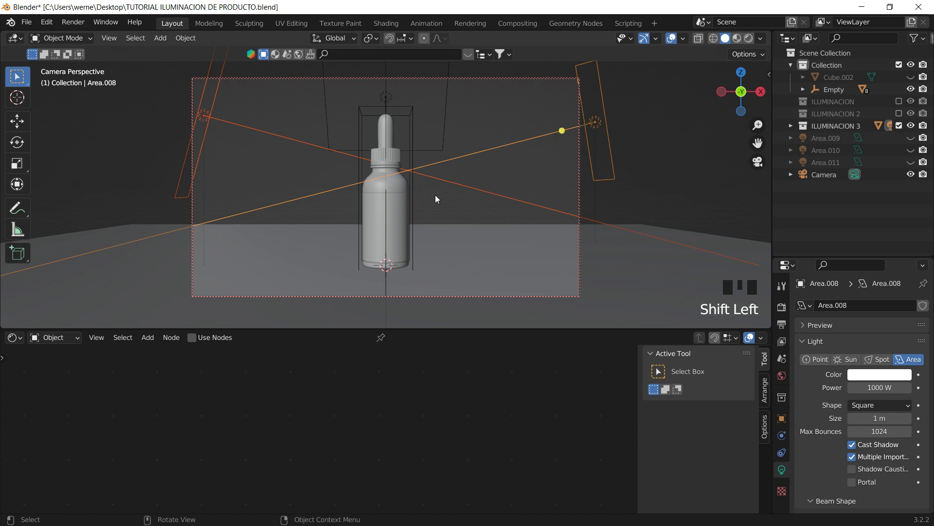
key(h)
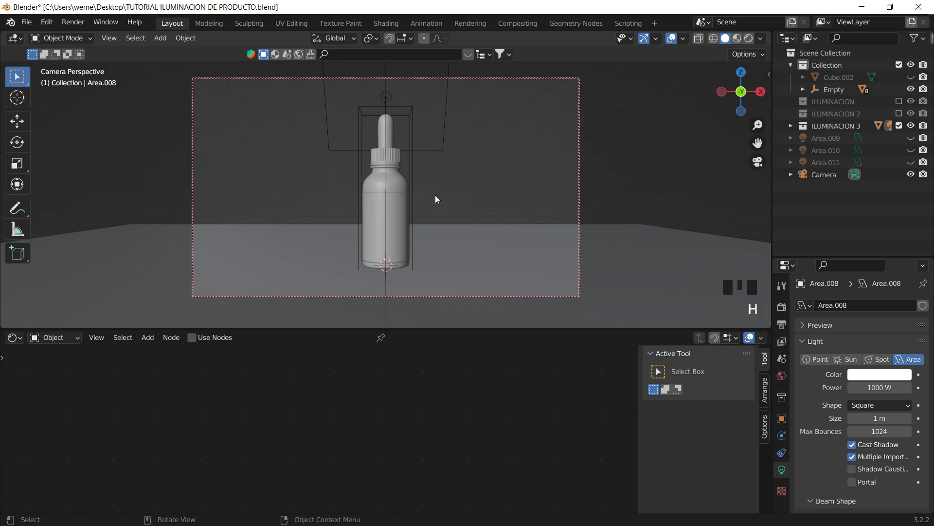
Hide Area.006 in ILUMINACION 3 and examine the overhead light Area.005 on its own in Rendered shading, from the camera and outside it.
click(791, 126)
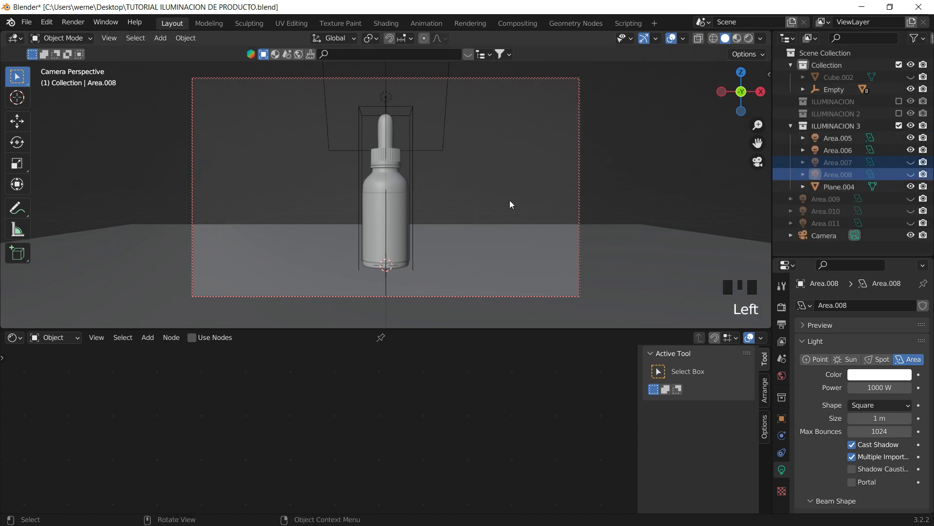
key(z)
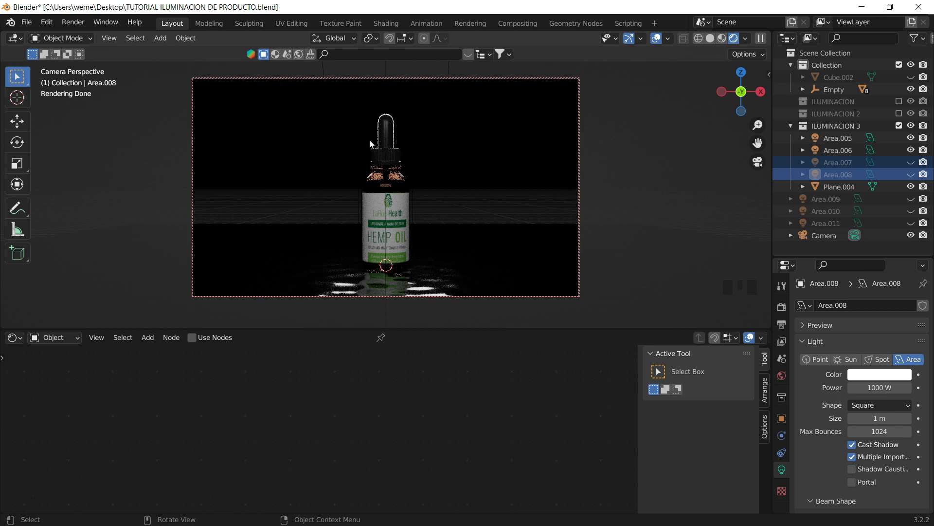
click(911, 150)
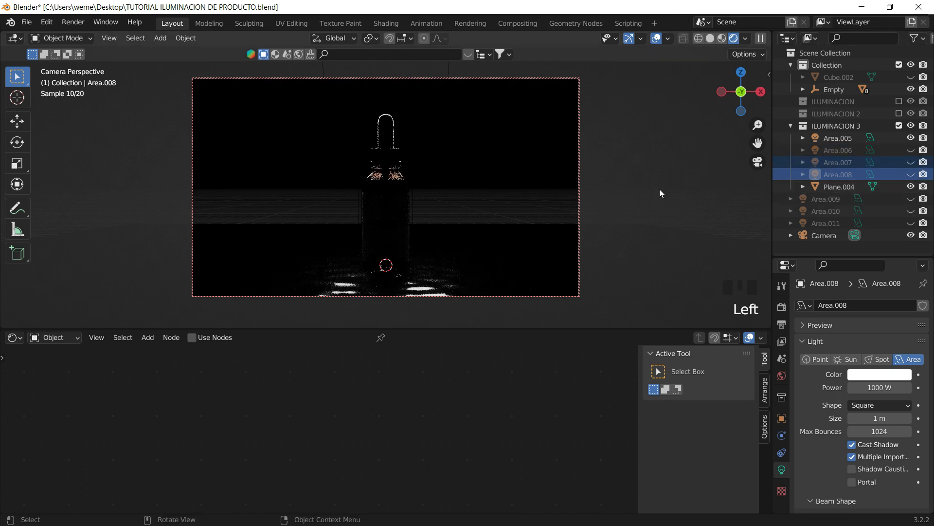
click(840, 138)
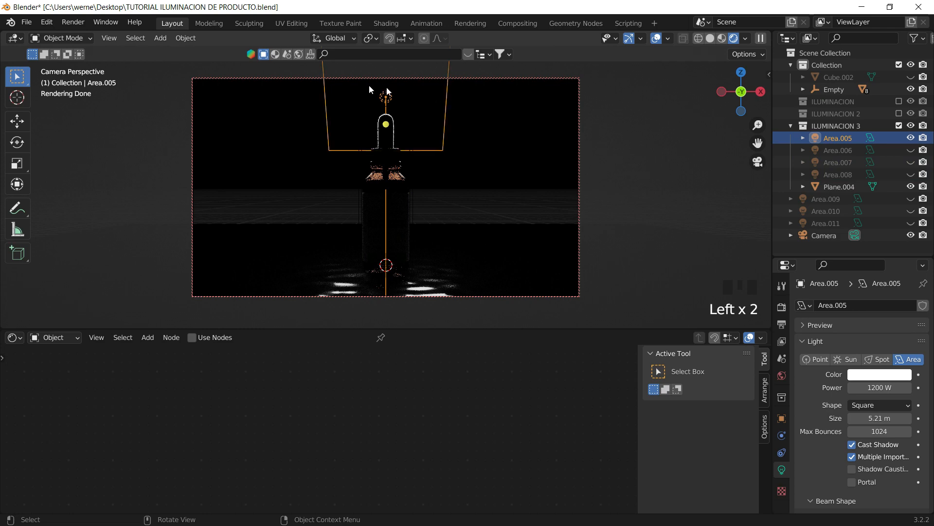
click(757, 162)
middle_drag(483, 210, 472, 217)
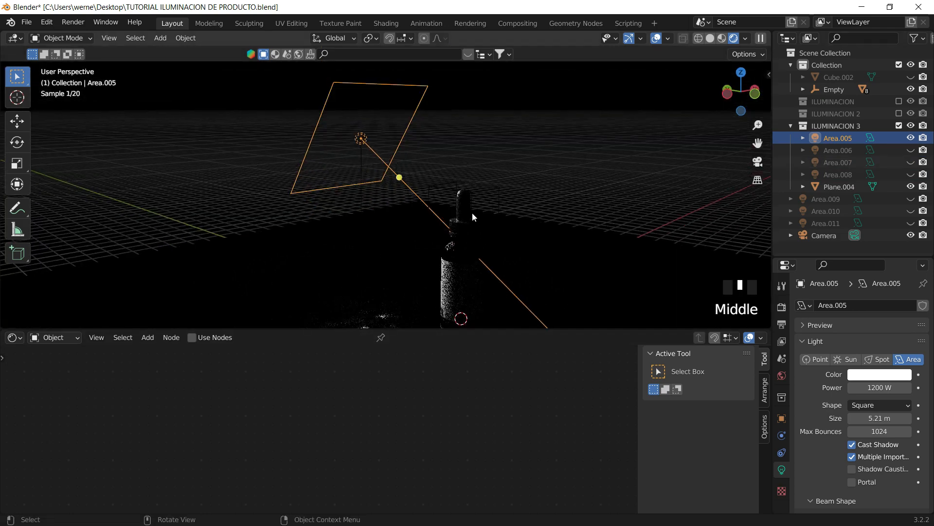
click(758, 161)
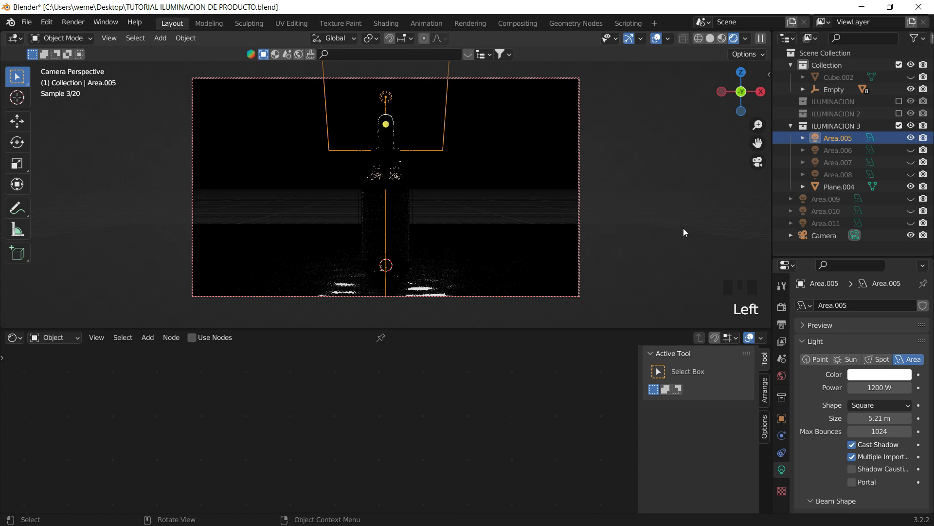
Show Area.006 again and examine its placement relative to the bottle from outside the camera.
click(911, 150)
click(758, 162)
middle_drag(633, 151, 438, 195)
scroll(540, 175, down, 3)
click(542, 173)
click(354, 154)
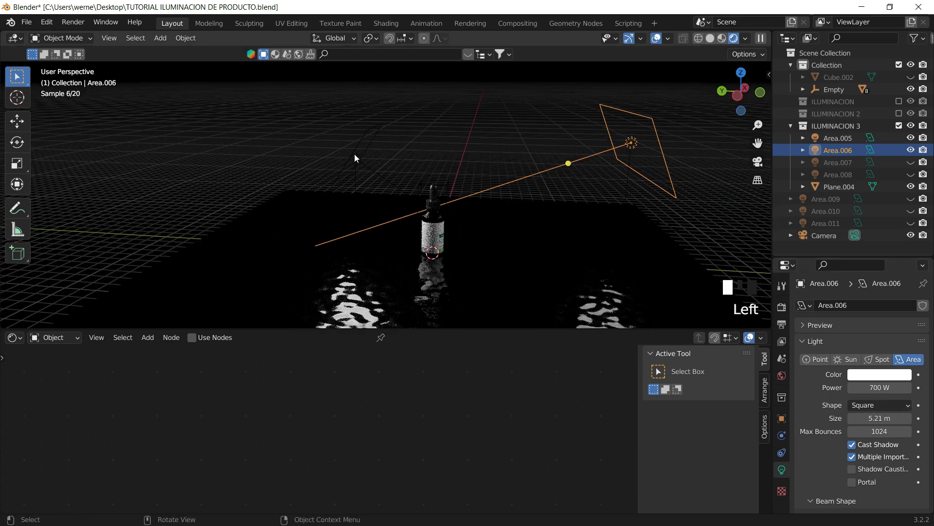
click(608, 151)
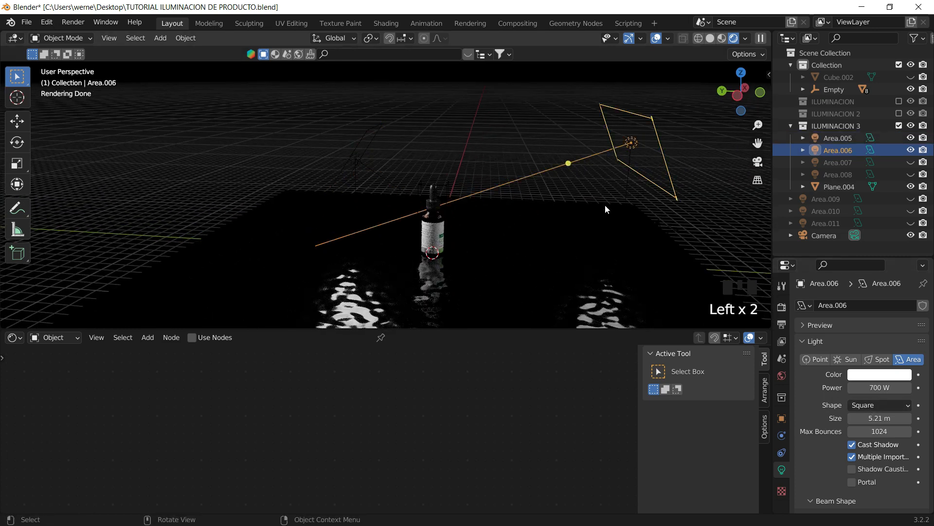
Unhide the side lights Area.007 and Area.008, return to the camera view, and select Area.008.
drag(909, 170, 911, 163)
click(910, 162)
click(909, 174)
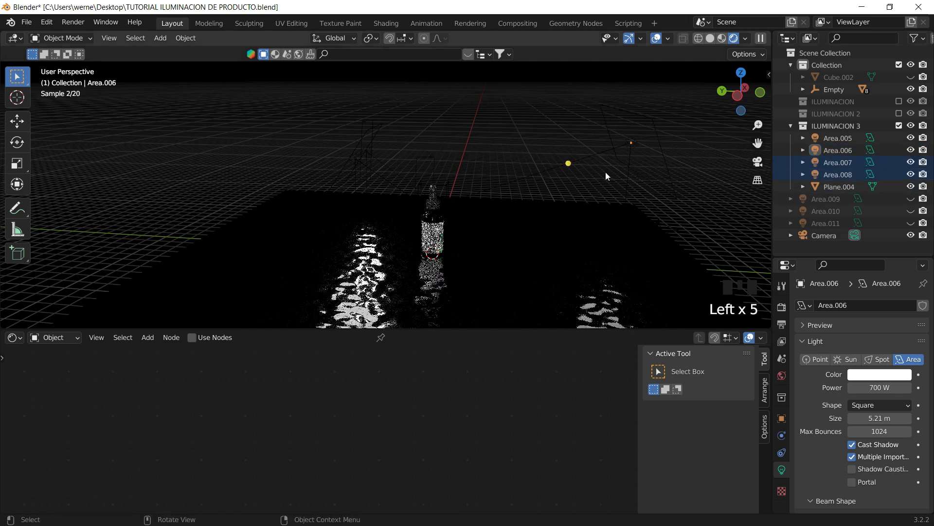
click(758, 162)
click(612, 135)
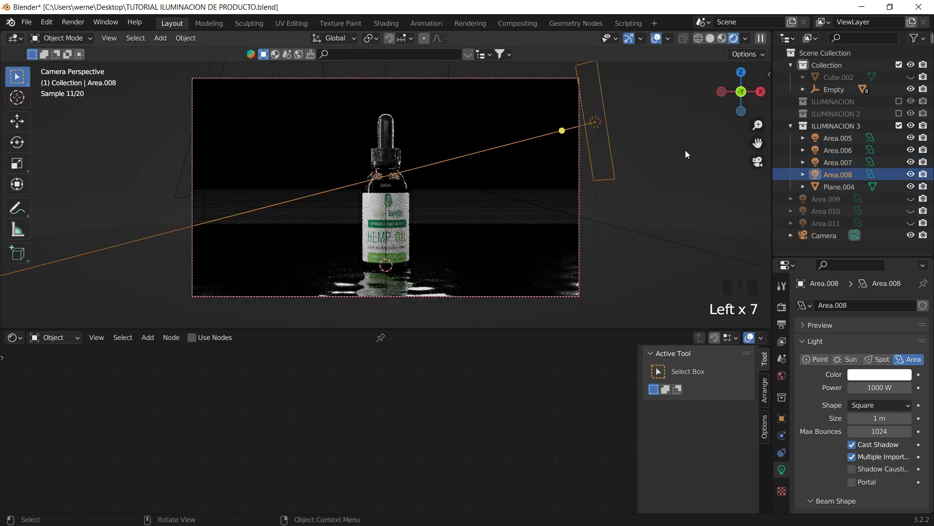
Examine the arrangement of the four area lights around the bottle in Solid shading from outside the camera, ending in the camera view.
click(758, 162)
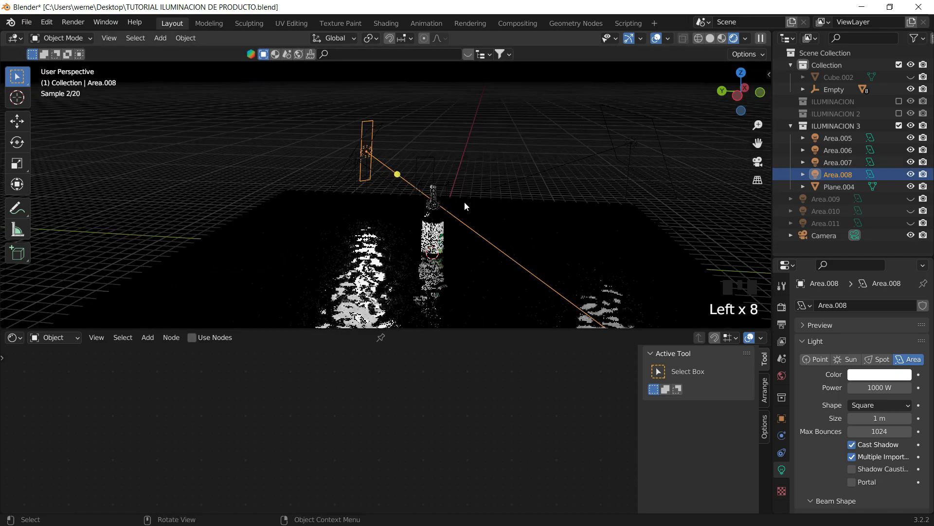
middle_drag(464, 202, 767, 128)
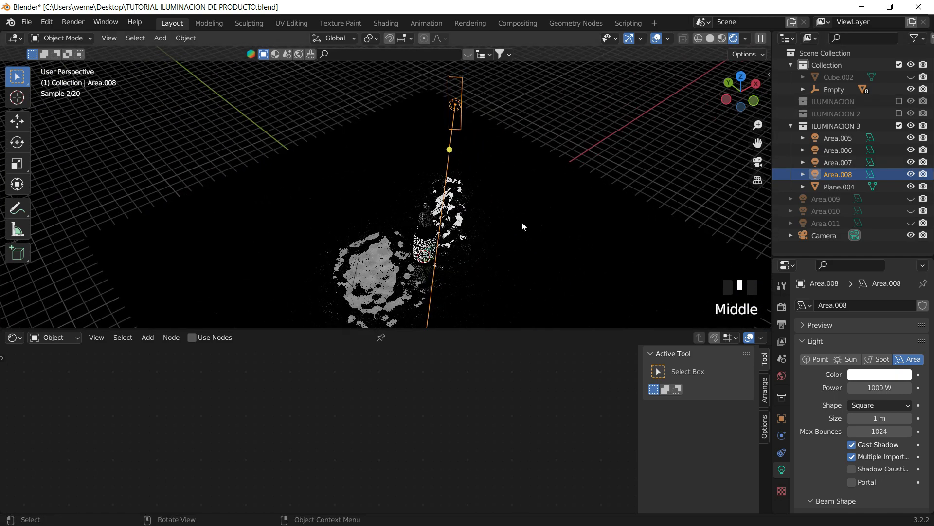
key(z)
click(476, 227)
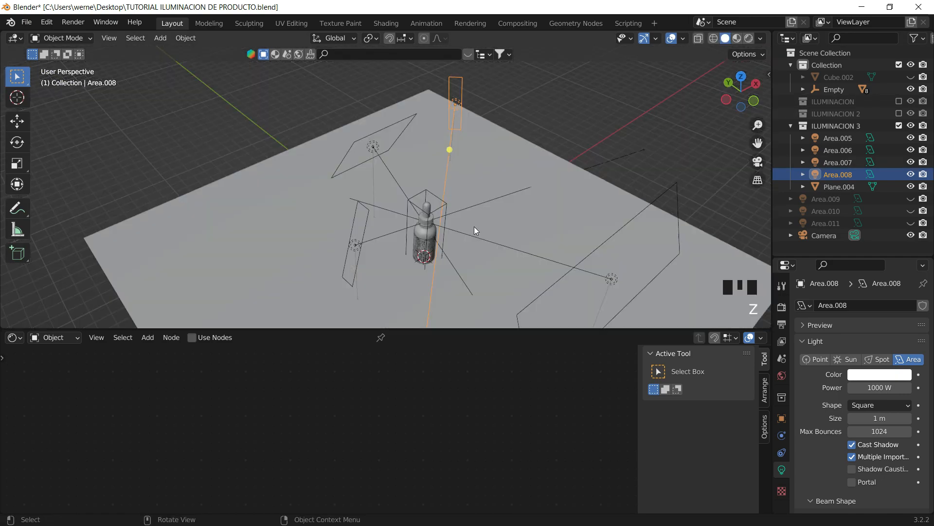
mouse_move(474, 226)
middle_down()
mouse_move(449, 203)
mouse_move(457, 230)
middle_up()
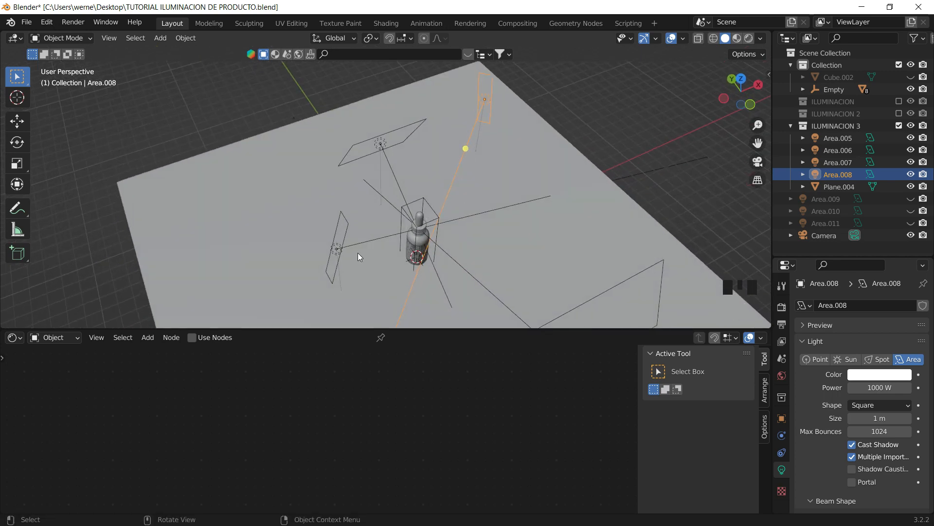
middle_drag(342, 237, 404, 214)
click(757, 162)
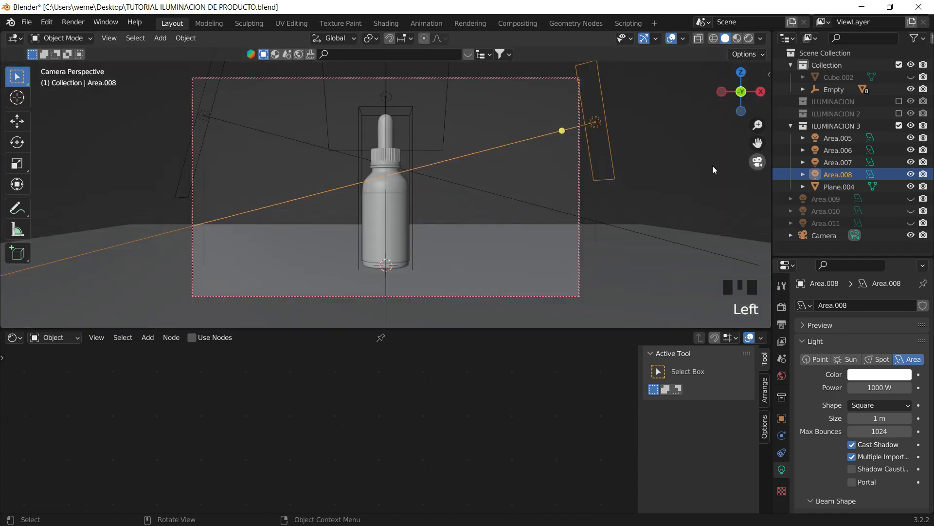
Compare the rendered camera view with Area.006 hidden and shown.
key(z)
click(448, 109)
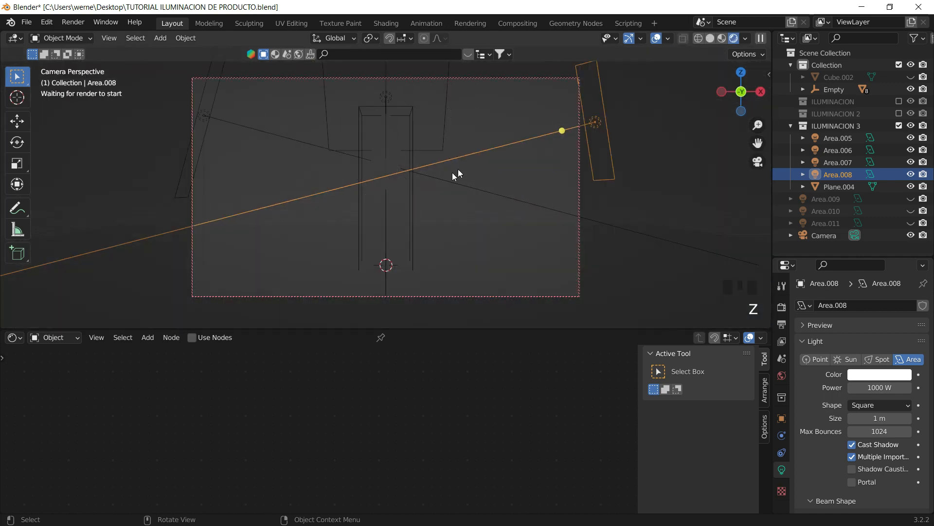
click(467, 107)
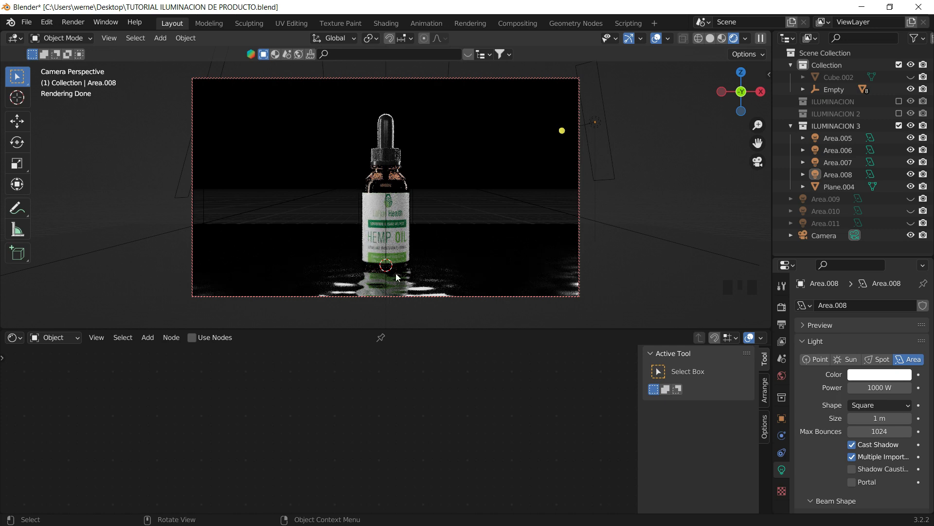
click(911, 151)
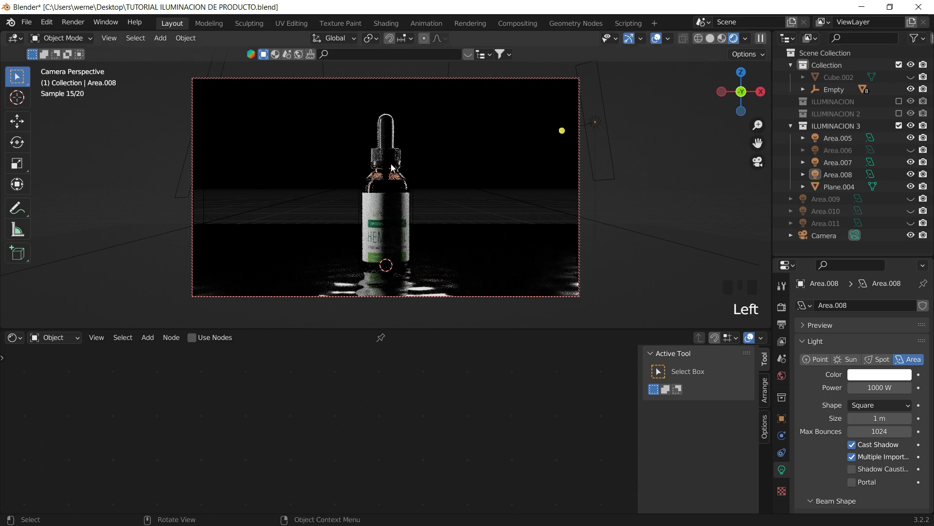
click(911, 150)
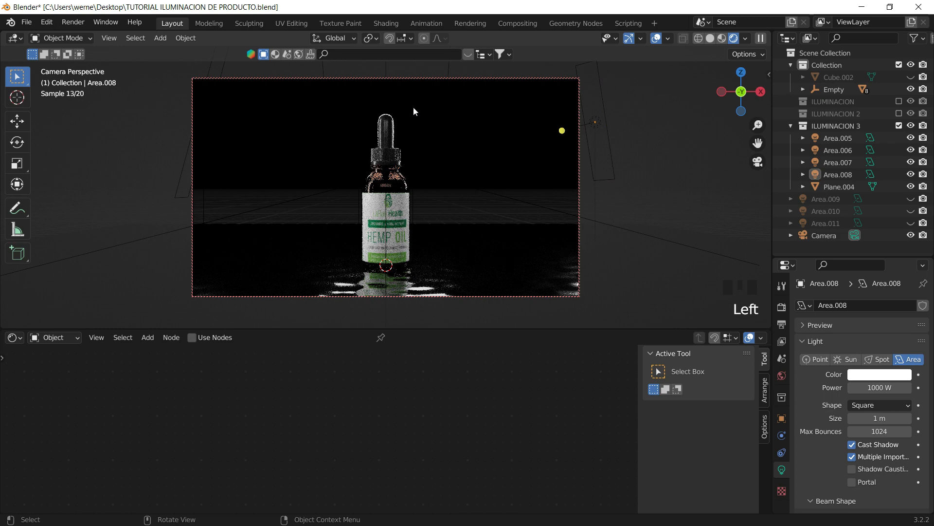
Check the rippled floor plane from outside the camera, save the file, and return to the camera view.
click(449, 259)
click(449, 259)
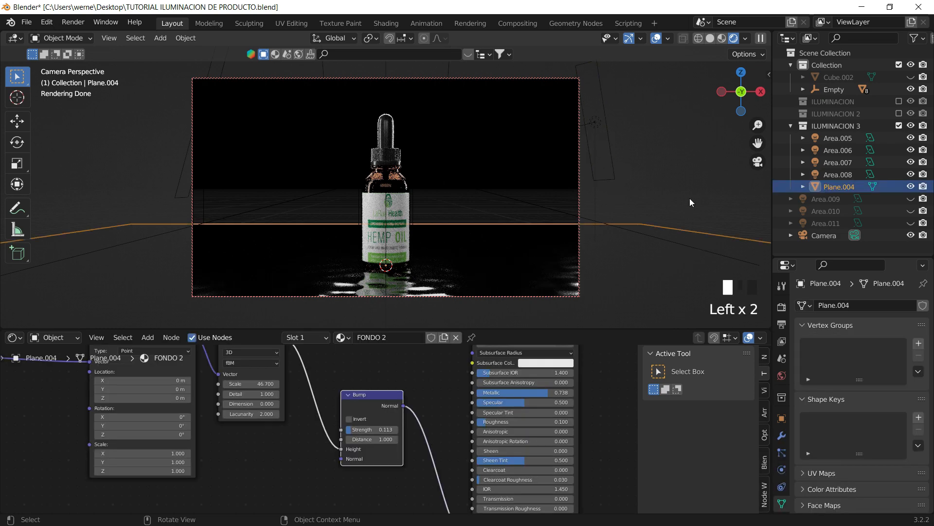
click(758, 162)
click(608, 181)
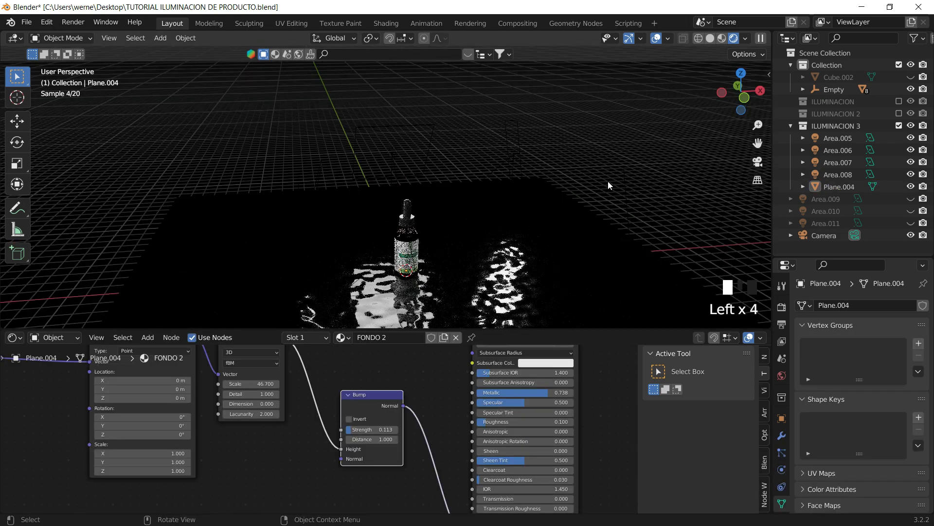
key(ctrl+s)
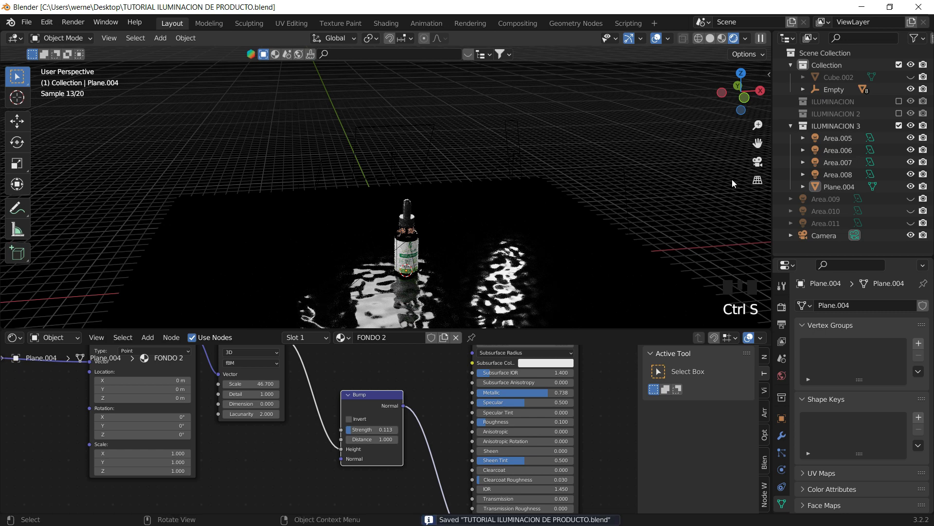
click(757, 162)
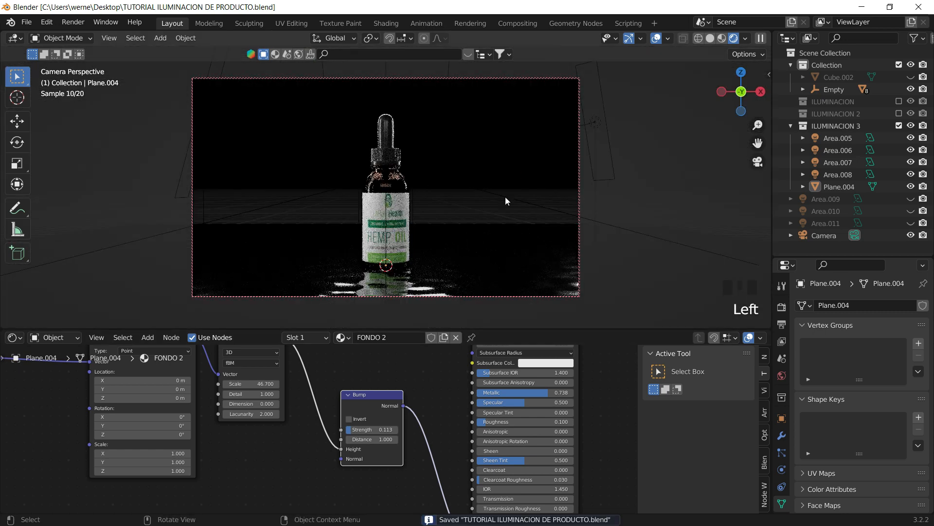
Delete the hidden lights Area.009, Area.010 and Area.011 and save the file.
click(790, 126)
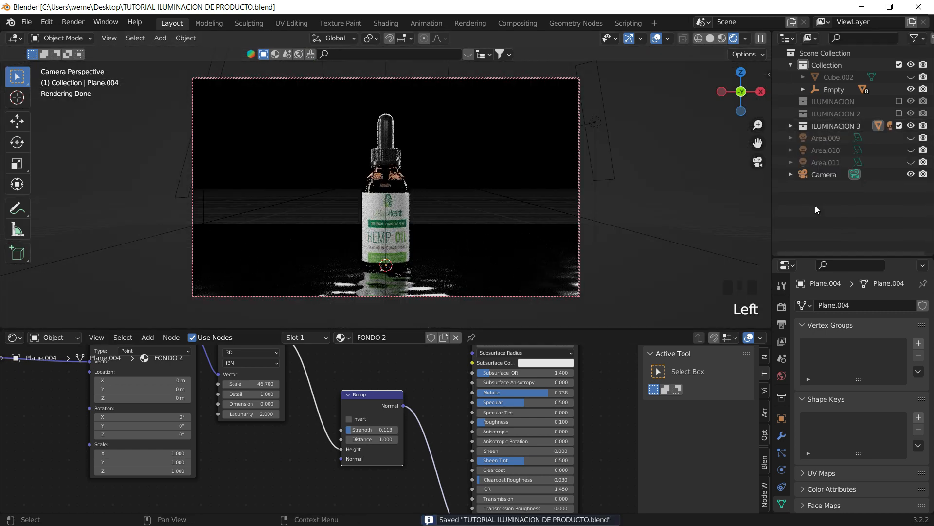
click(834, 160)
click(833, 140)
shift+click(830, 159)
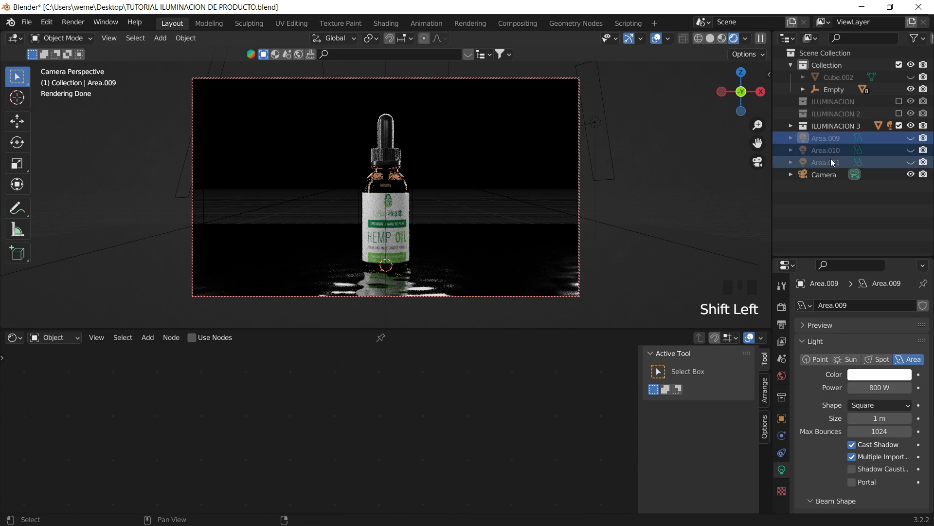
key(x)
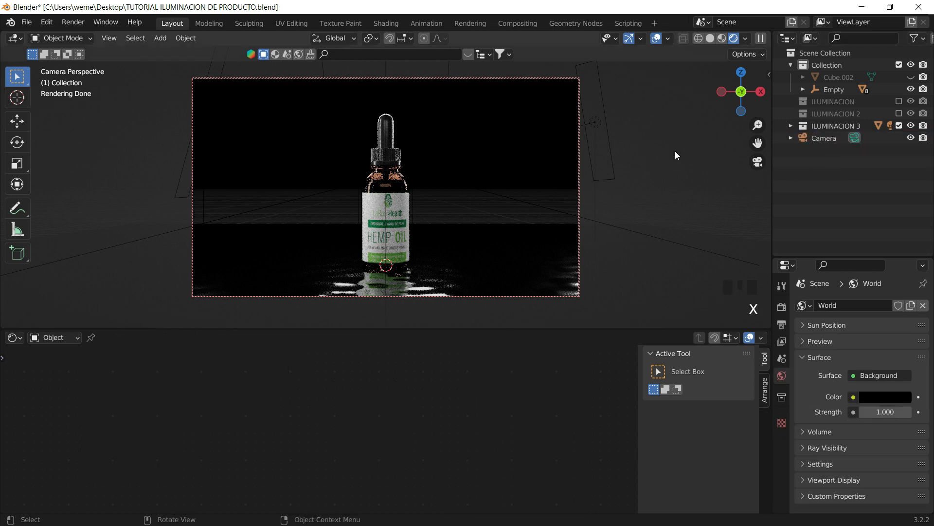
key(ctrl+s)
Open the BOTELLITA.blend project from the BOTELLITA folder in D:\Blender.
click(26, 22)
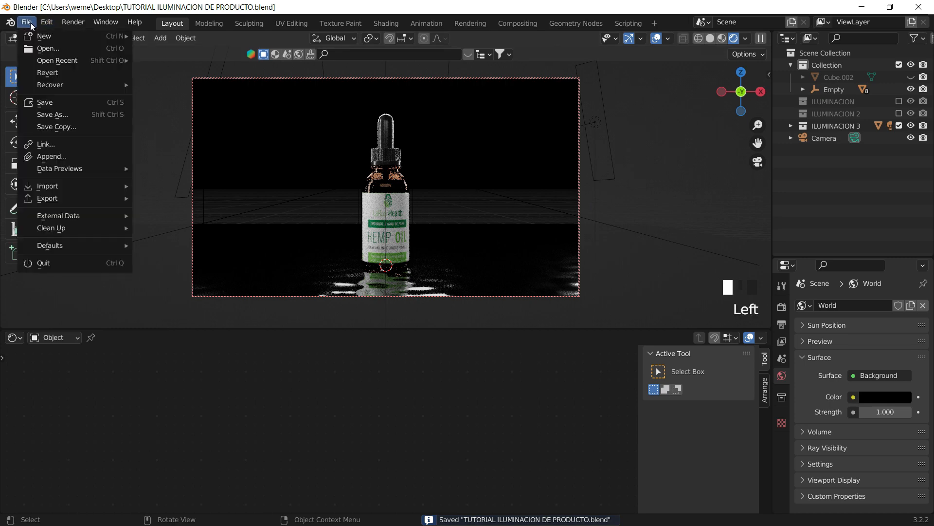
click(48, 49)
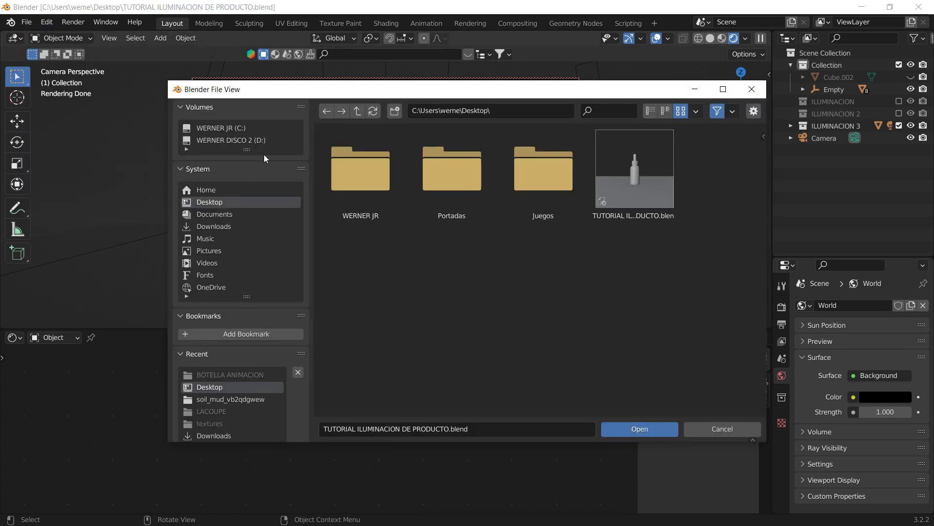
click(228, 140)
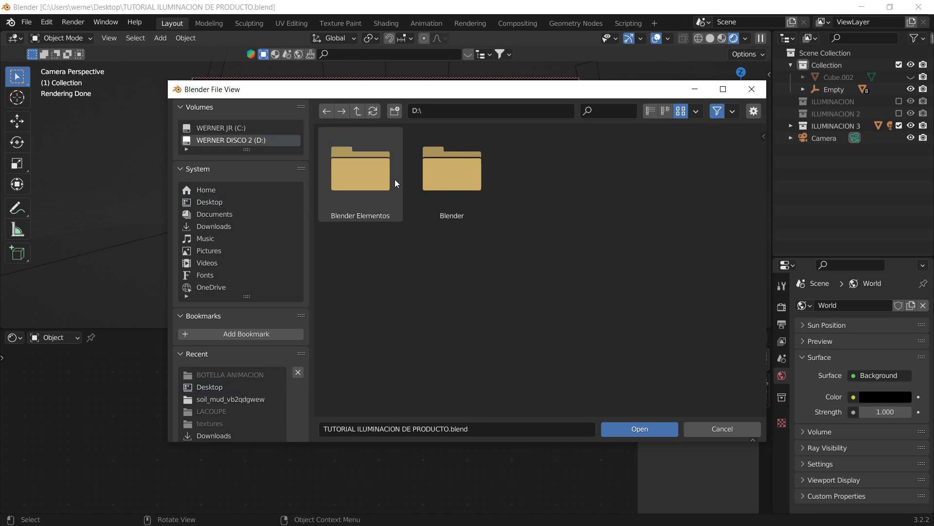
double_click(394, 178)
click(327, 112)
double_click(484, 196)
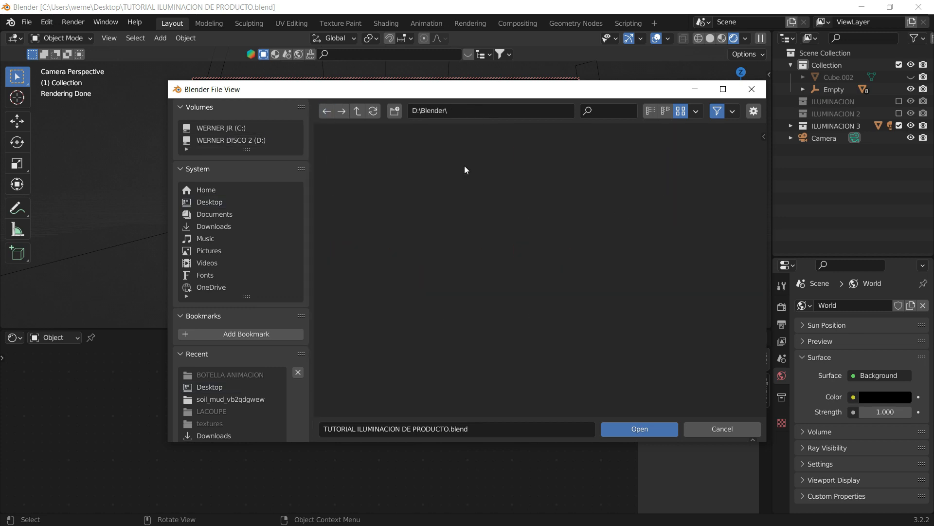
scroll(511, 326, down, 5)
scroll(544, 347, down, 7)
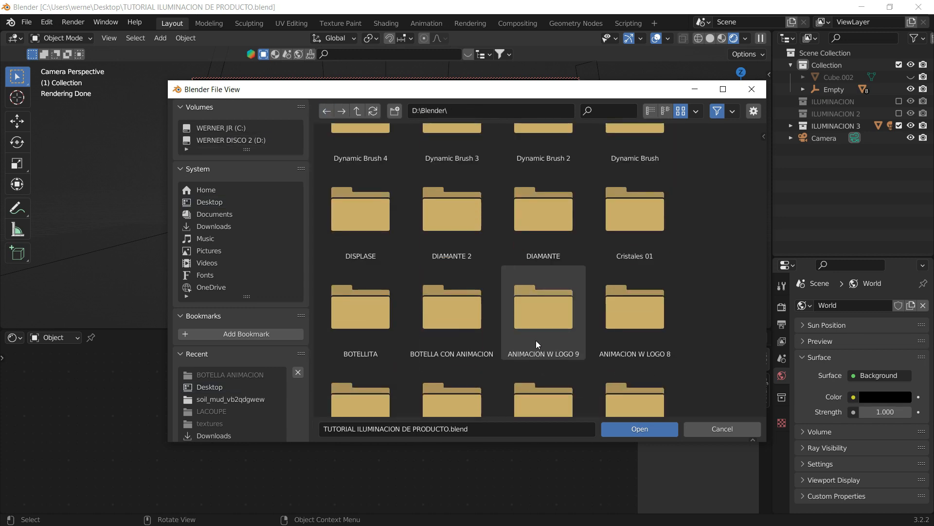
scroll(535, 205, down, 2)
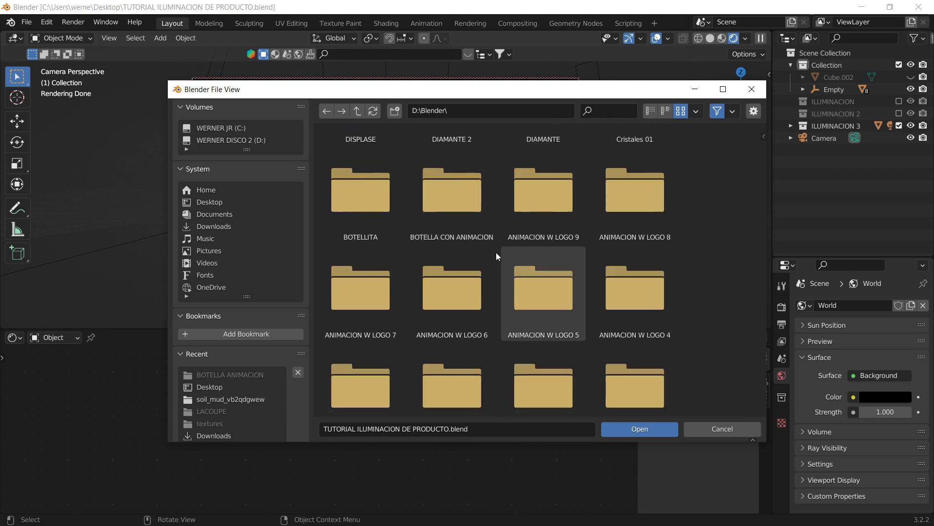
double_click(375, 180)
double_click(571, 153)
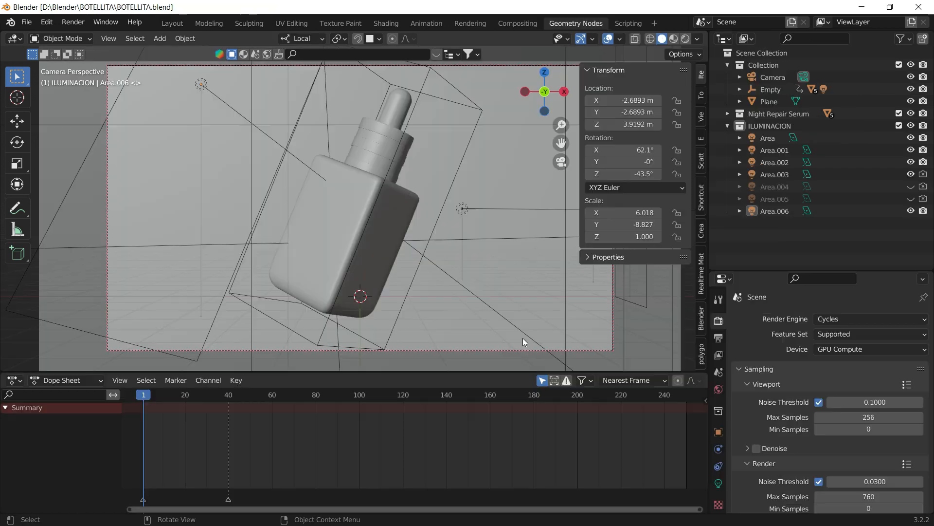
Switch the BOTELLITA scene to Rendered shading and view its bottle, backdrop and lights from outside the camera.
key(z)
click(537, 219)
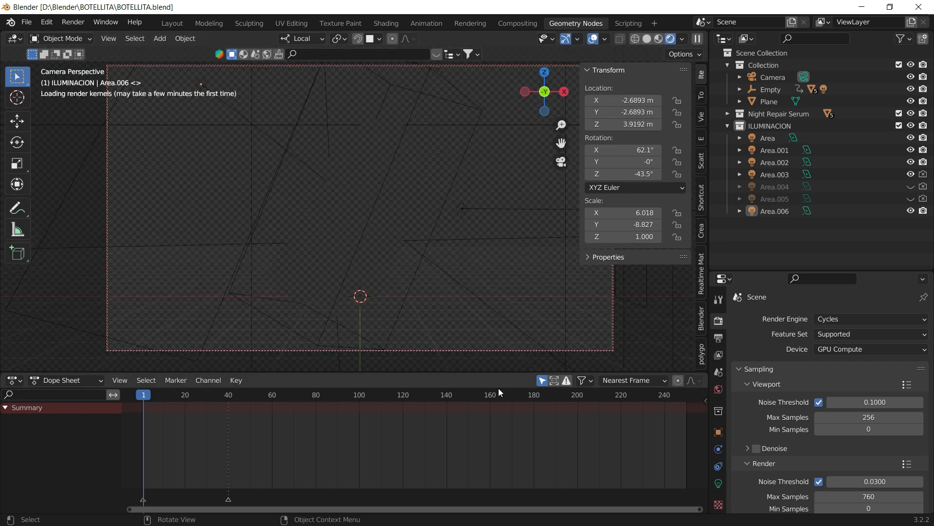
click(560, 162)
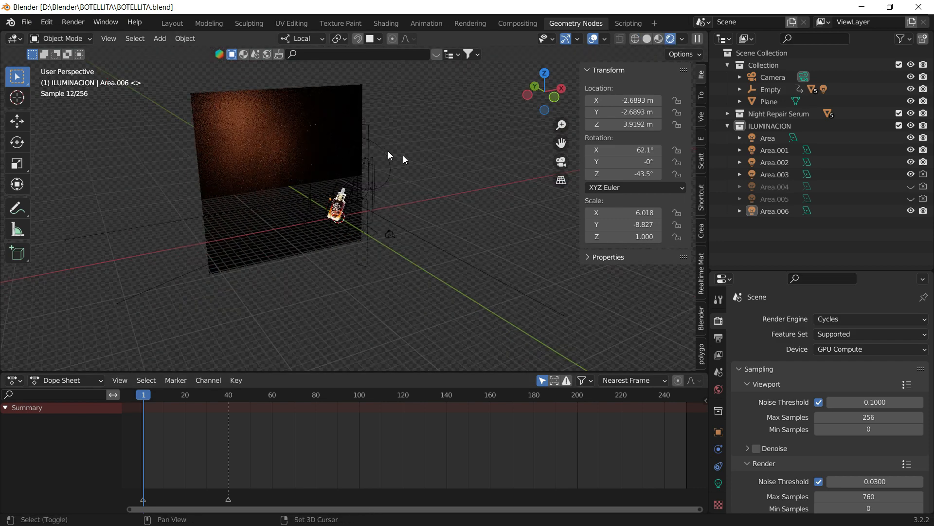
Switch the viewport to Solid shading and select the Empty that surrounds the bottle.
middle_drag(403, 156, 340, 141)
click(339, 138)
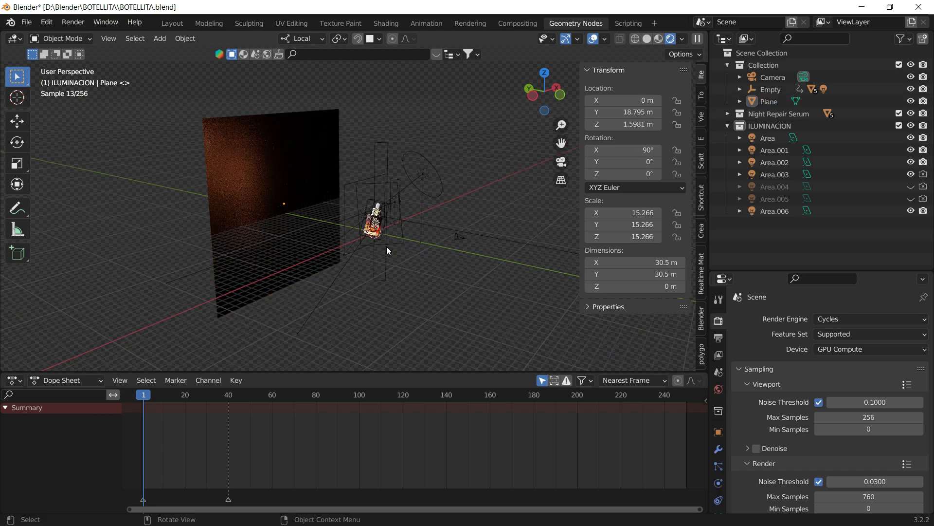
scroll(386, 246, up, 4)
shift+middle_drag(423, 231, 398, 217)
key(z)
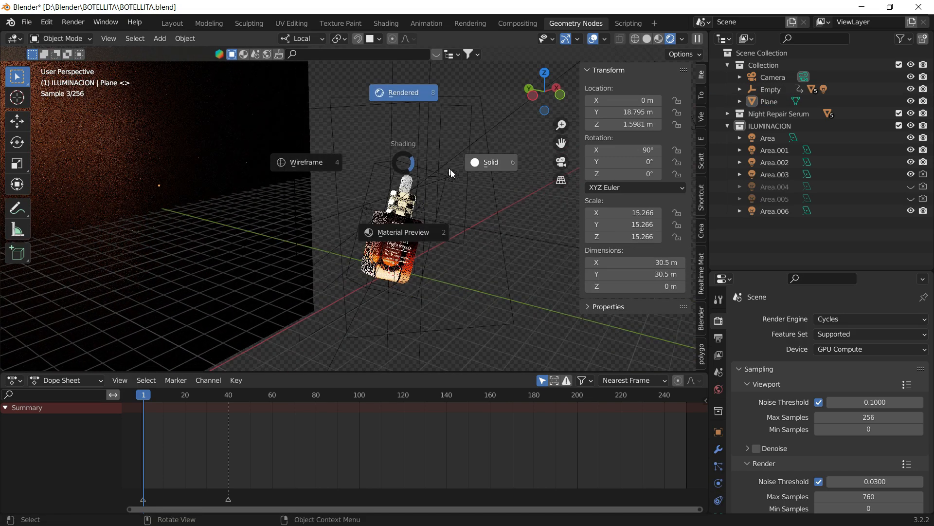
click(450, 171)
middle_drag(445, 177, 431, 176)
click(431, 176)
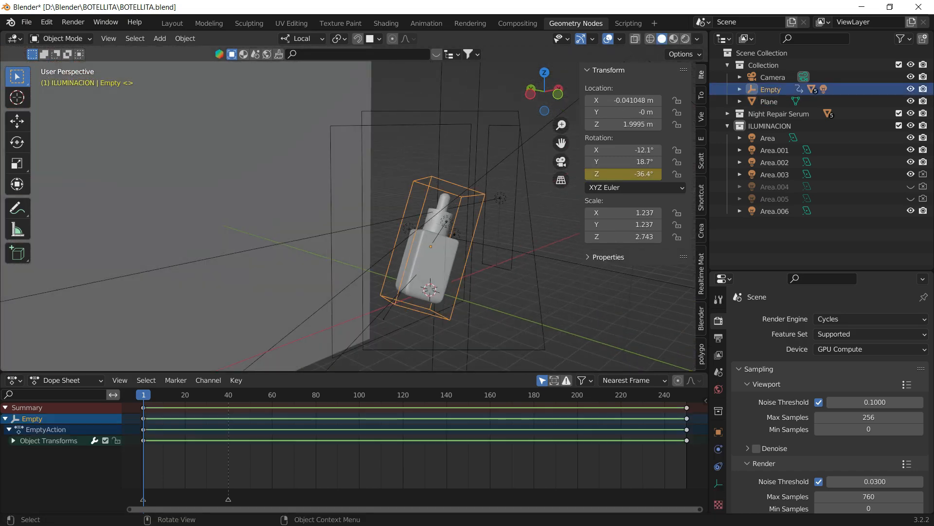
Play the bottle's rotation animation and watch it through the camera.
key(r)
key(Escape)
key(space)
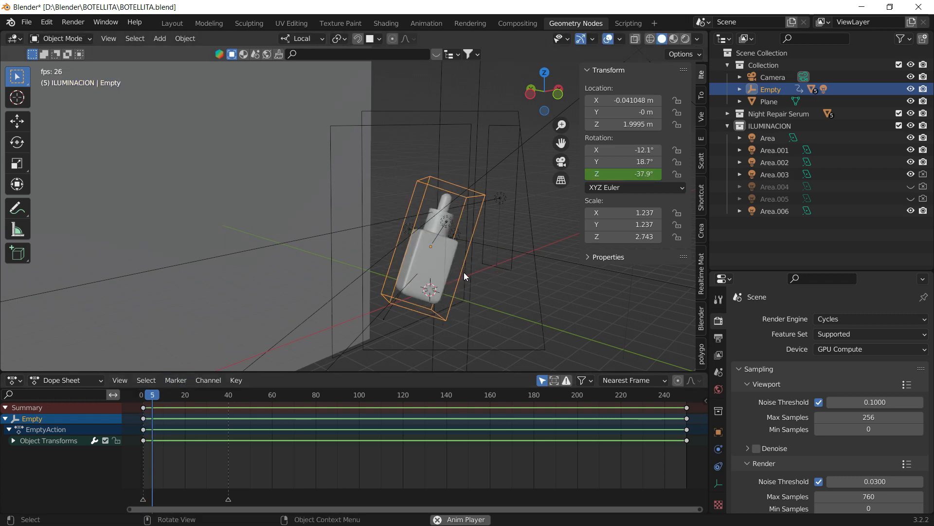
middle_drag(460, 271, 352, 240)
key(KP_0)
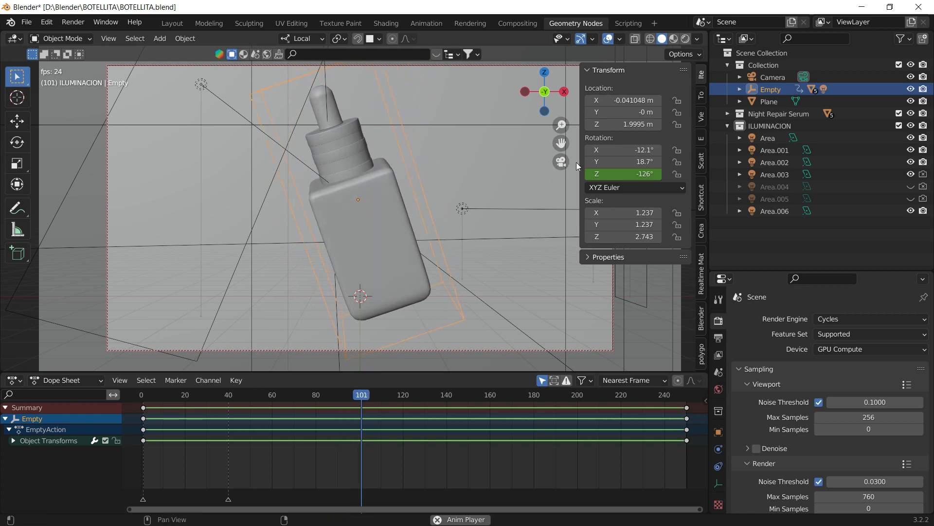
Leave the camera view and select the round Area.002 light above the bottle.
click(561, 162)
mouse_move(413, 219)
middle_down()
mouse_move(489, 209)
mouse_move(259, 232)
mouse_move(344, 197)
mouse_move(328, 212)
mouse_move(399, 243)
mouse_move(394, 226)
mouse_move(439, 162)
mouse_move(437, 134)
middle_up()
key(z)
click(471, 236)
click(437, 134)
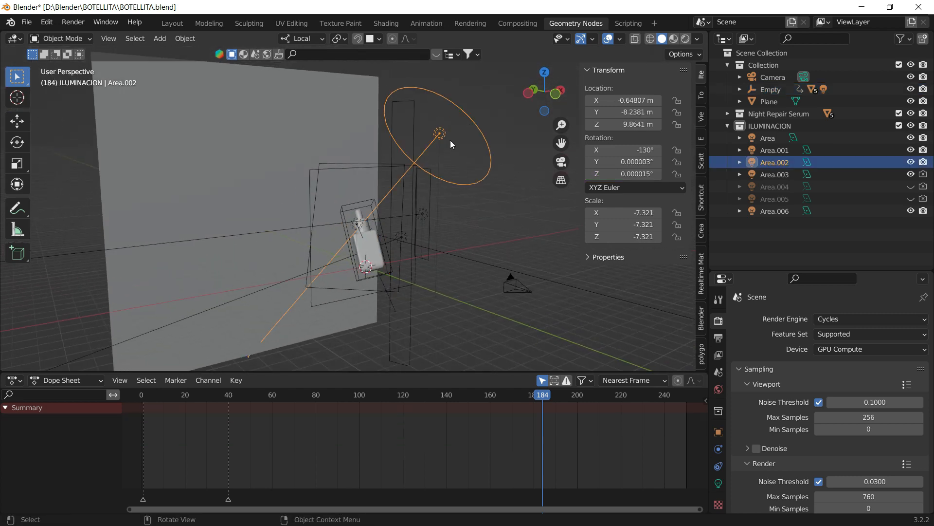
Try to rotate the Area.002 light in the left orthographic view, and undo the rotation.
click(532, 92)
click(563, 92)
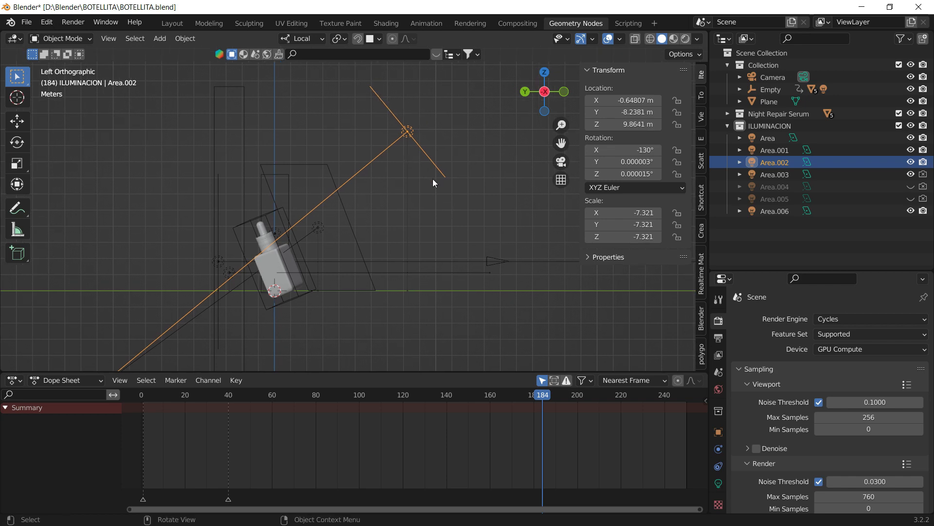
key(r)
click(413, 179)
key(ctrl+z)
Switch the viewport back to Rendered shading and select the Area light behind the bottle.
mouse_move(226, 263)
middle_down()
mouse_move(279, 256)
mouse_move(383, 210)
middle_up()
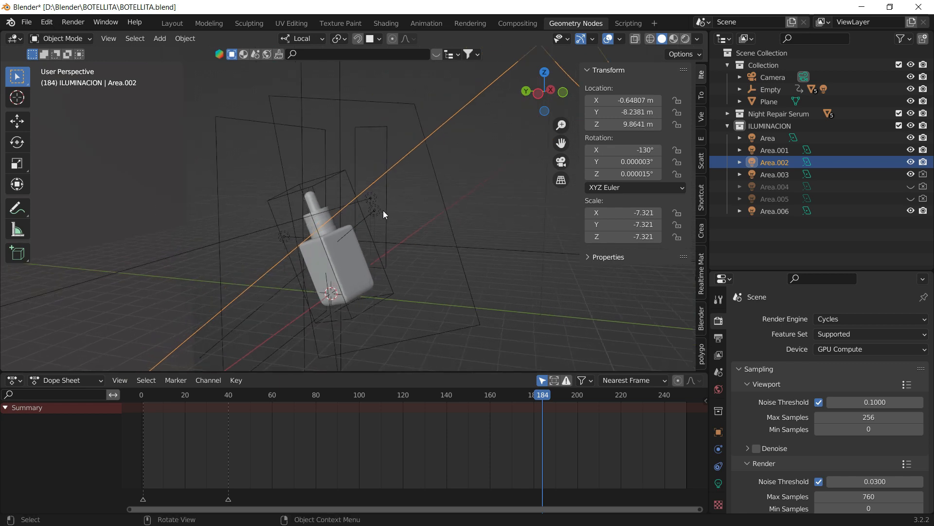
key(z)
click(451, 218)
key(z)
click(415, 151)
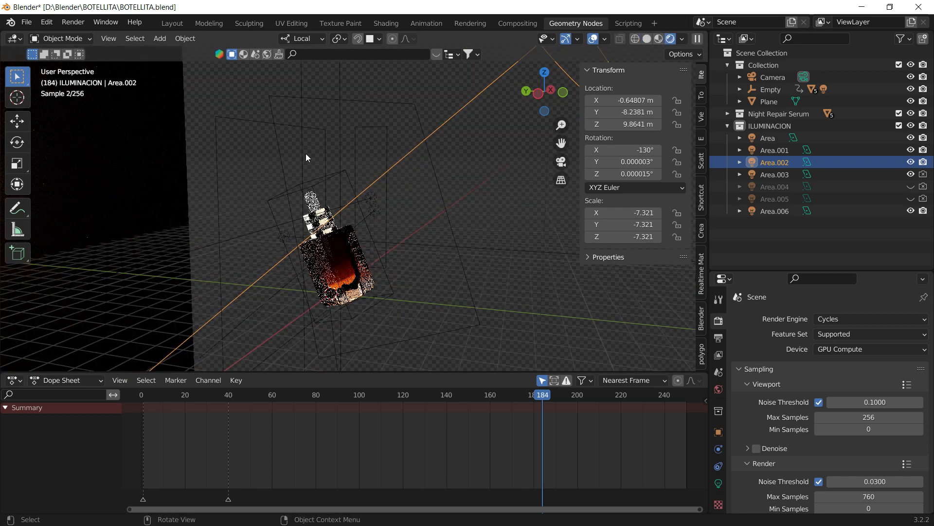
click(243, 117)
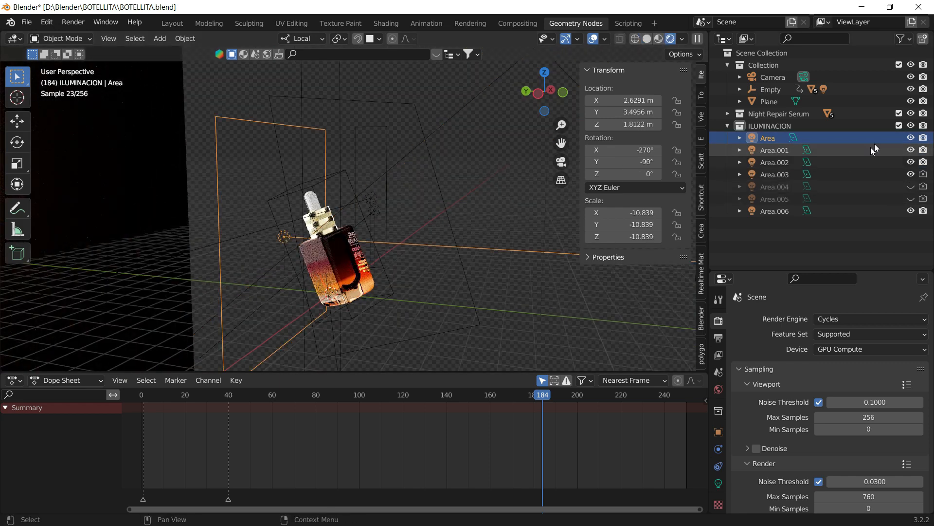
Hide the lights Area, Area.001, Area.002, Area.003 and Area.006 in the viewport, checking the bottle through the camera.
drag(911, 139, 910, 174)
click(561, 162)
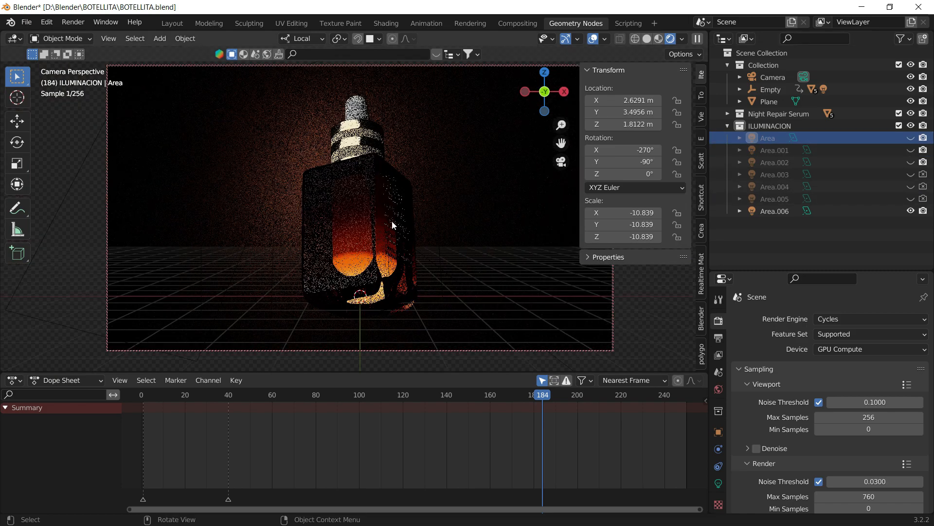
click(561, 162)
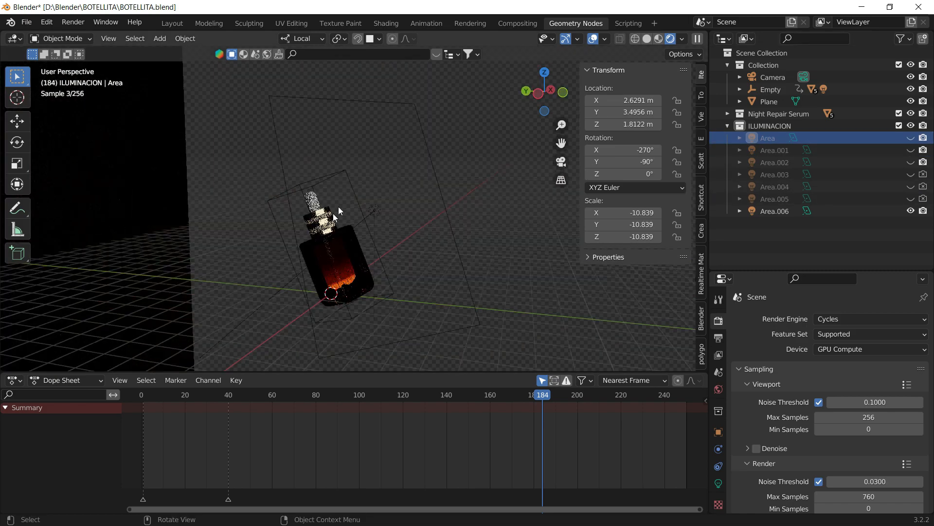
middle_drag(436, 153, 388, 168)
click(386, 176)
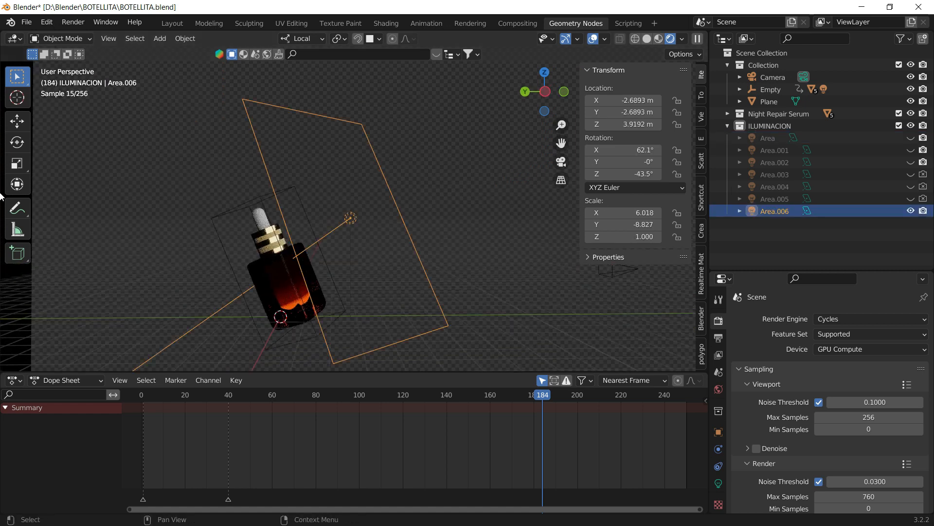
click(910, 210)
key(KP_0)
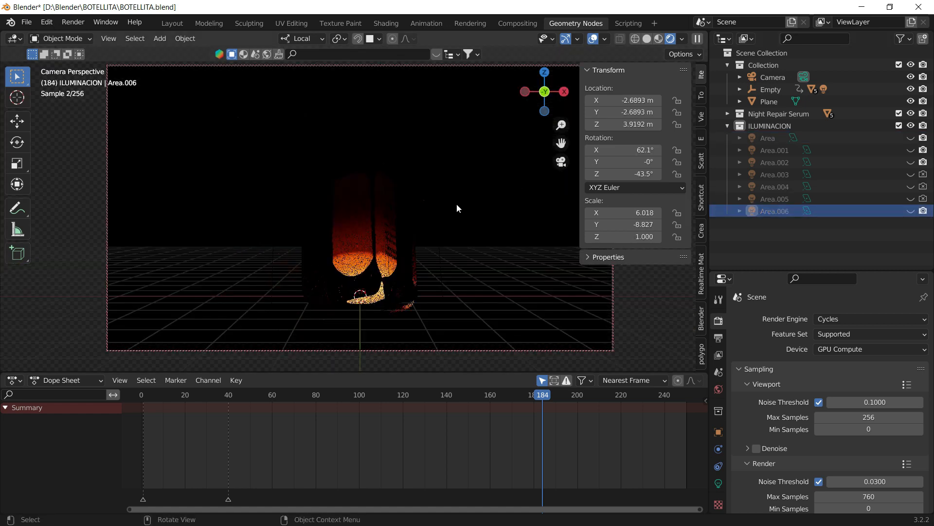
Inspect the bottle from outside the camera with all the area lights hidden.
click(561, 162)
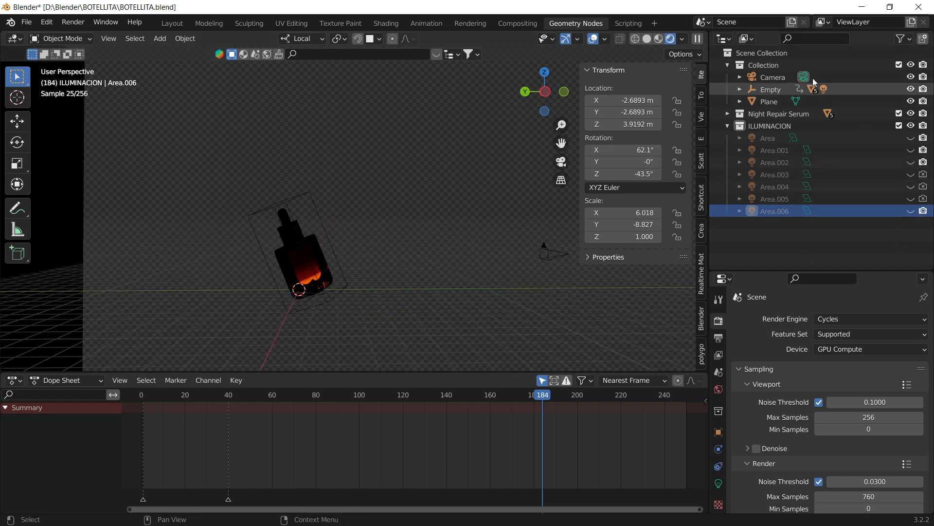
drag(410, 169, 173, 372)
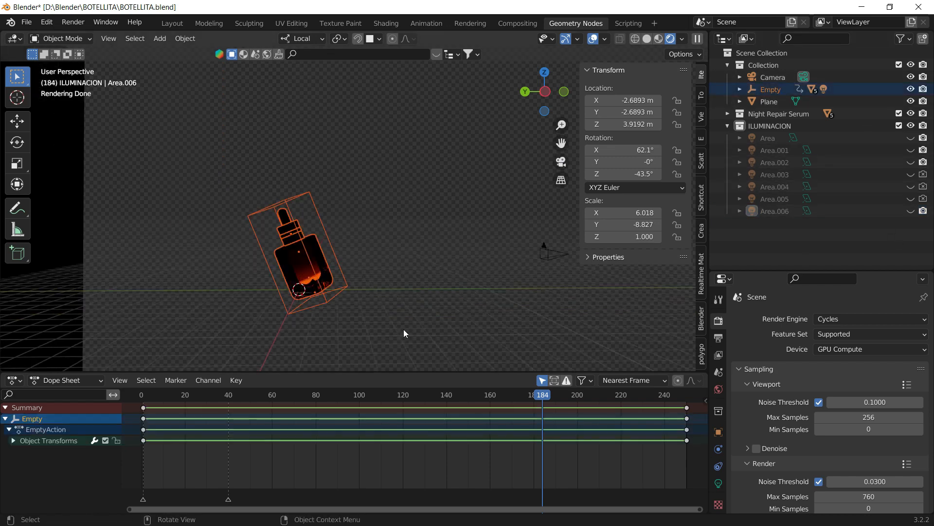
click(350, 289)
middle_drag(349, 289, 471, 250)
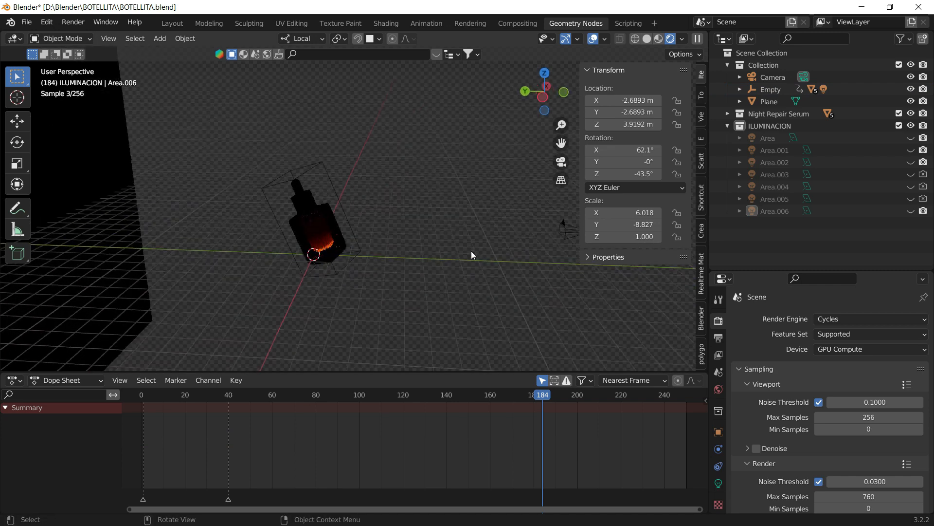
Show the Area light and scrub the animation to frame 237 in camera view to check its effect.
click(910, 139)
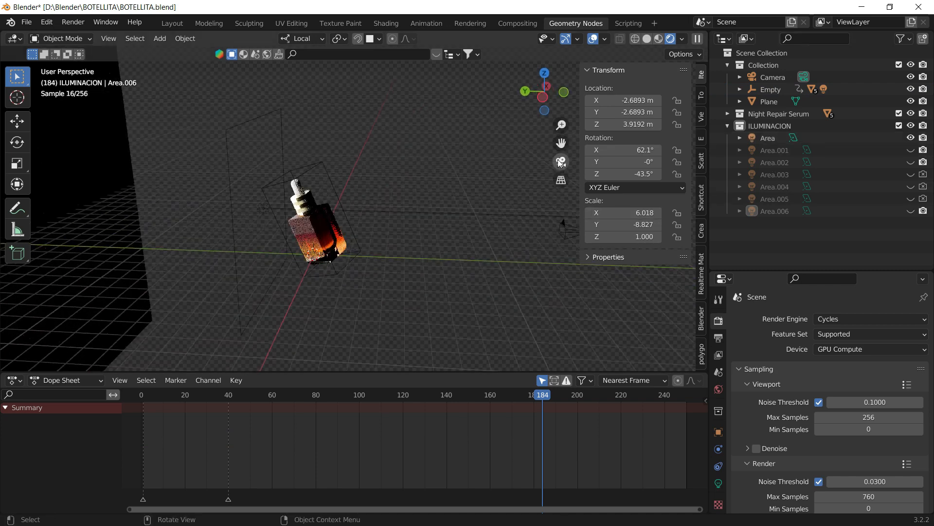
key(KP_0)
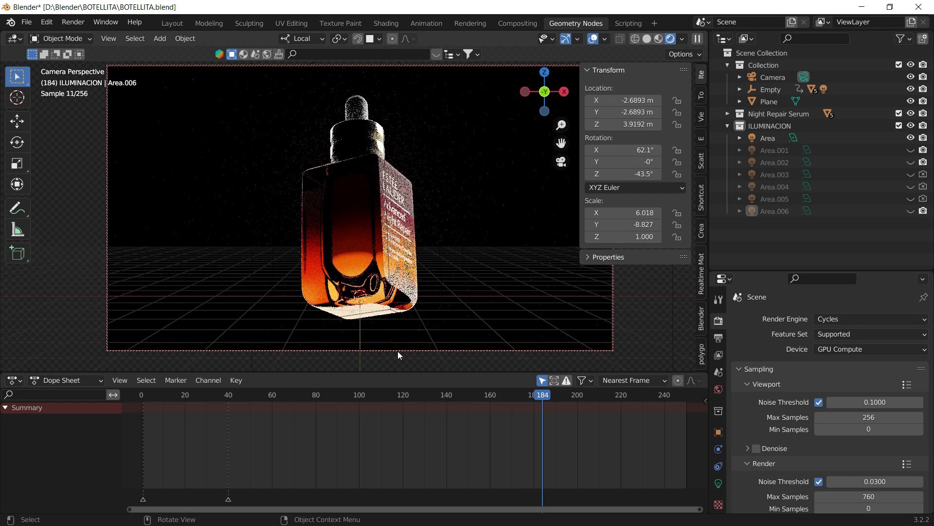
drag(436, 393, 616, 450)
drag(627, 404, 658, 396)
Show and select the Area.001 light, checking its placement from outside the camera and its effect in camera view.
click(911, 150)
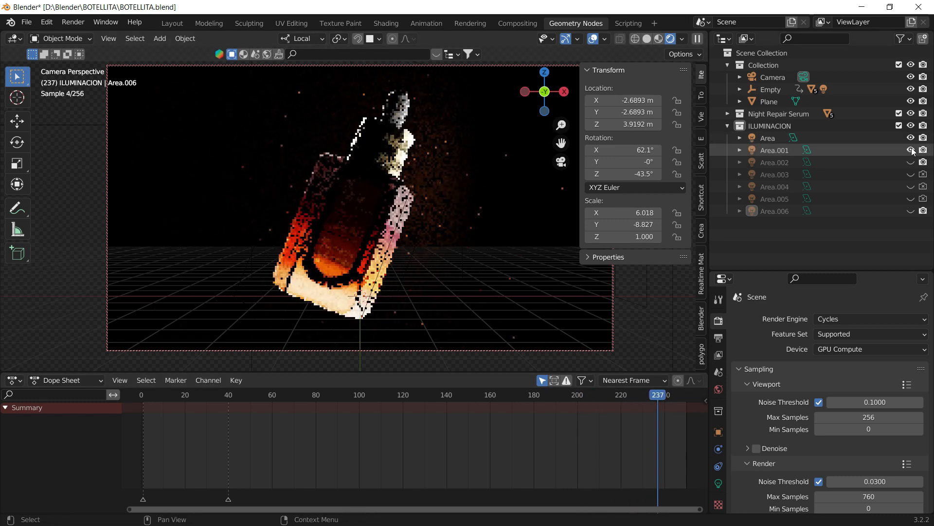
click(867, 153)
click(561, 162)
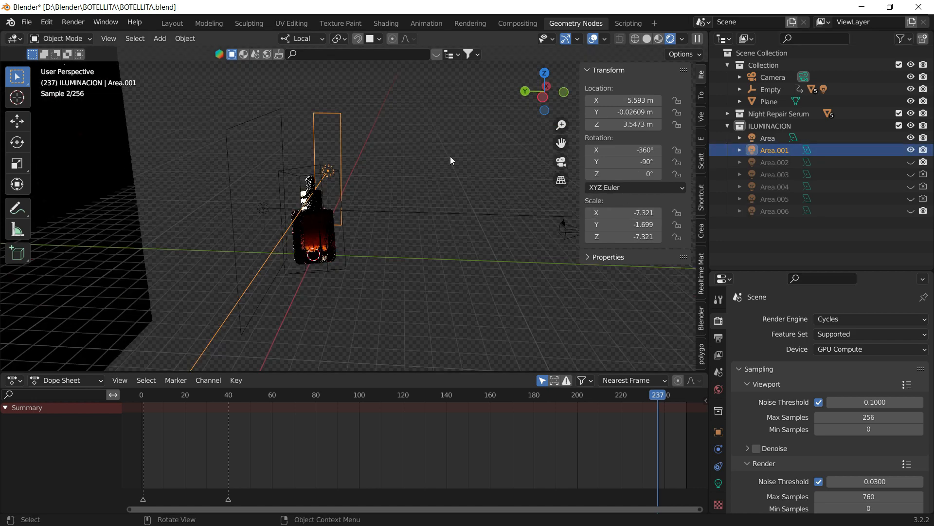
middle_drag(450, 156, 577, 148)
click(561, 162)
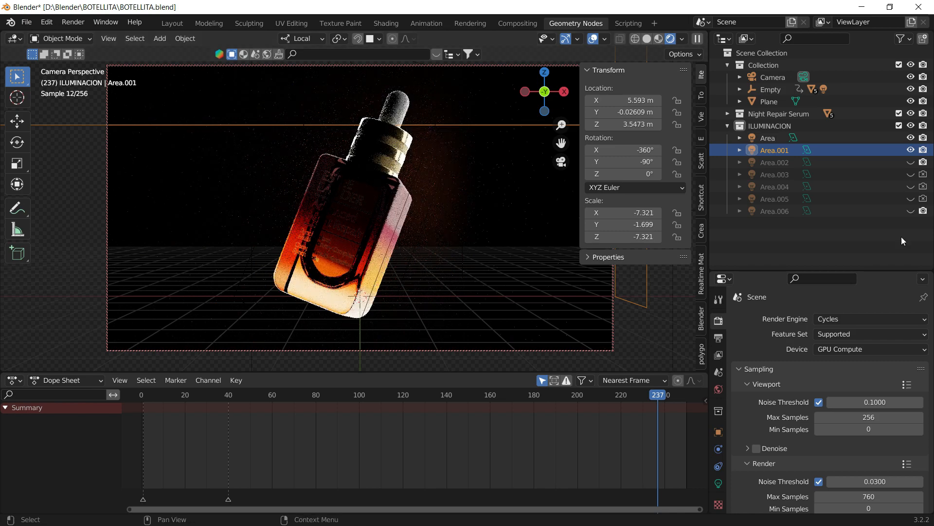
Show and select the Area.002 light, check its placement from outside, and scrub to frame 242 in camera view.
click(910, 162)
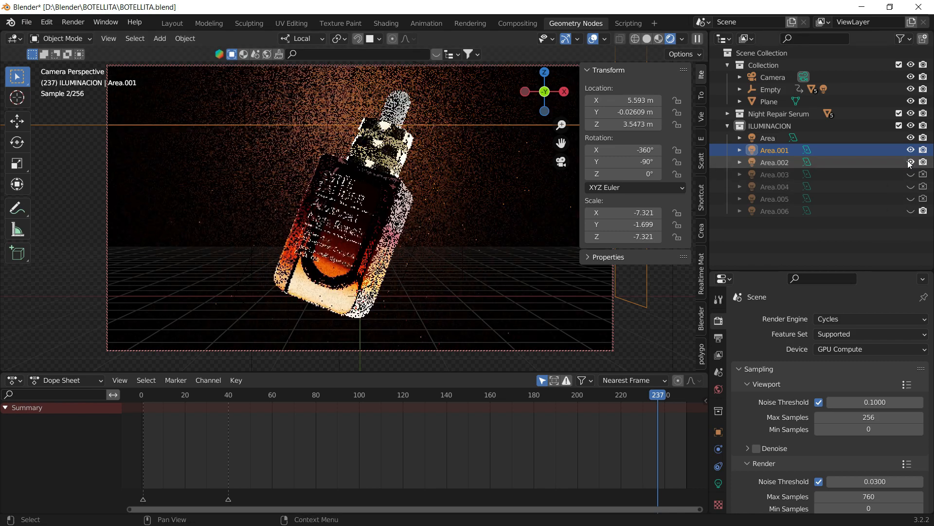
click(880, 162)
middle_drag(578, 175, 509, 76)
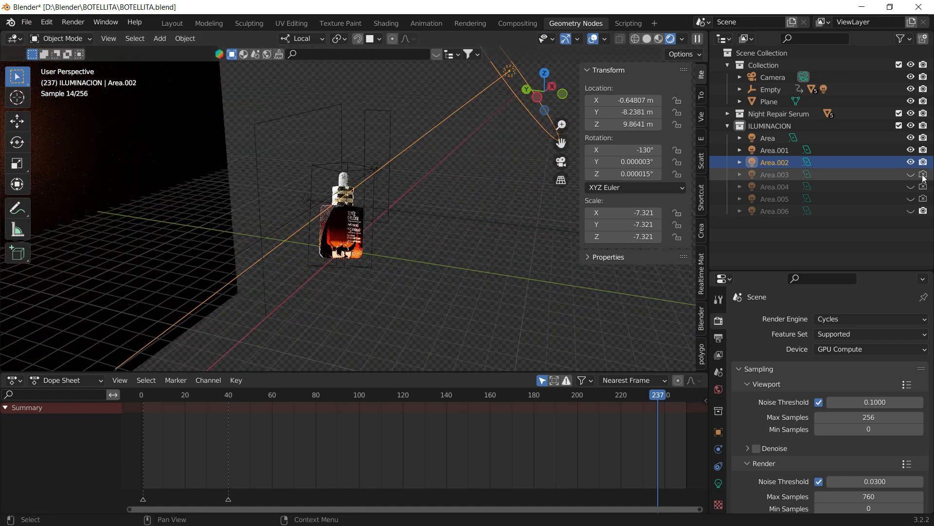
click(561, 162)
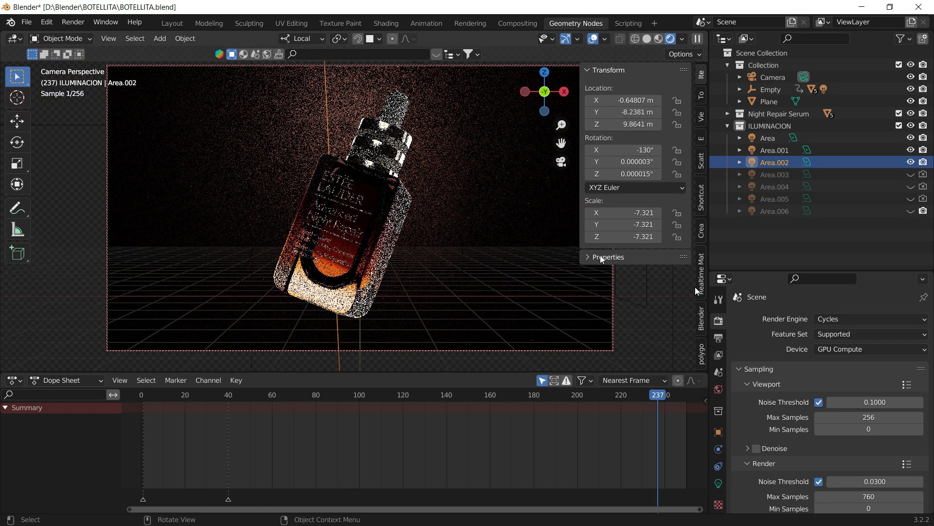
drag(266, 397, 666, 436)
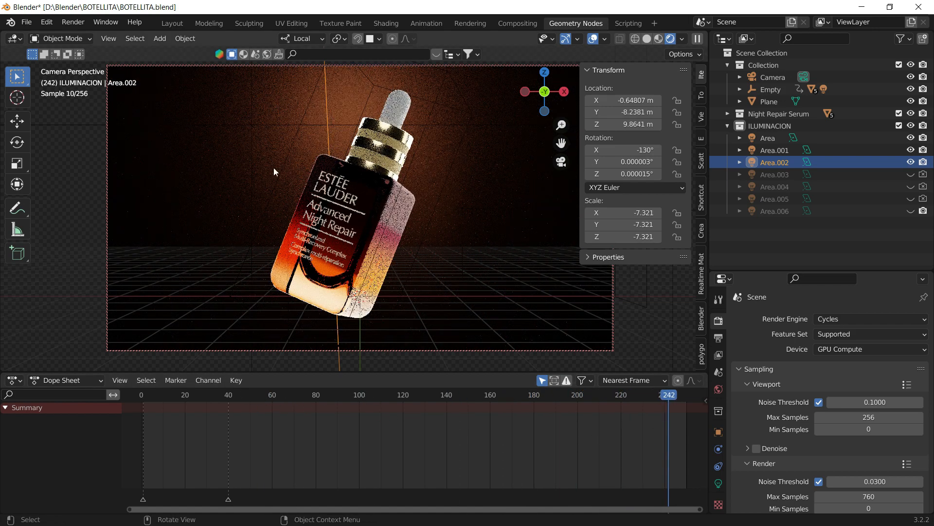
Preview the Area.003 and Area.004 lights one after the other, hiding each again.
click(910, 174)
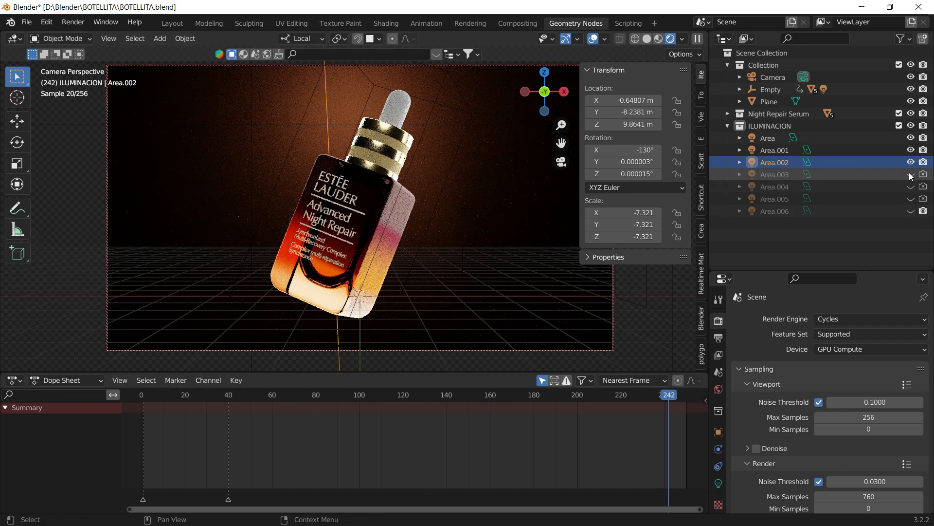
click(875, 174)
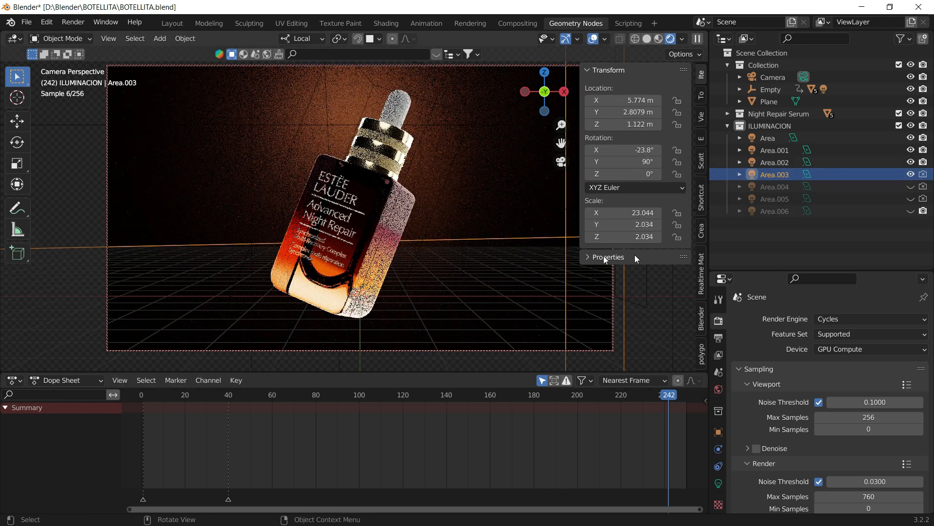
middle_drag(395, 198, 343, 183)
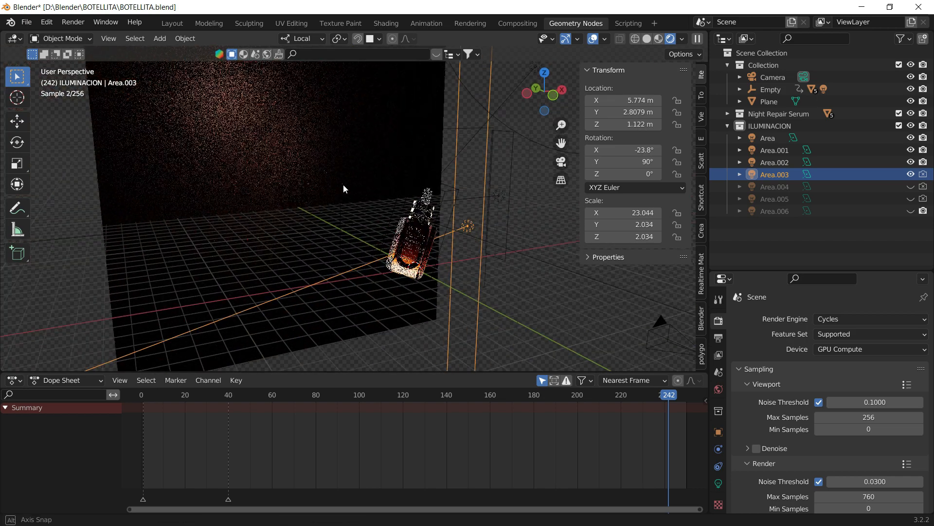
click(910, 175)
click(909, 187)
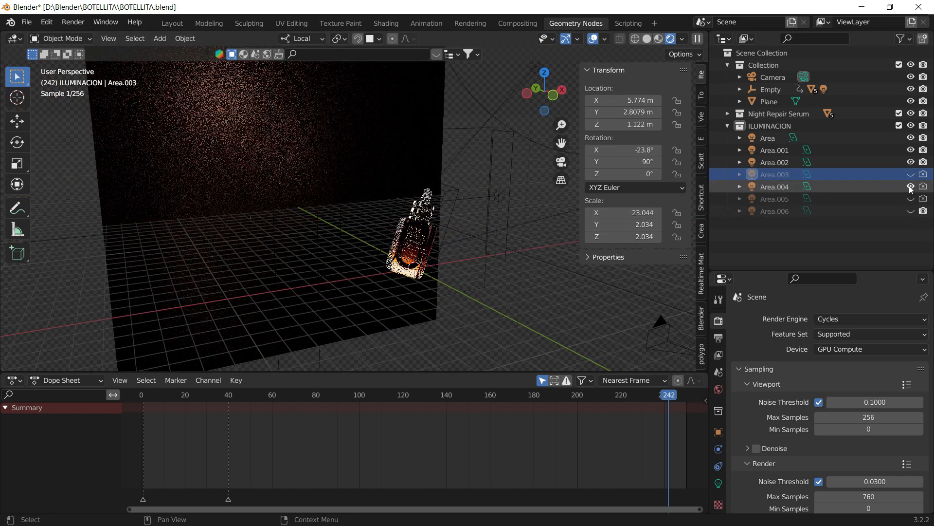
click(910, 186)
click(910, 186)
click(909, 187)
Preview the Area.005 light from outside and through the camera, hide it again, and show the Area.006 light.
click(910, 198)
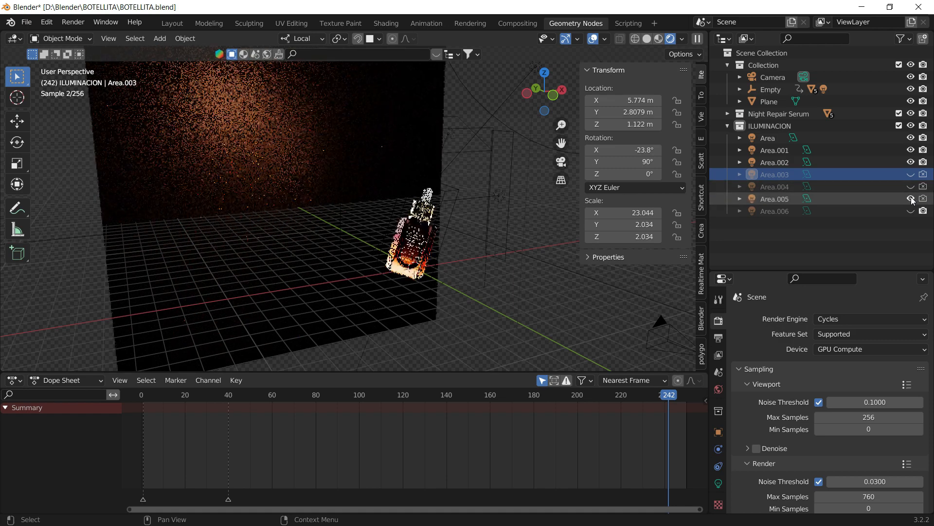
click(866, 195)
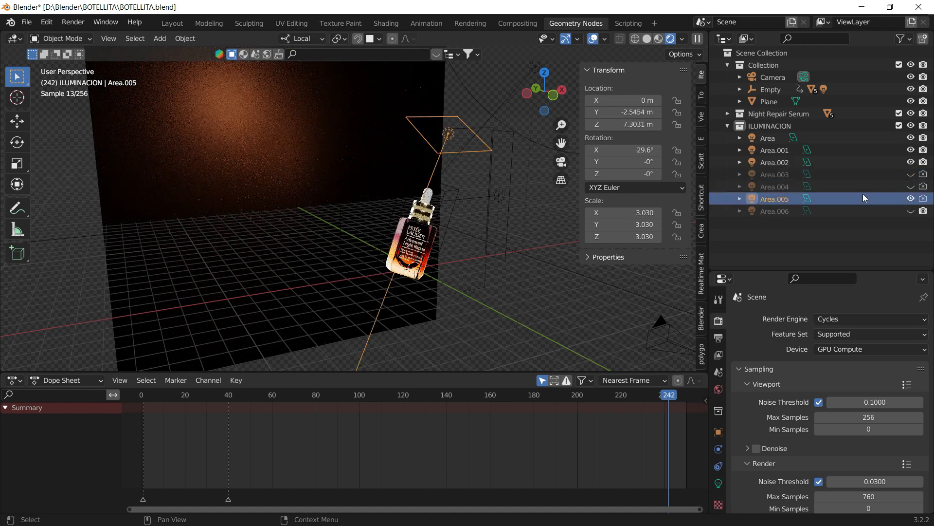
click(562, 162)
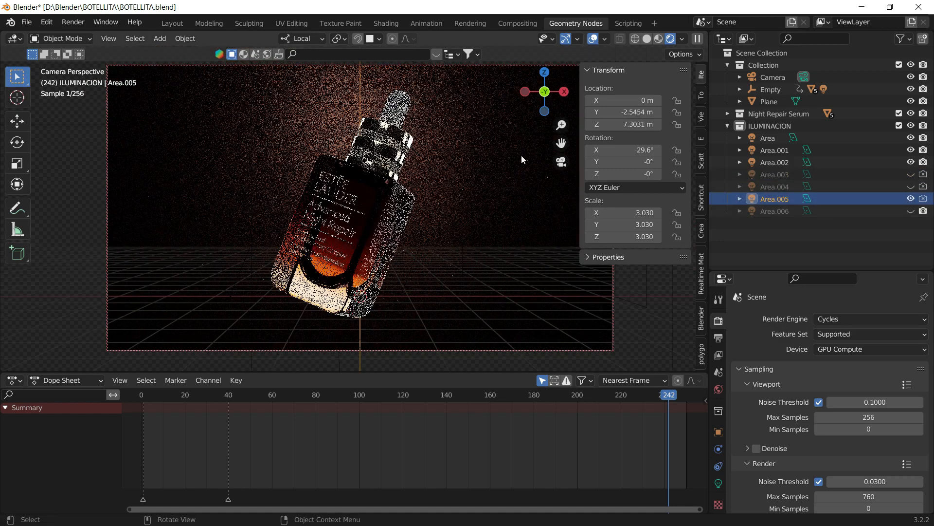
click(910, 199)
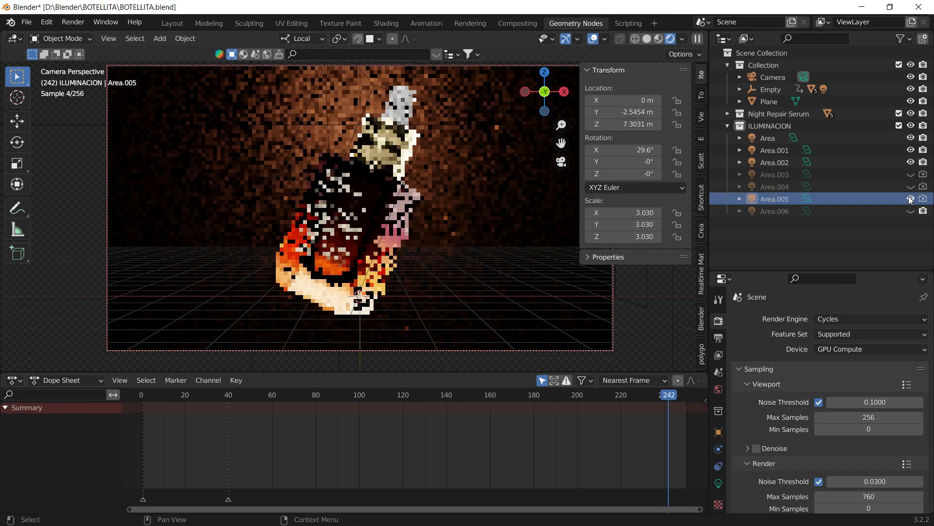
click(910, 199)
click(910, 211)
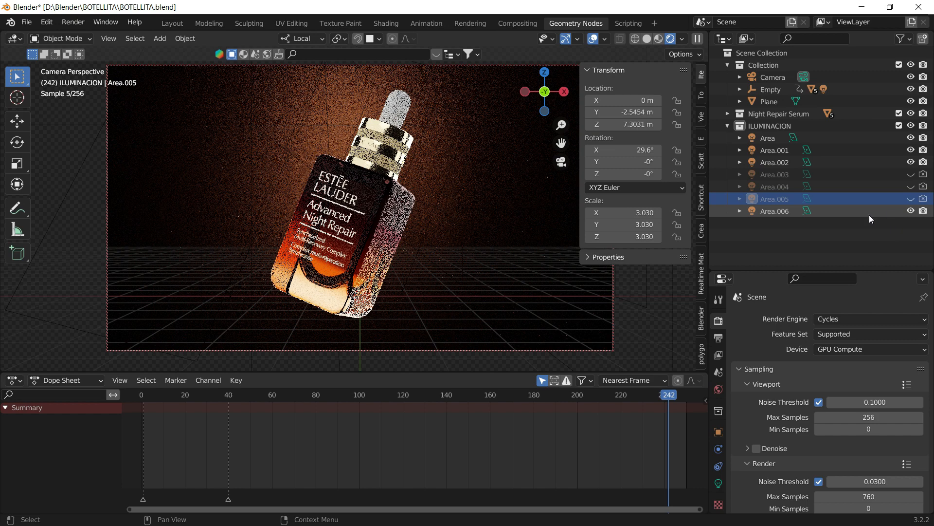
Select the Area.006 light and compare its effect on the bottle up close outside the camera by hiding and showing it.
click(869, 212)
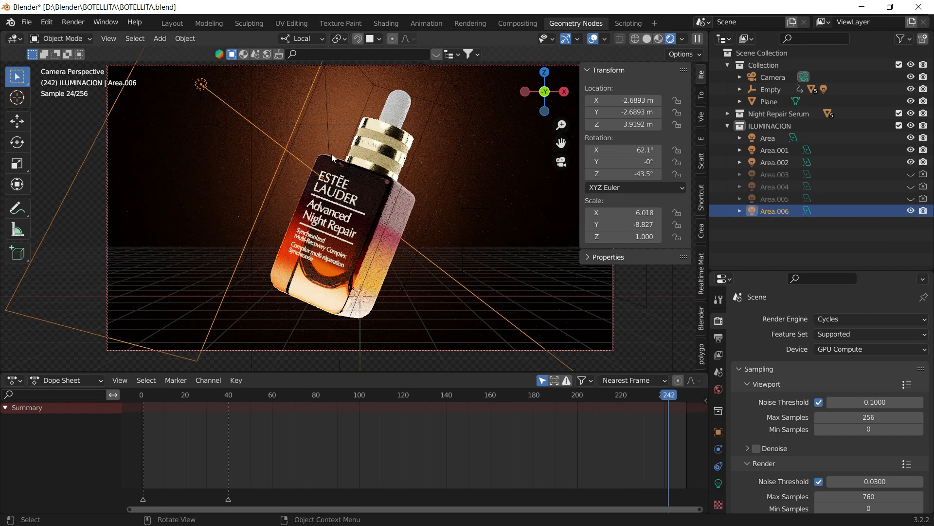
click(560, 162)
scroll(401, 209, up, 4)
middle_drag(401, 210, 320, 143)
scroll(320, 143, up, 4)
middle_drag(371, 167, 352, 156)
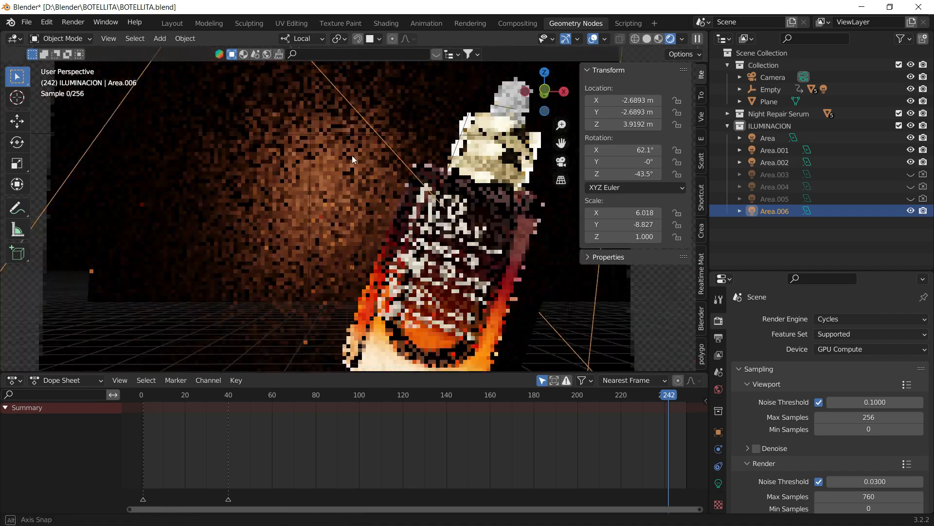
shift+middle_drag(192, 122, 121, 87)
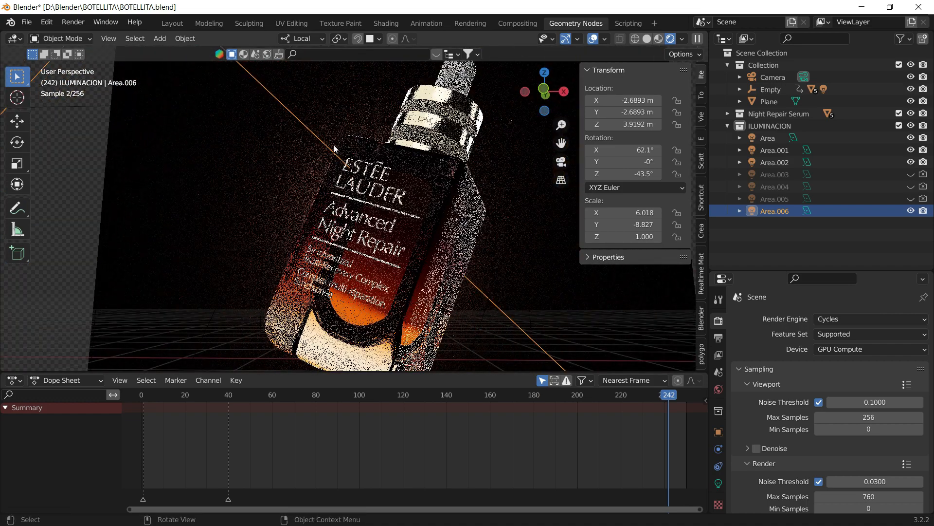
click(911, 211)
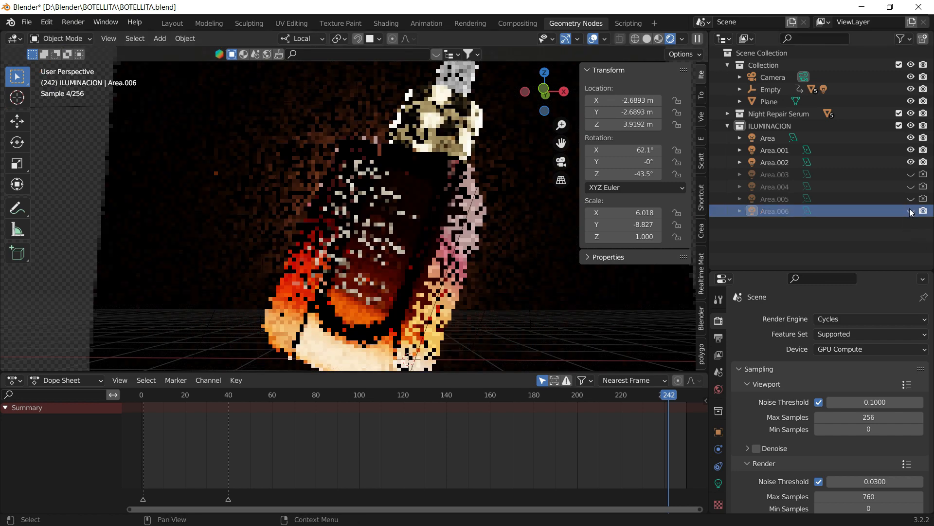
click(911, 211)
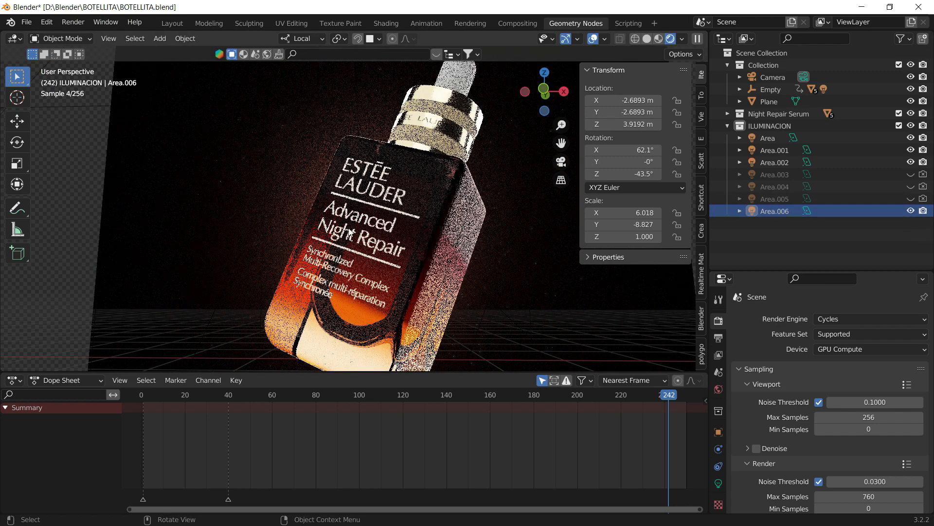
Check the lighting at frames 226, 171 and 205, returning to the camera view.
drag(446, 407, 634, 468)
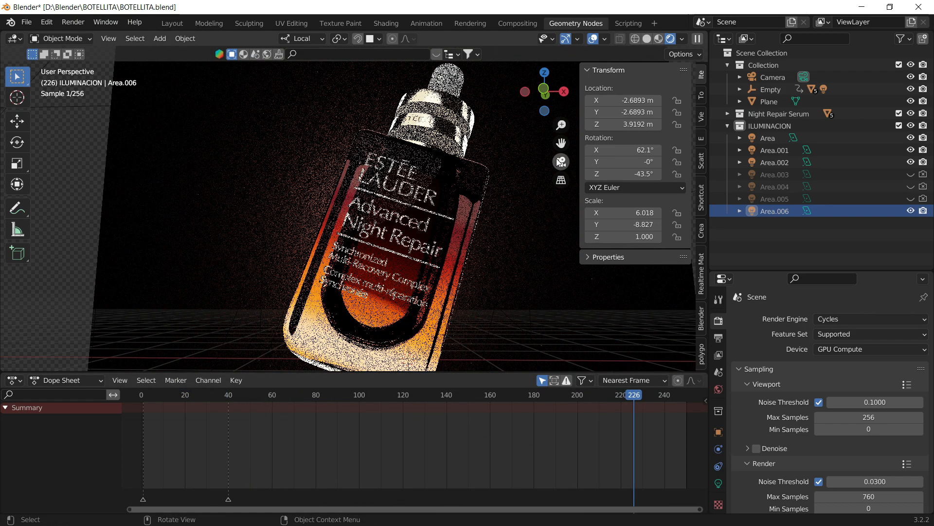
click(560, 162)
click(514, 395)
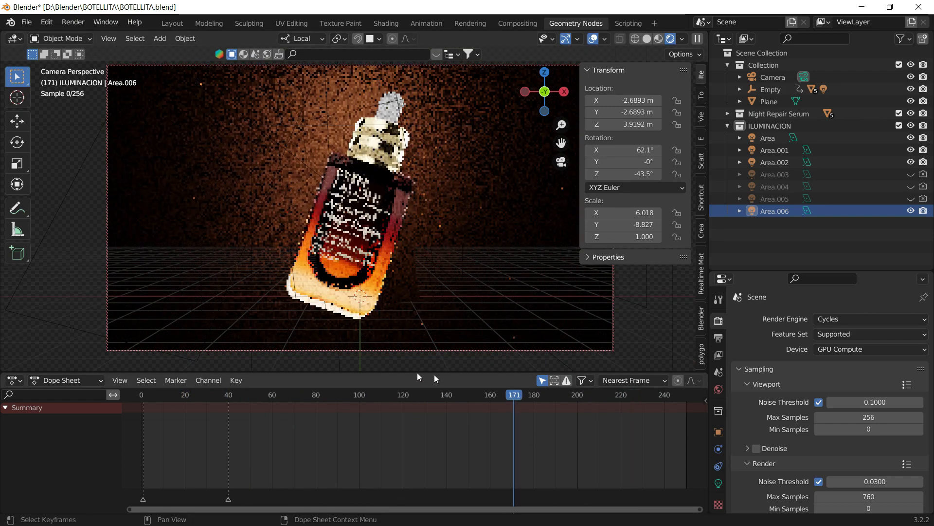
drag(418, 376, 588, 418)
Examine the light placement around the bottle from outside the camera, selecting the Area.001 and Area.006 lights together.
middle_drag(438, 204, 463, 231)
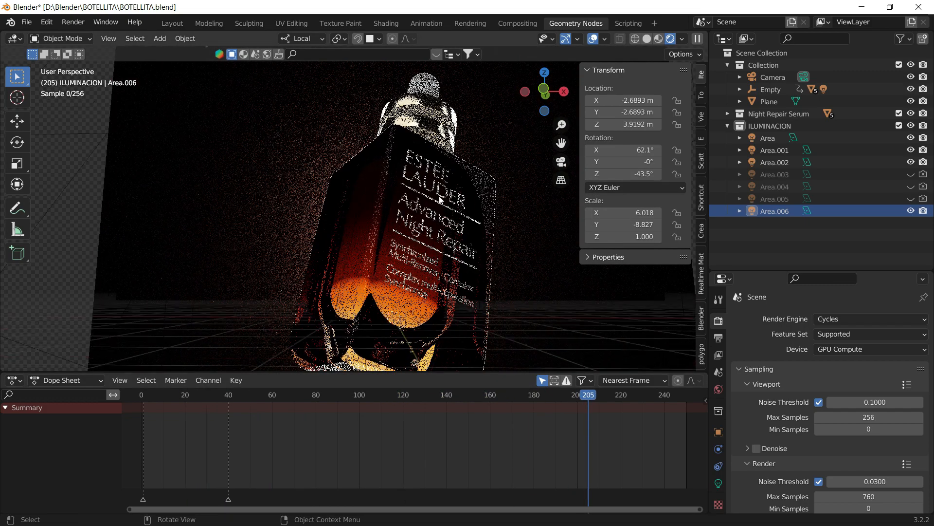
scroll(440, 196, down, 3)
middle_drag(439, 197, 445, 217)
scroll(372, 198, down, 2)
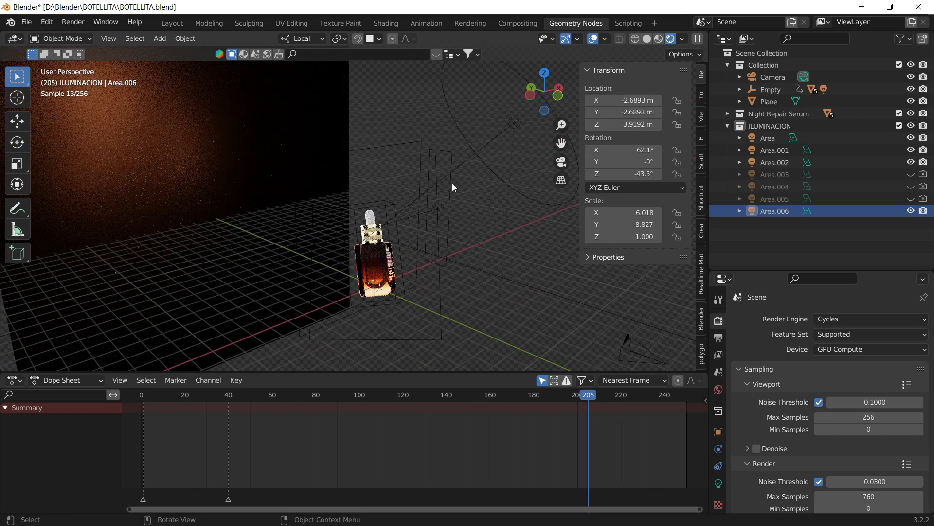
click(451, 157)
middle_drag(484, 289, 388, 249)
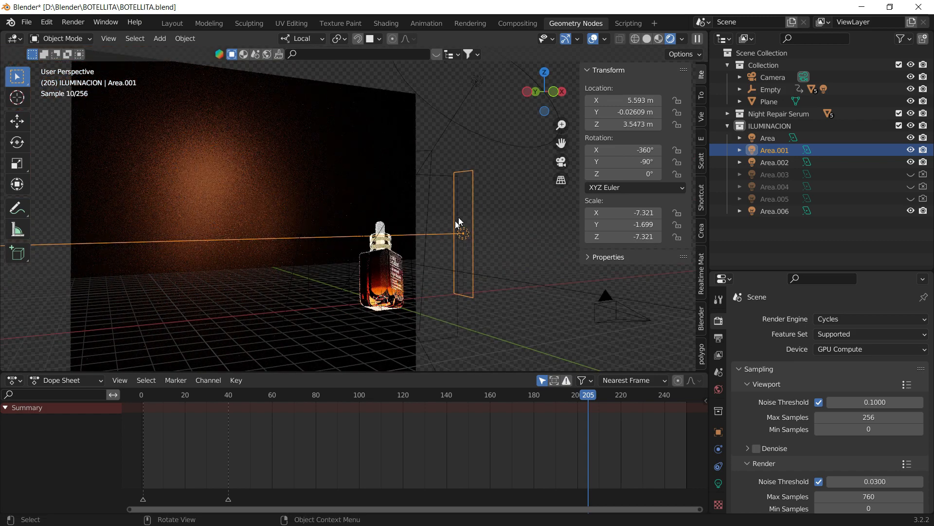
middle_drag(490, 261, 436, 152)
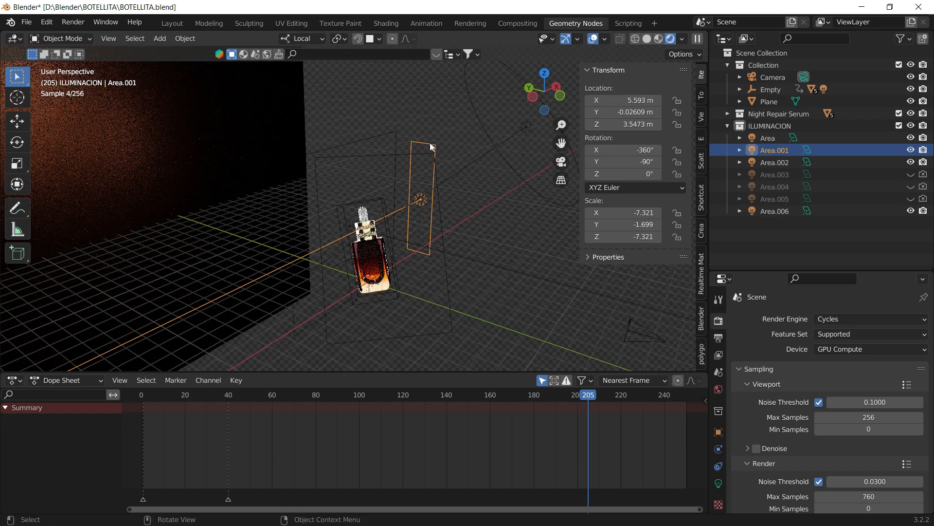
click(404, 166)
shift+click(416, 144)
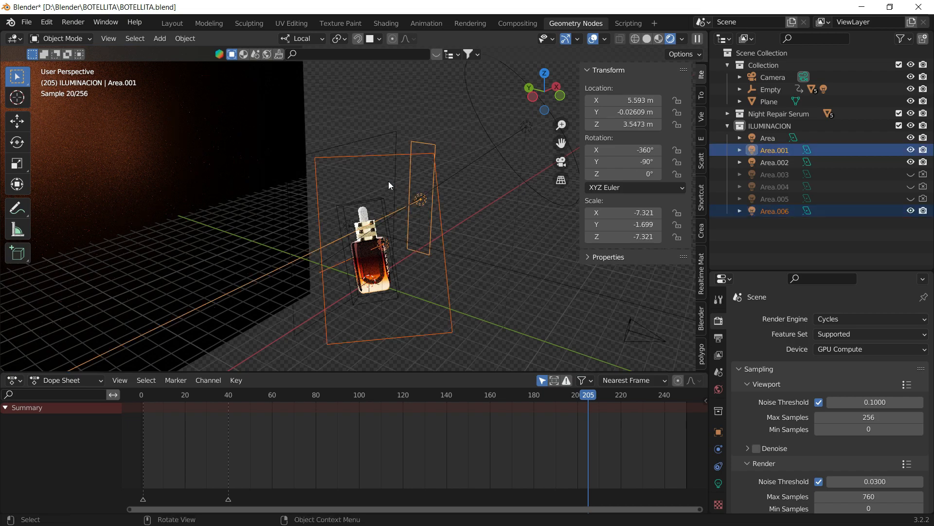
Examine the Area and Area.002 lights from other angles around the bottle, picking each in the scene.
middle_drag(389, 181, 310, 155)
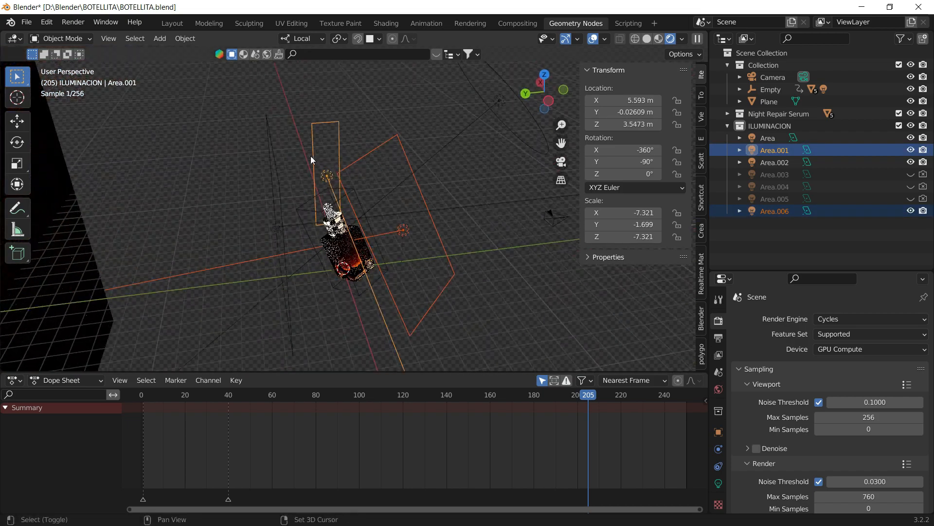
shift+click(276, 164)
click(397, 214)
middle_drag(397, 214, 165, 122)
middle_drag(398, 272, 295, 253)
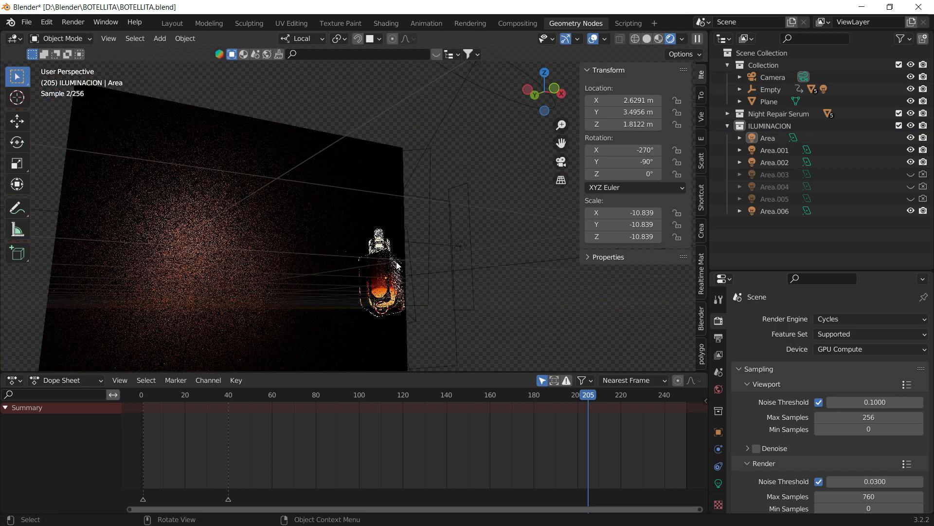
middle_drag(394, 179, 360, 126)
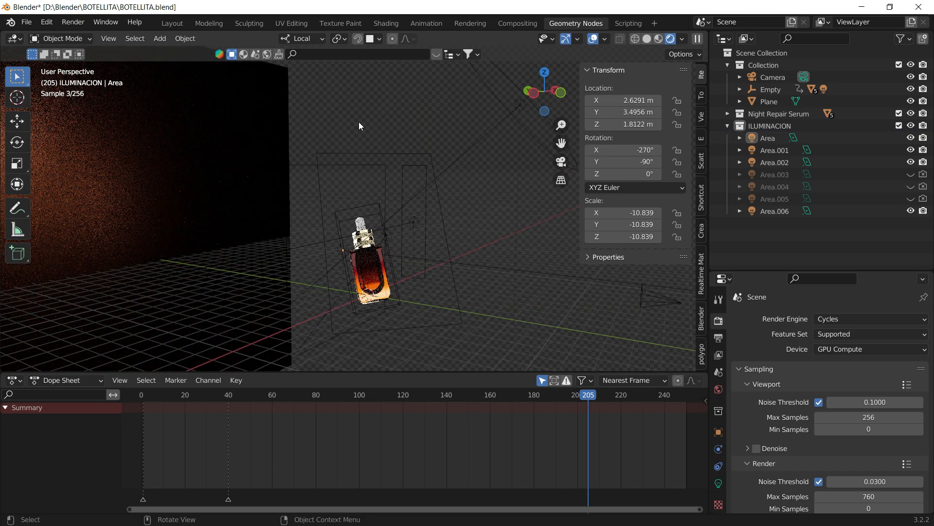
click(499, 126)
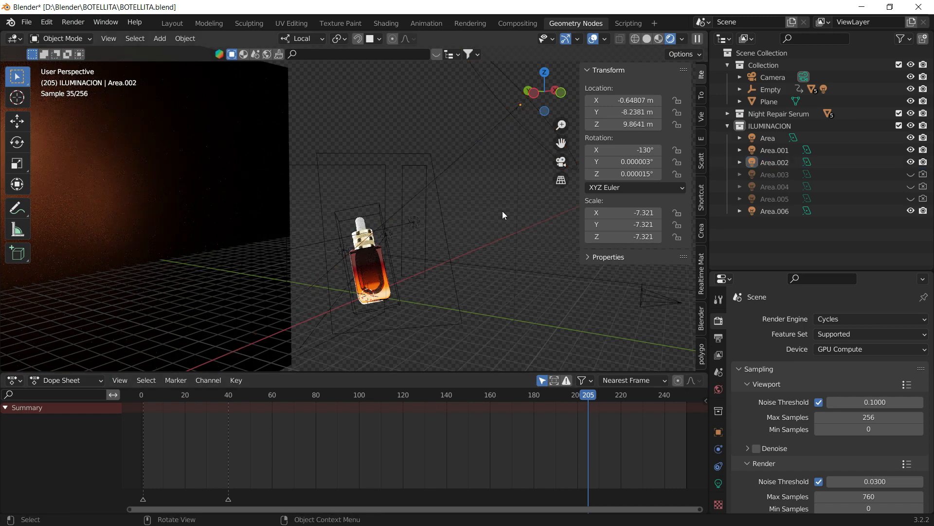
Return to the camera view at frame 40, switch to solid shading, and play the bottle animation.
click(561, 162)
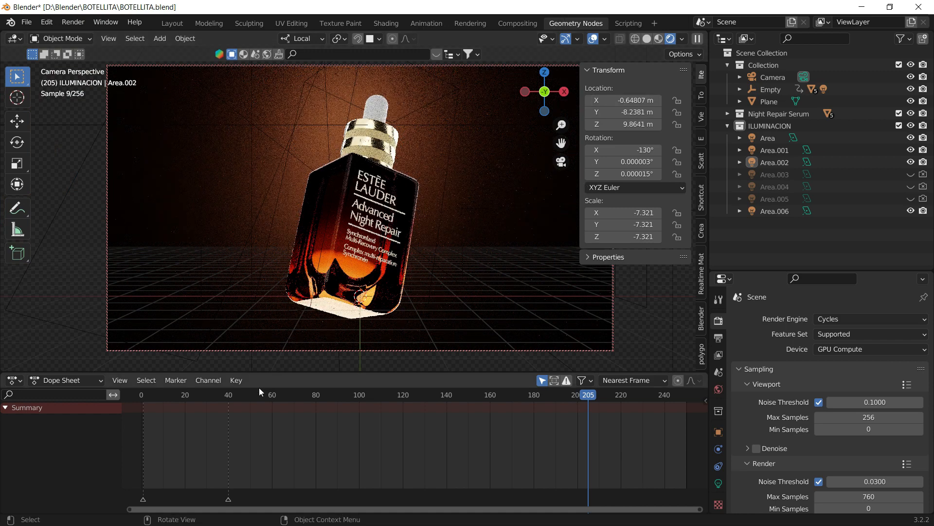
drag(231, 392, 229, 394)
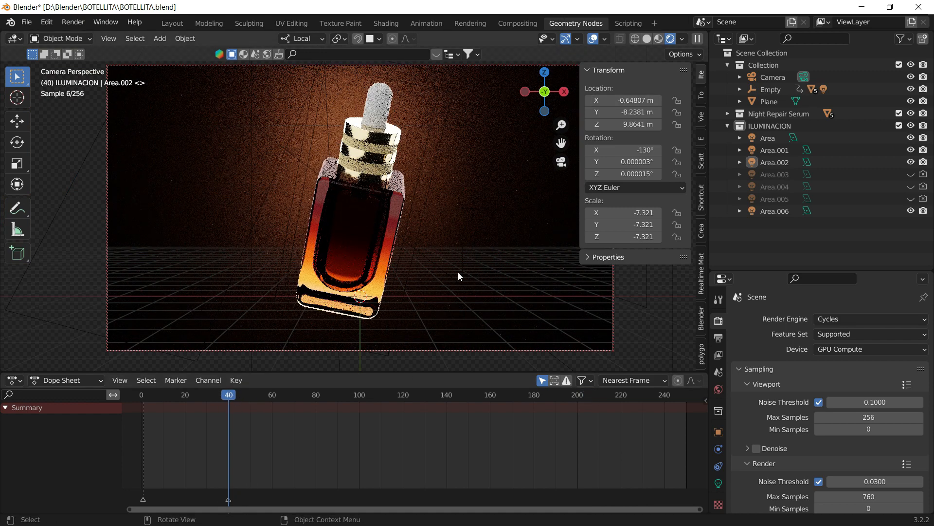
key(z)
click(475, 274)
key(space)
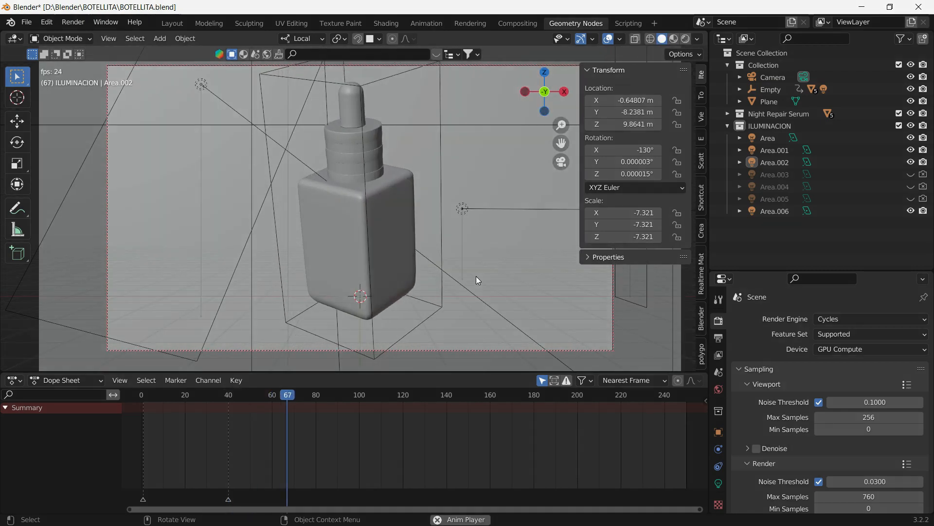